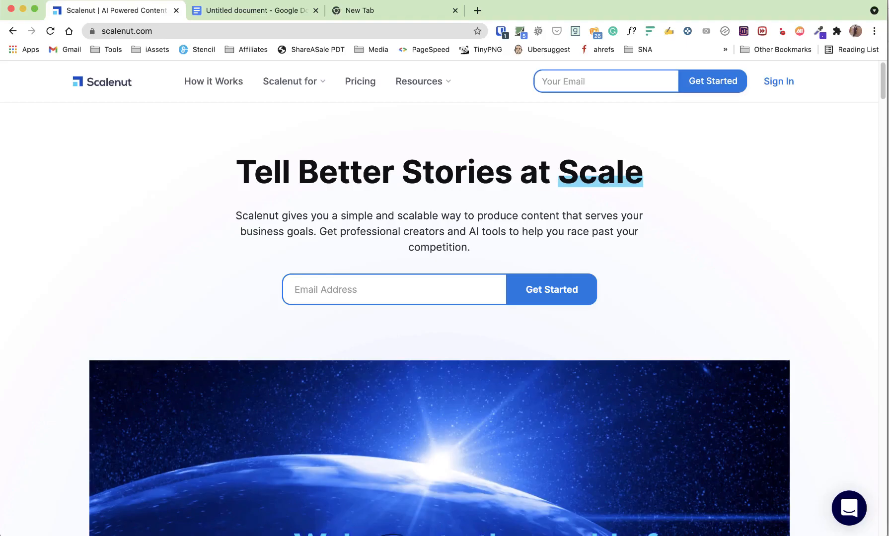
# Step: Switch to the AI Content Series KW notes and move the window so its keyword list is fully visible
pyautogui.press('super+Tab')
pyautogui.click(60, 144)
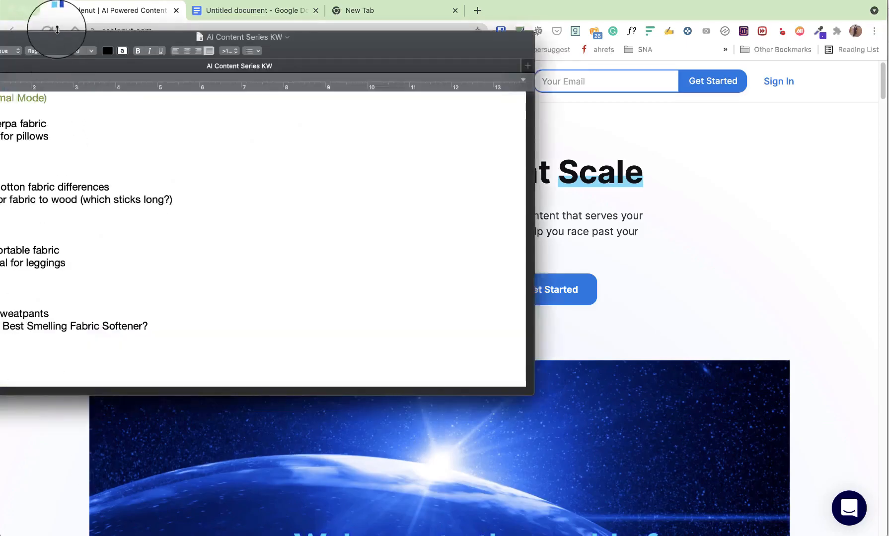
pyautogui.moveTo(59, 38); pyautogui.dragTo(304, 45)
pyautogui.click(220, 237)
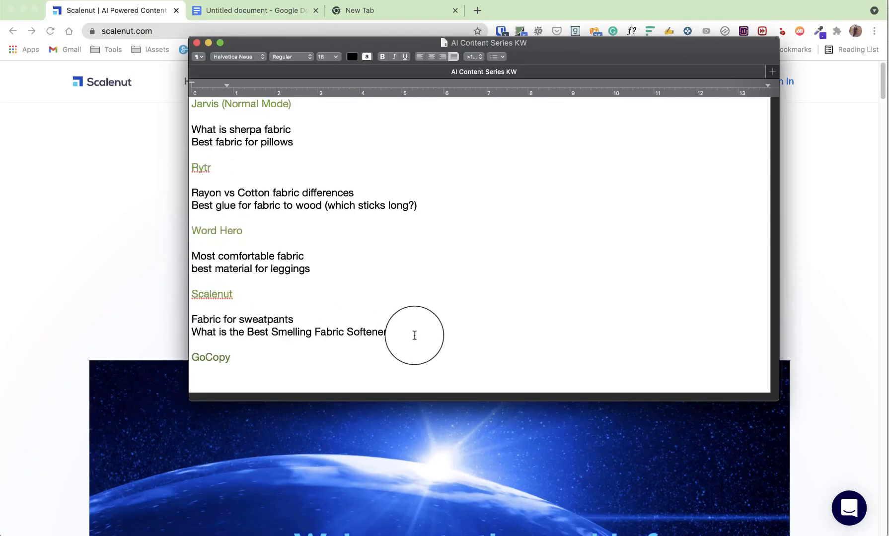
# Step: Copy the keyword "Fabric for sweatpants" listed under Scalenut in the notes
pyautogui.moveTo(415, 334); pyautogui.dragTo(215, 321)
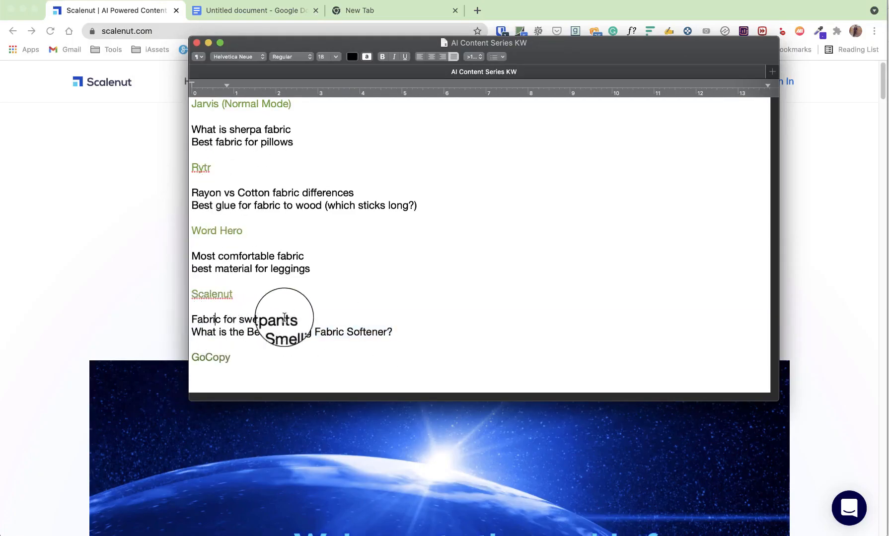
pyautogui.moveTo(293, 321); pyautogui.dragTo(180, 319)
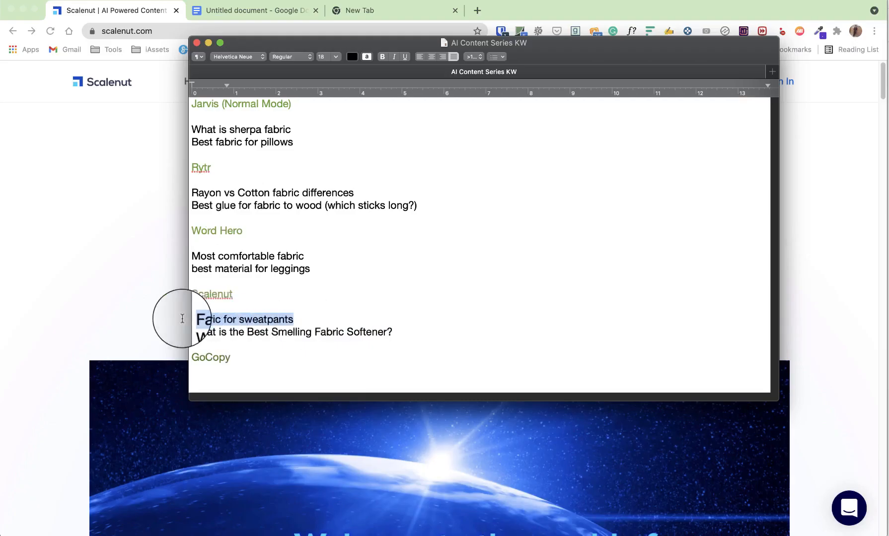
pyautogui.rightClick(259, 318)
pyautogui.click(281, 364)
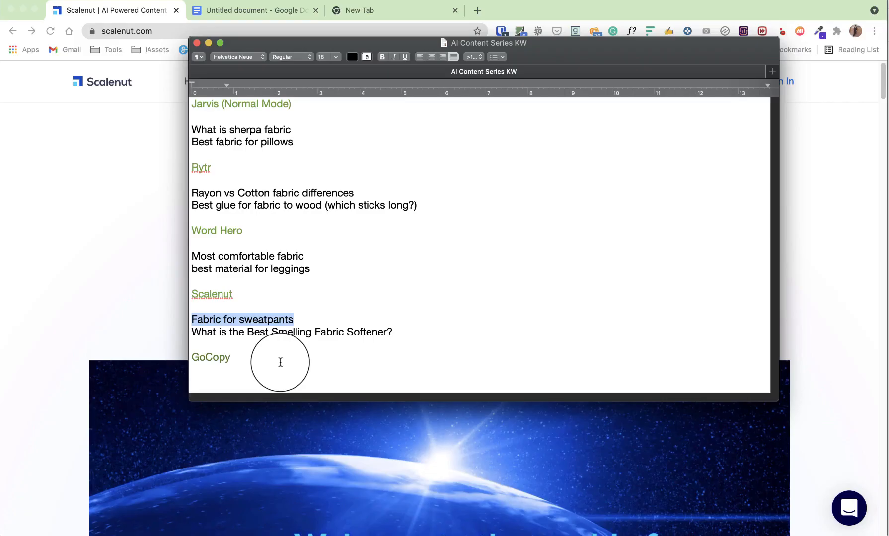
pyautogui.click(300, 319)
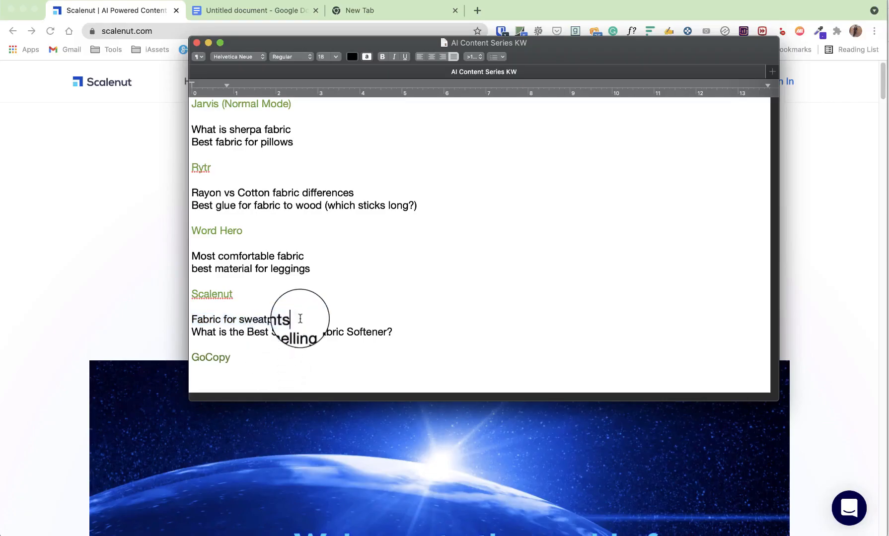
pyautogui.moveTo(300, 319); pyautogui.dragTo(183, 322)
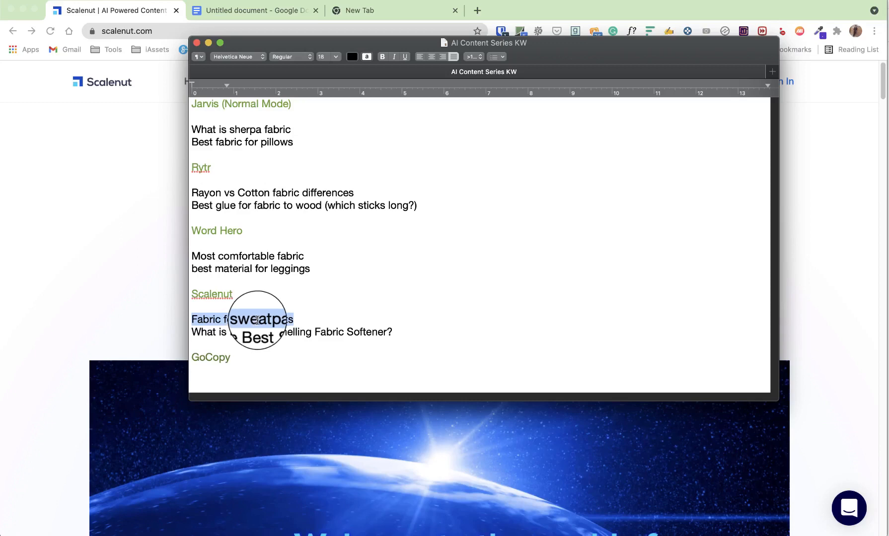
pyautogui.click(267, 319)
pyautogui.moveTo(298, 319); pyautogui.dragTo(192, 319)
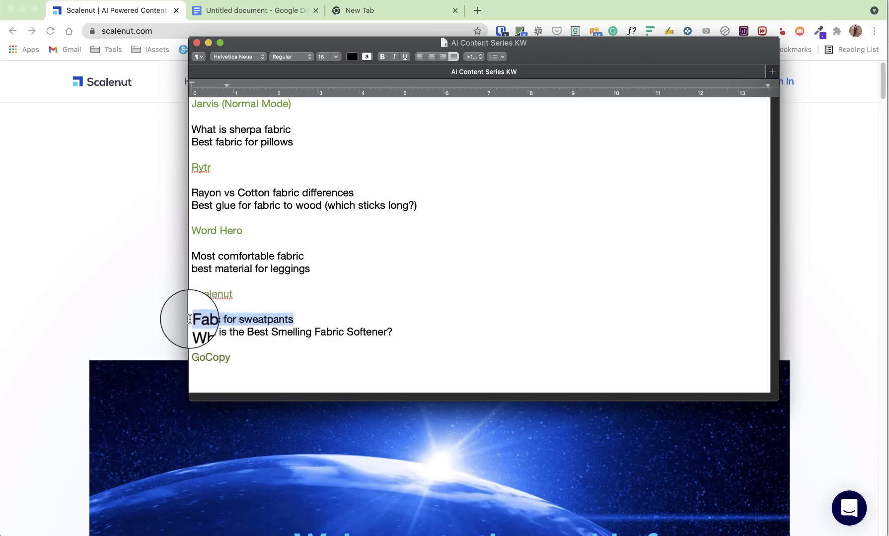
pyautogui.rightClick(218, 318)
pyautogui.click(247, 366)
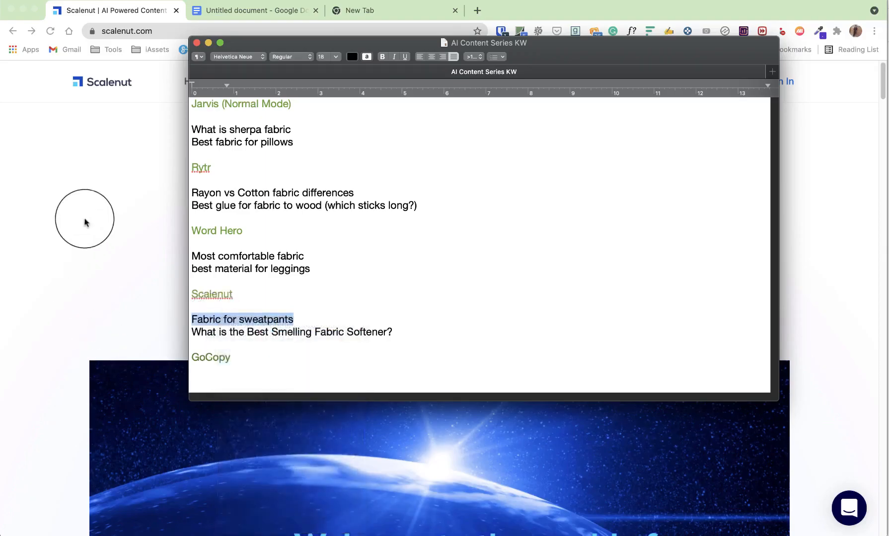
# Step: Return to the Scalenut site, sign in, and create an SEO report for the copied keyword "Fabric for sweatpants"
pyautogui.click(84, 214)
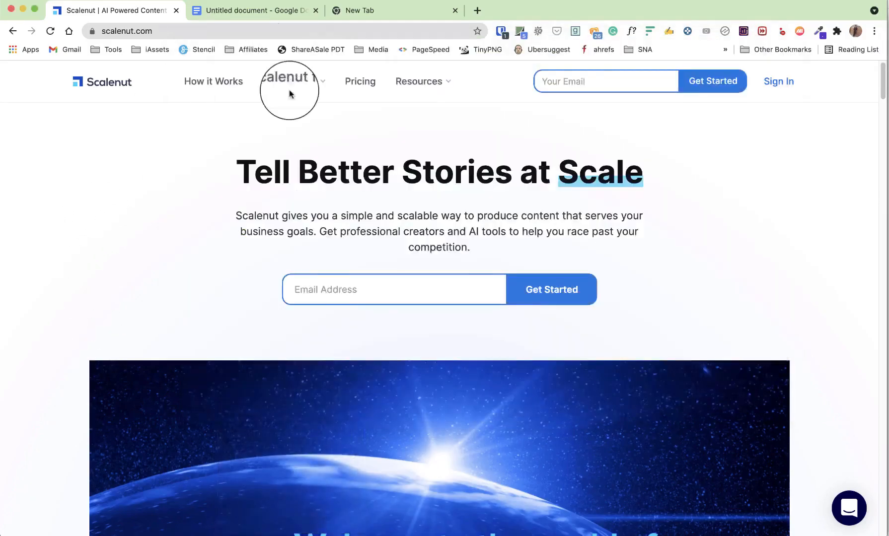
pyautogui.click(794, 88)
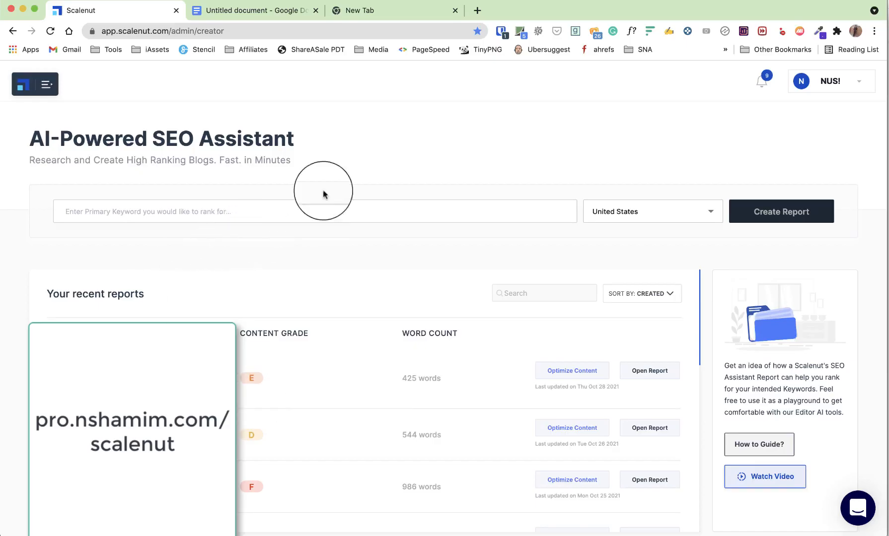
pyautogui.rightClick(200, 211)
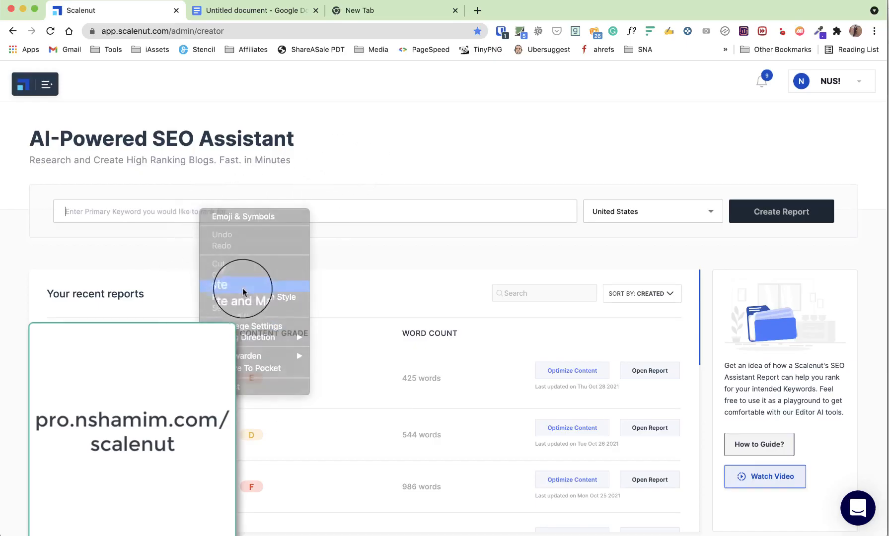
pyautogui.click(246, 291)
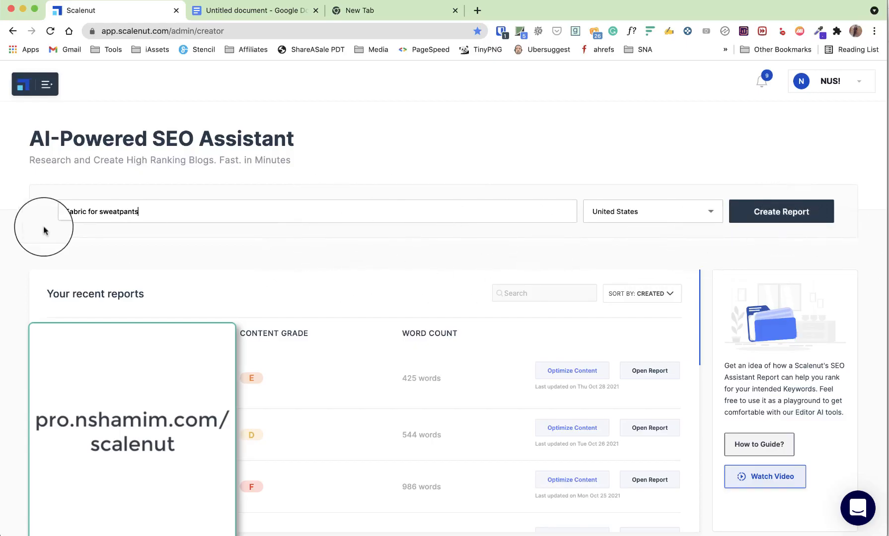
pyautogui.moveTo(179, 211); pyautogui.dragTo(16, 214)
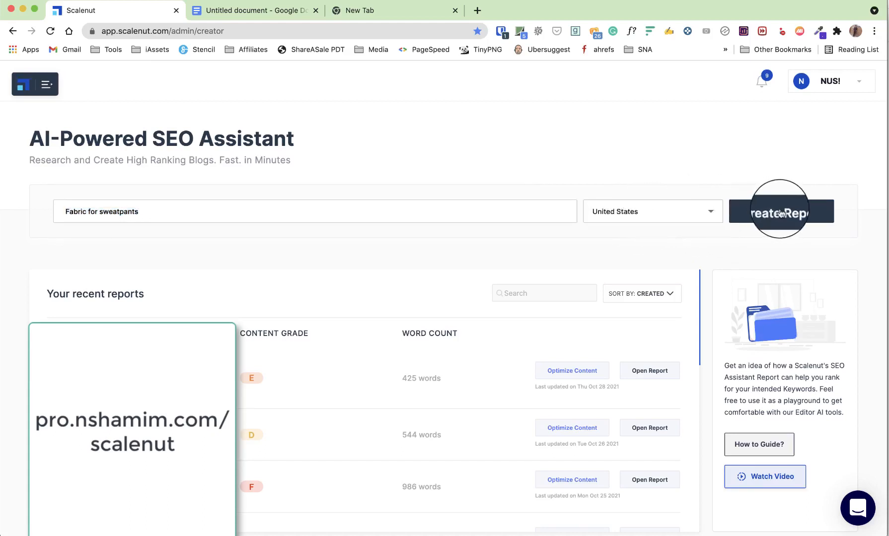
pyautogui.click(776, 213)
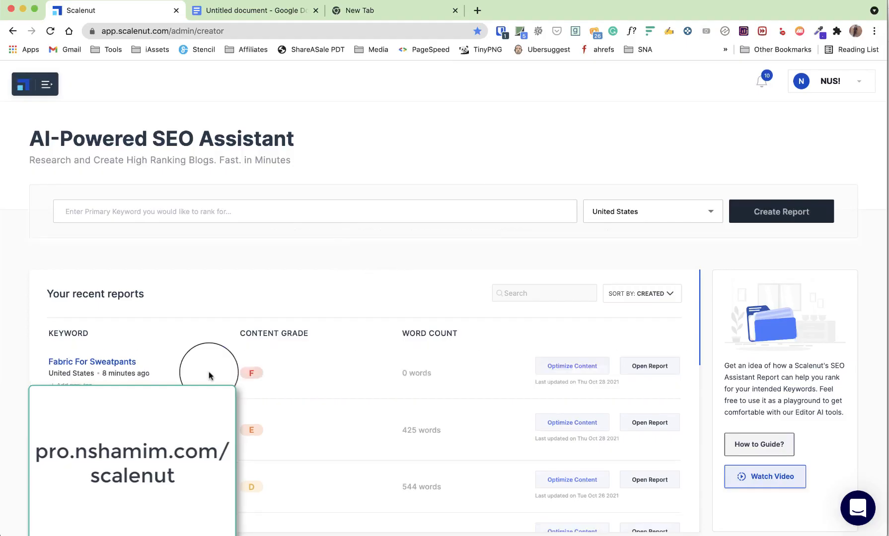
# Step: Open the recent Fabric For Sweatpants report for content optimization
pyautogui.moveTo(158, 374); pyautogui.dragTo(102, 372)
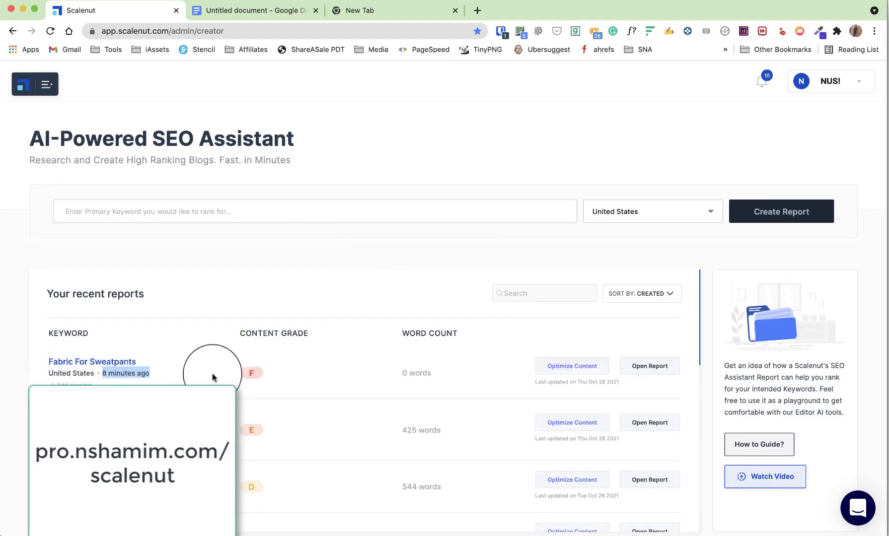
pyautogui.click(357, 368)
pyautogui.click(566, 367)
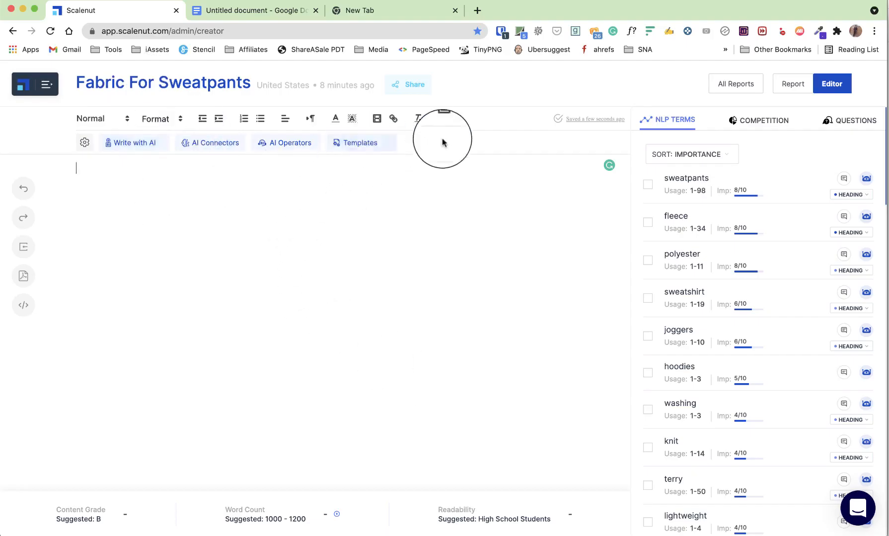
# Step: Switch to the report view and examine the top page statistics and the NLP terms
pyautogui.click(794, 84)
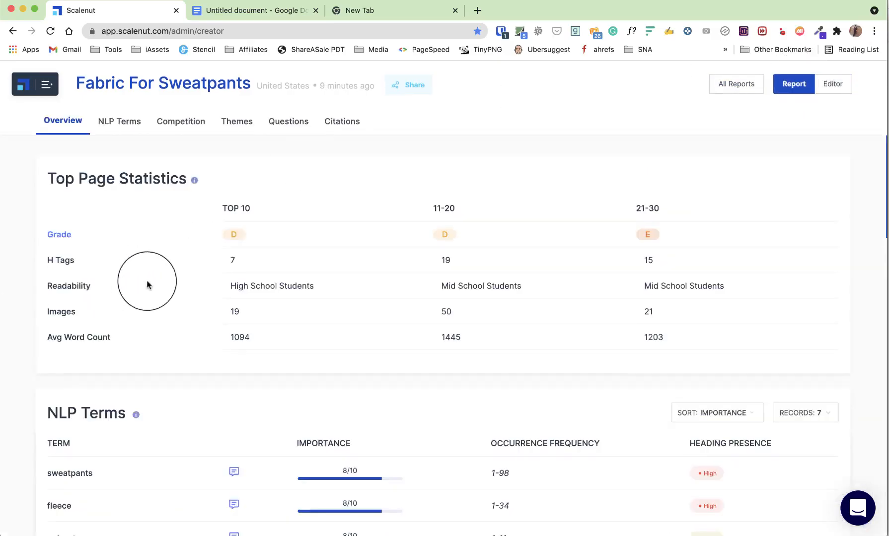
pyautogui.scroll(-6, 182, 339)
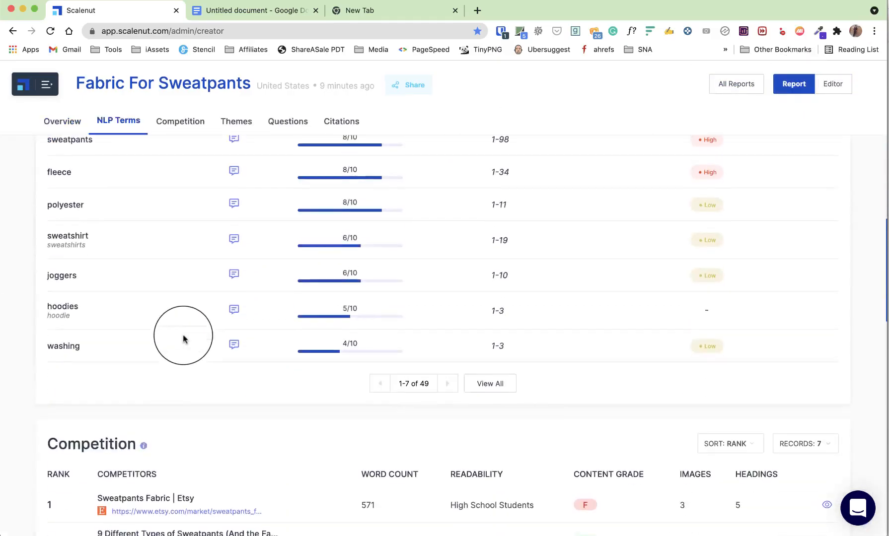
pyautogui.scroll(3, 144, 309)
pyautogui.moveTo(51, 312); pyautogui.dragTo(114, 463)
pyautogui.click(114, 462)
pyautogui.scroll(-2, 227, 419)
pyautogui.scroll(-1, 227, 421)
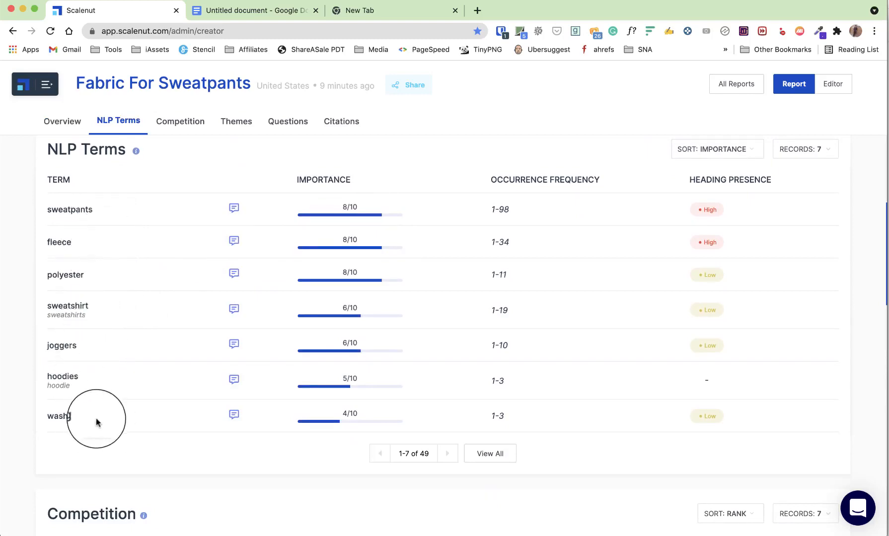
# Step: Examine the report's competition, themes, common questions and citations
pyautogui.scroll(-5, 396, 364)
pyautogui.scroll(-3, 395, 363)
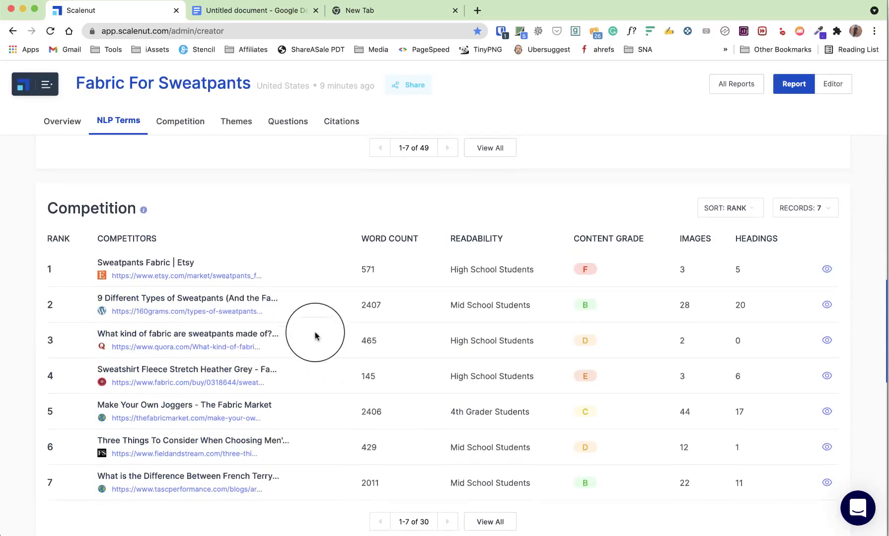
pyautogui.scroll(-3, 316, 334)
pyautogui.scroll(-7, 238, 281)
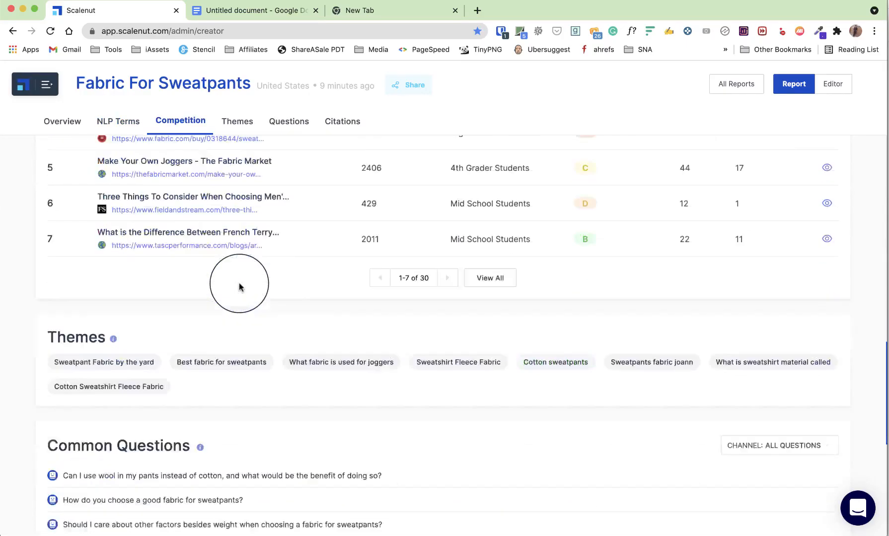
pyautogui.moveTo(307, 388); pyautogui.dragTo(41, 239)
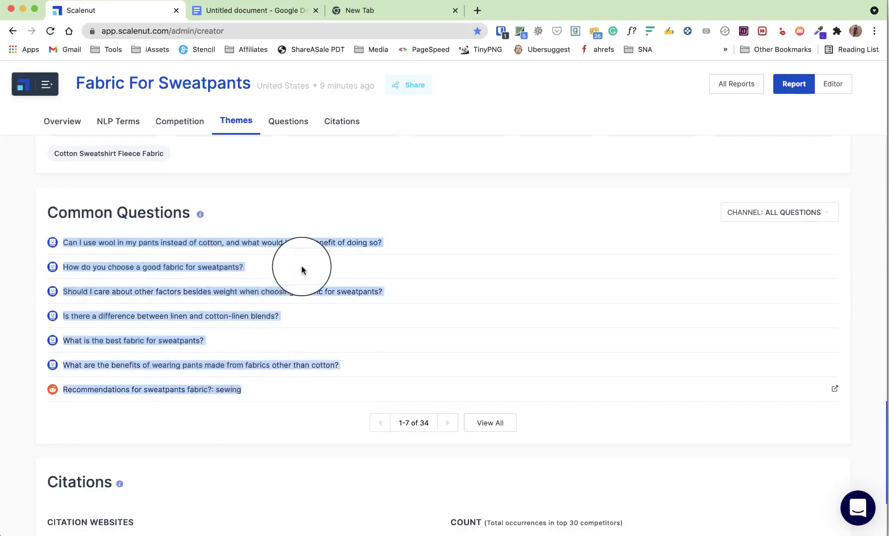
pyautogui.scroll(-2, 302, 268)
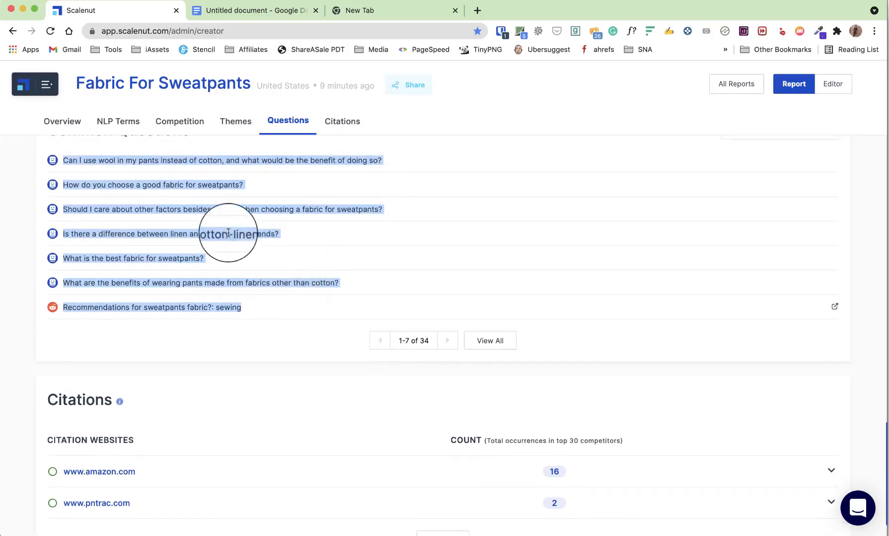
pyautogui.scroll(-1, 304, 262)
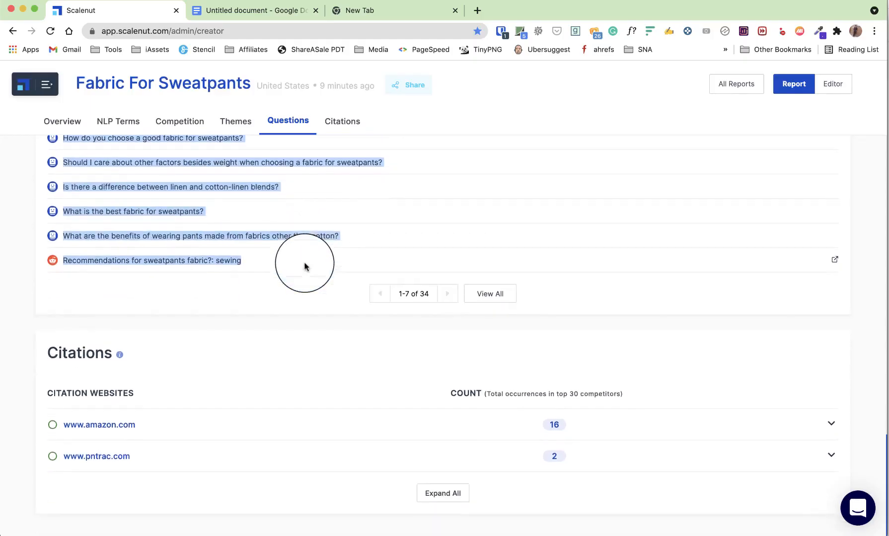
pyautogui.scroll(2, 304, 265)
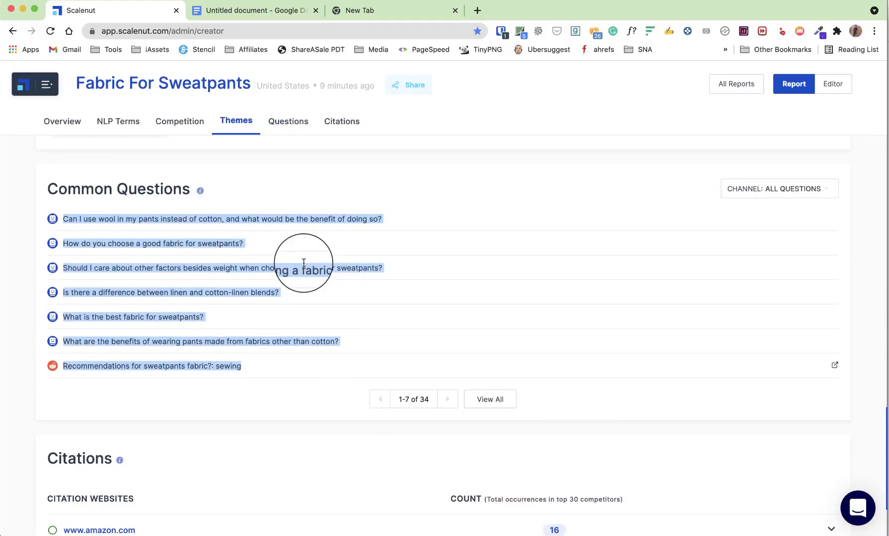
pyautogui.scroll(-2, 305, 266)
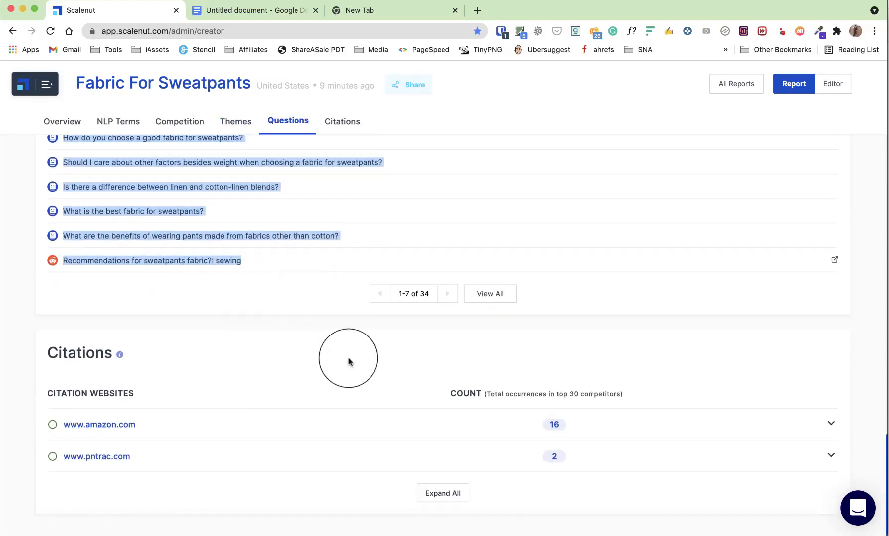
pyautogui.scroll(15, 350, 362)
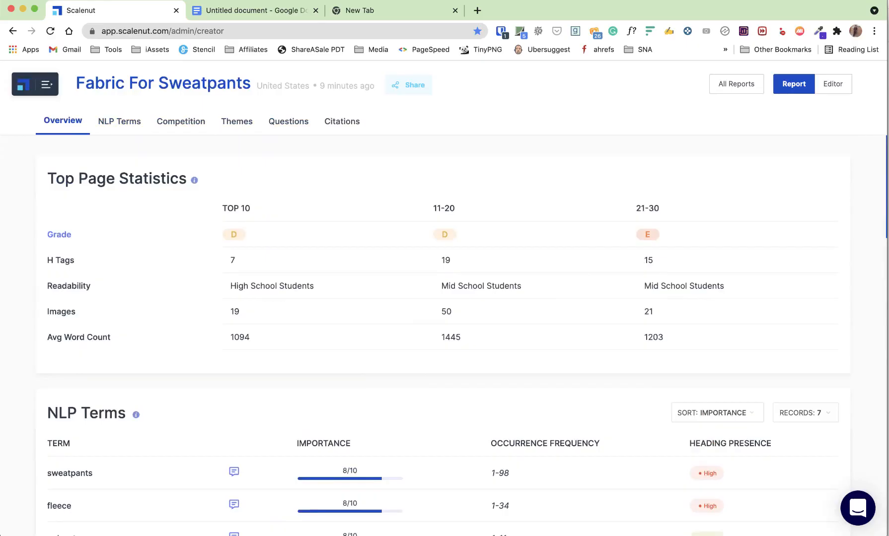
# Step: Return to the report's content editor and place the cursor in the empty document
pyautogui.click(839, 85)
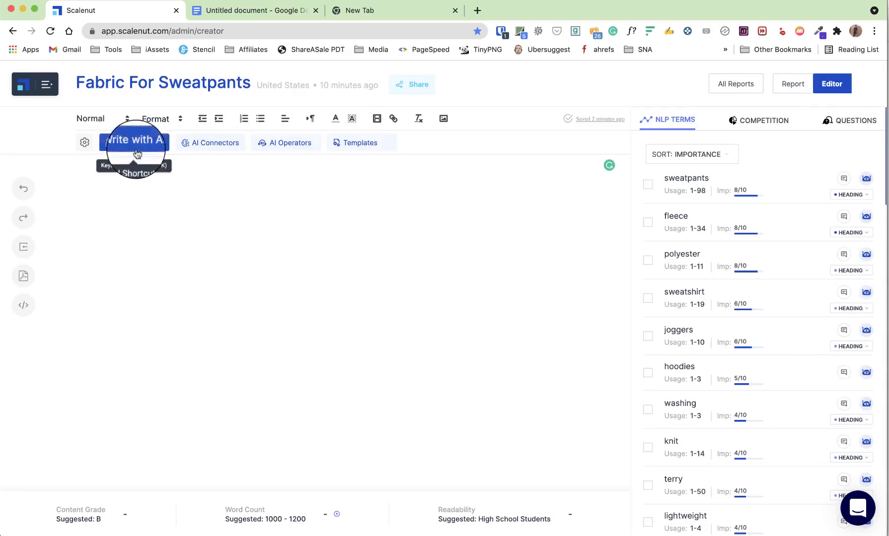
pyautogui.moveTo(106, 83); pyautogui.dragTo(334, 95)
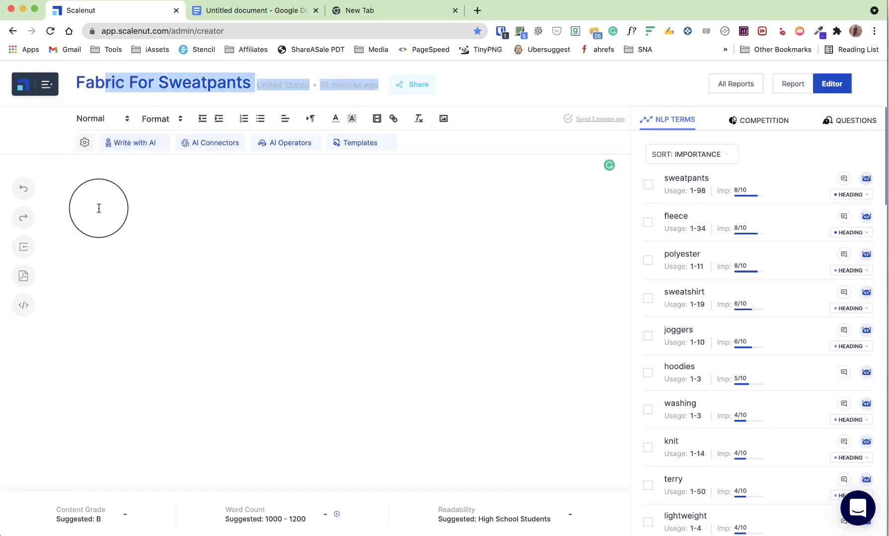
pyautogui.click(107, 202)
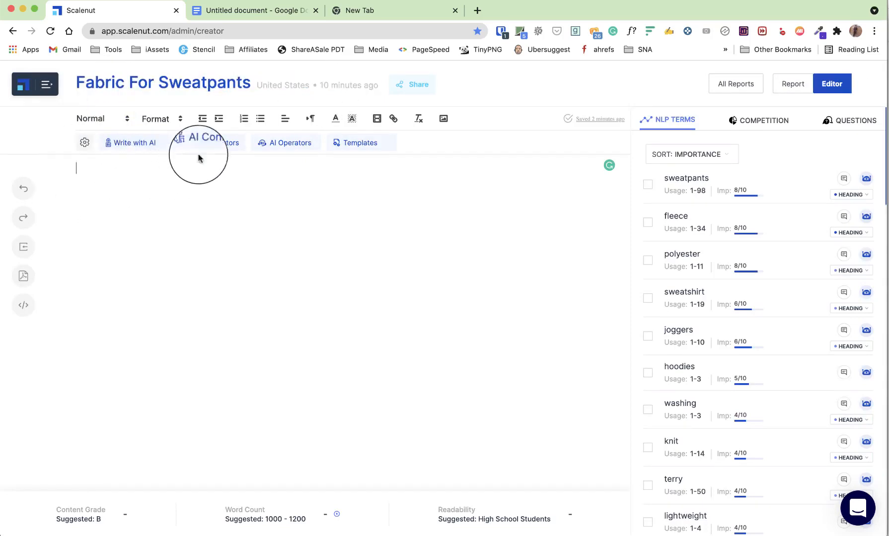
# Step: Look through the AI Connectors categories, including Addition and Condition, and open the list of AI Operators
pyautogui.click(211, 143)
pyautogui.moveTo(212, 167)
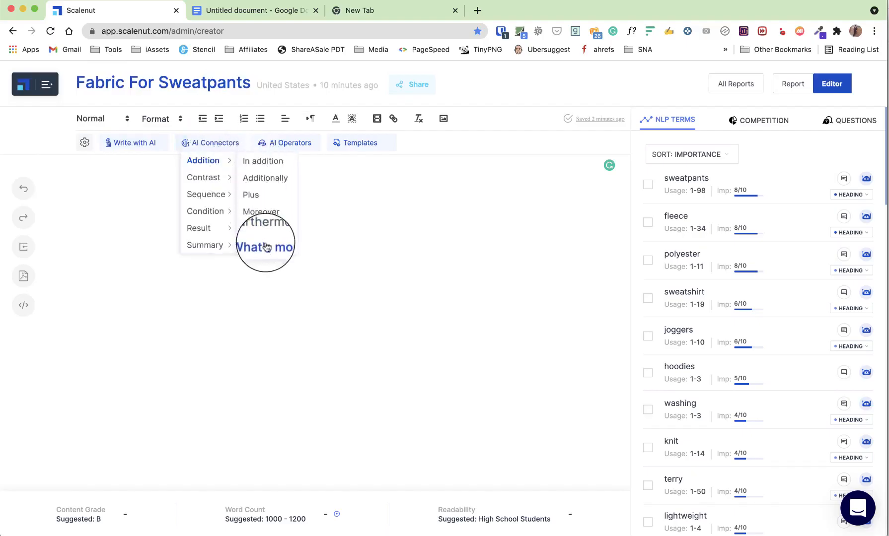
pyautogui.moveTo(206, 194)
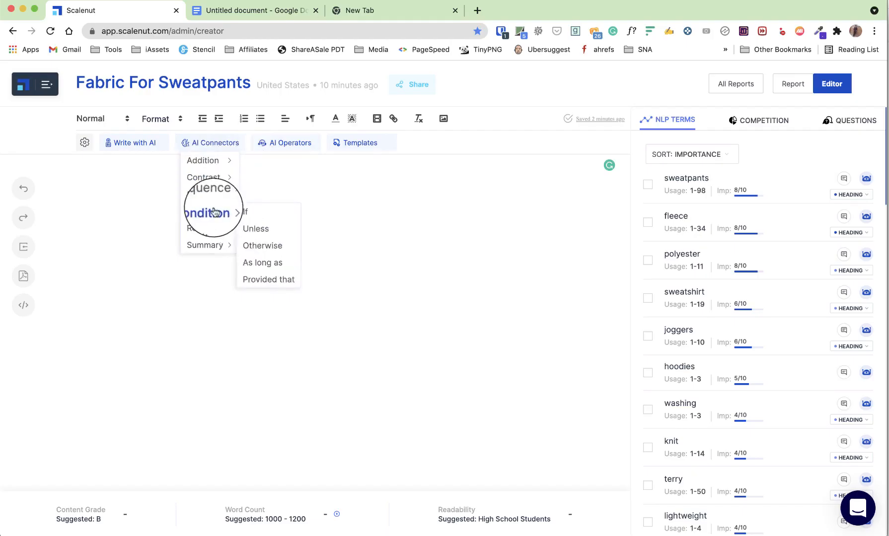
pyautogui.moveTo(236, 212)
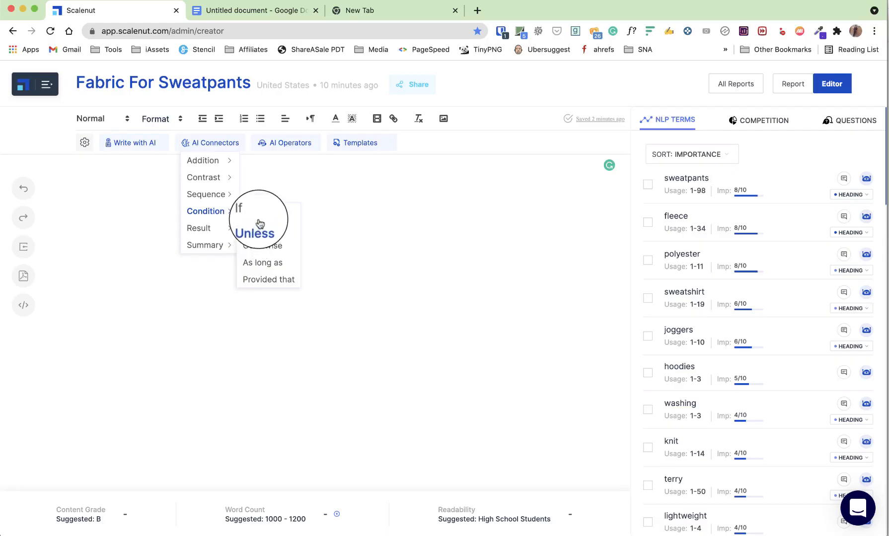
pyautogui.click(283, 145)
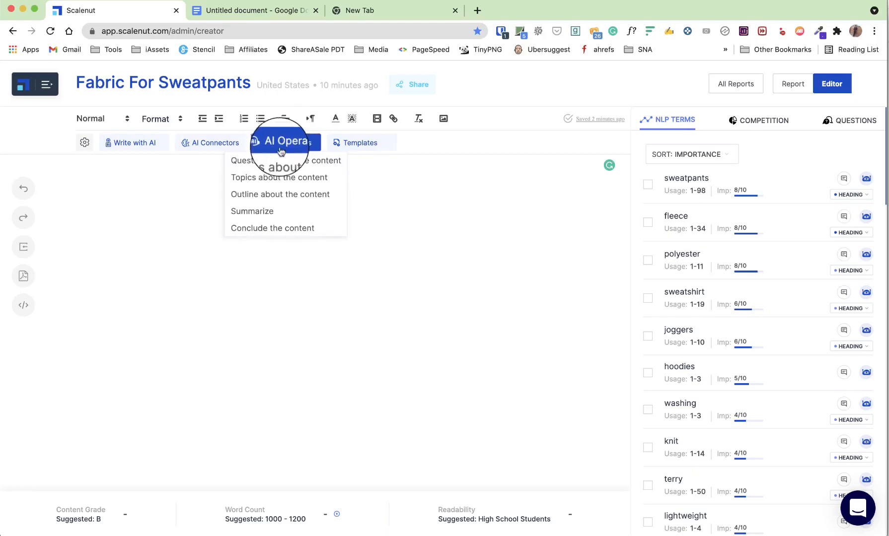
# Step: Look through the AI Operators options and the list of available writing templates
pyautogui.click(124, 180)
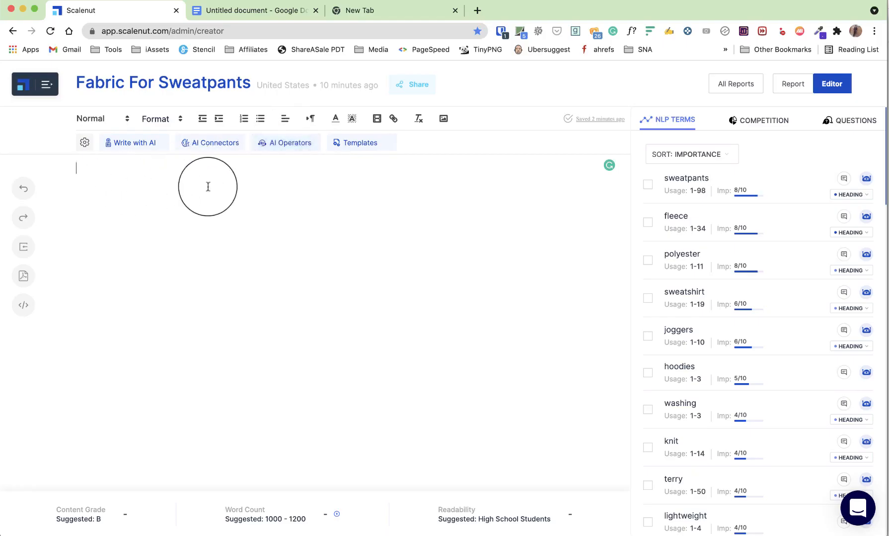
pyautogui.click(284, 143)
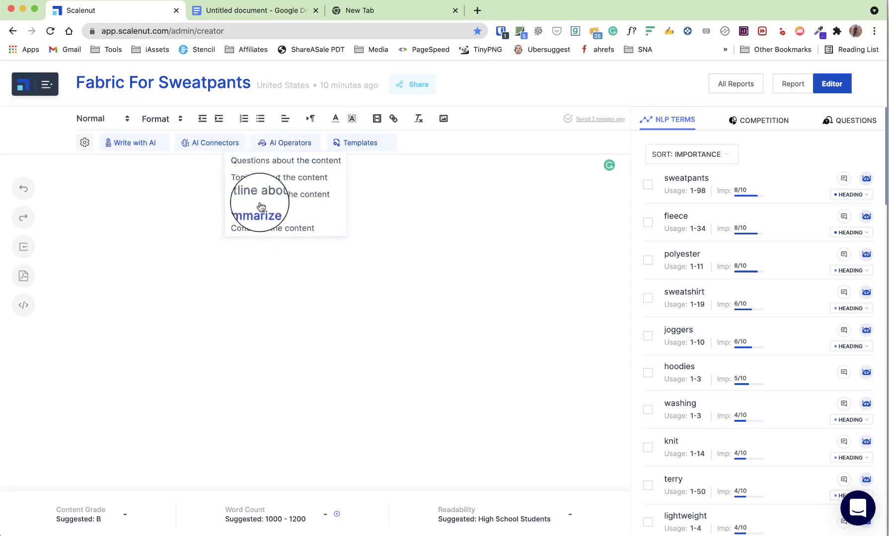
pyautogui.click(307, 263)
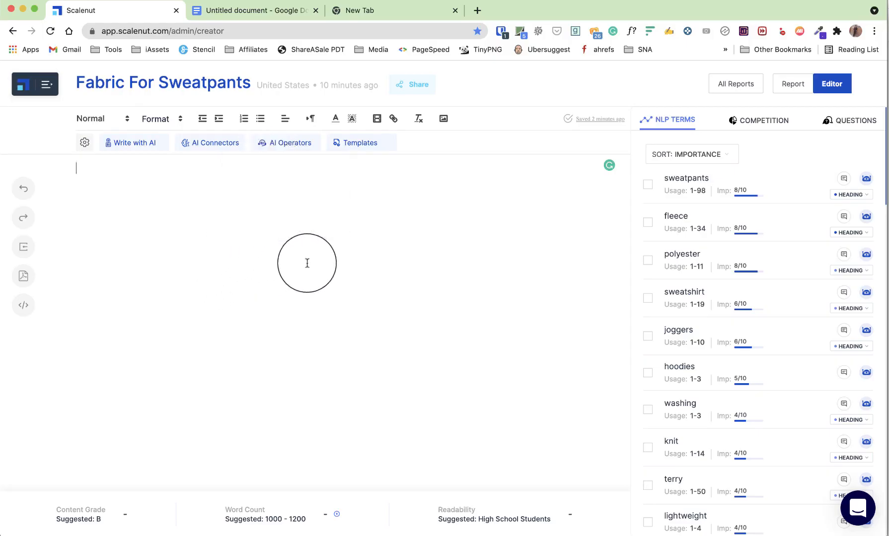
pyautogui.click(362, 144)
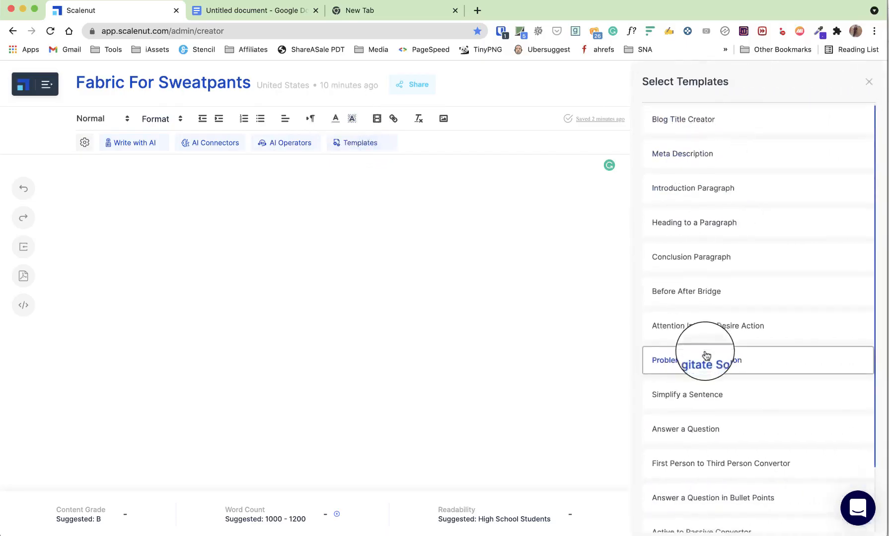
pyautogui.scroll(-2, 705, 354)
pyautogui.scroll(3, 710, 343)
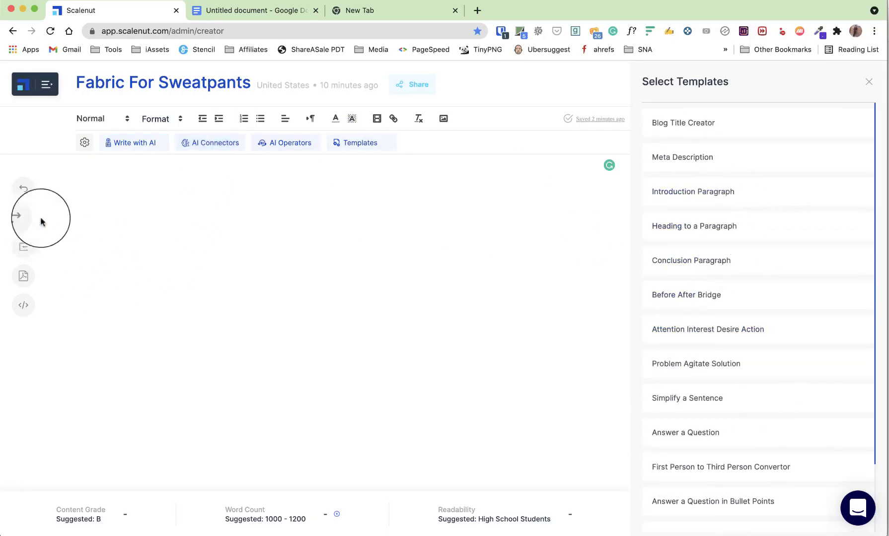
pyautogui.click(135, 191)
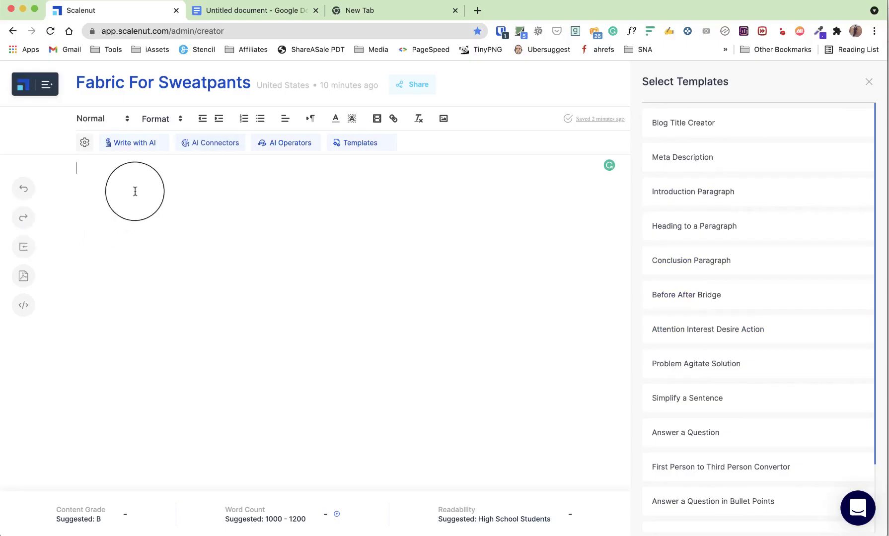
# Step: Copy the document title "Fabric For Sweatpants"
pyautogui.tripleClick(117, 82)
pyautogui.rightClick(116, 83)
pyautogui.click(137, 106)
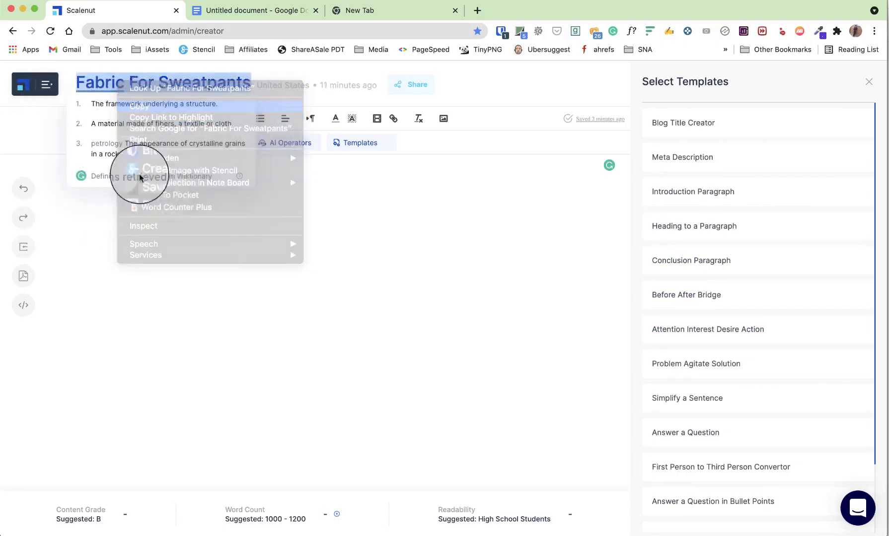
# Step: Generate content with the Introduction Paragraph template, using the topic "What Are The Fabrics Used In Sweatpants?"
pyautogui.click(696, 192)
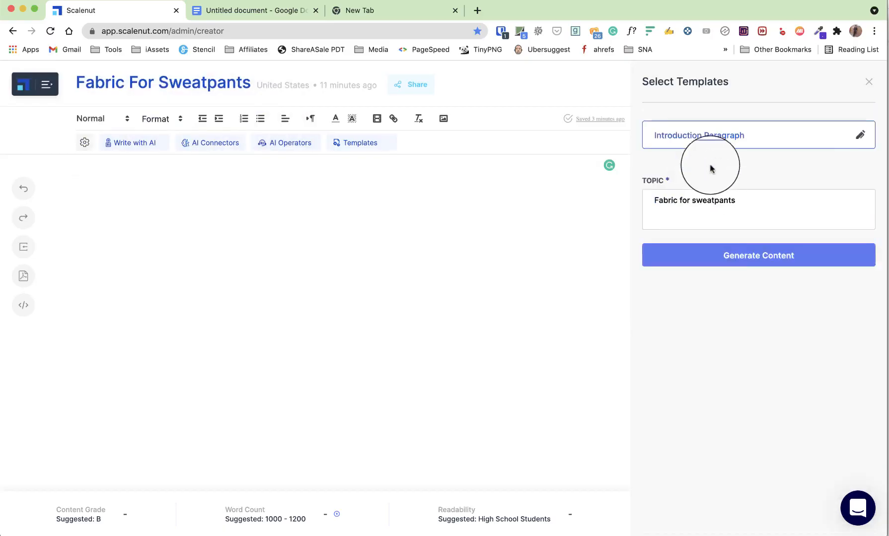
pyautogui.moveTo(760, 206); pyautogui.dragTo(595, 203)
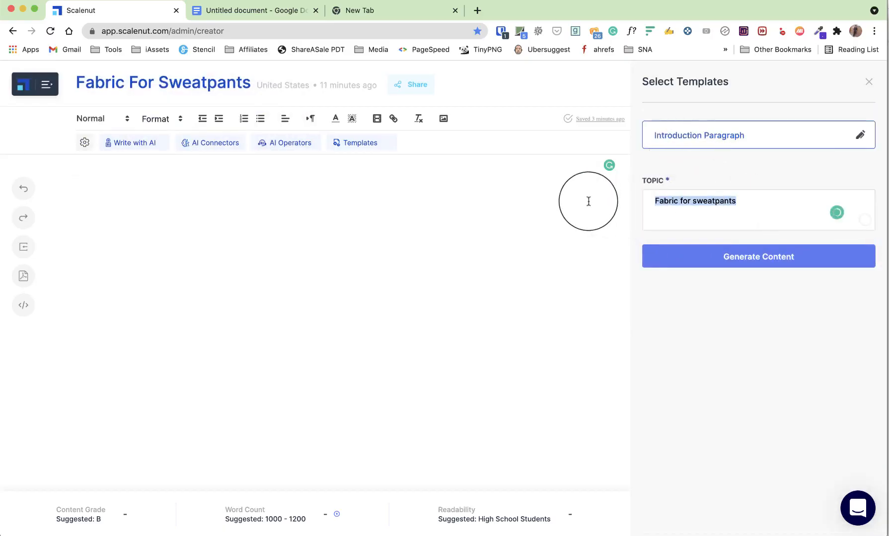
pyautogui.write('What Are The')
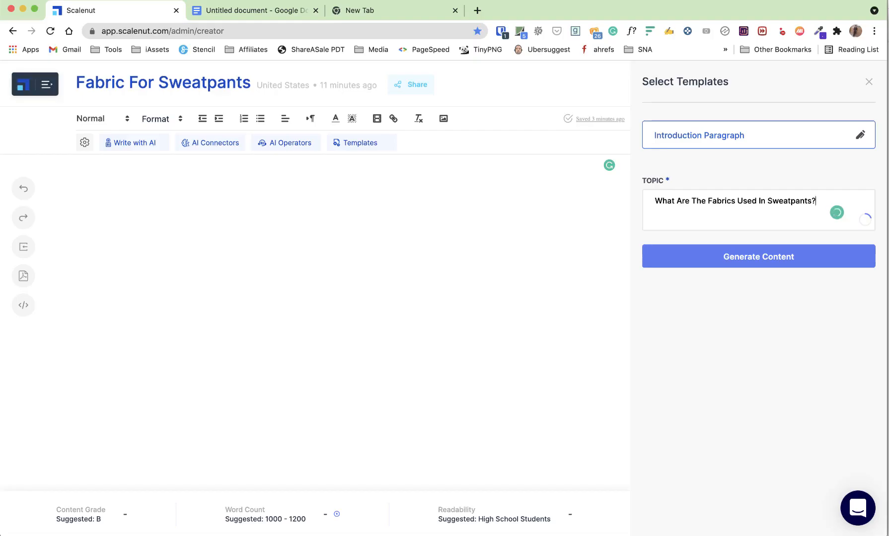
pyautogui.press('super+a')
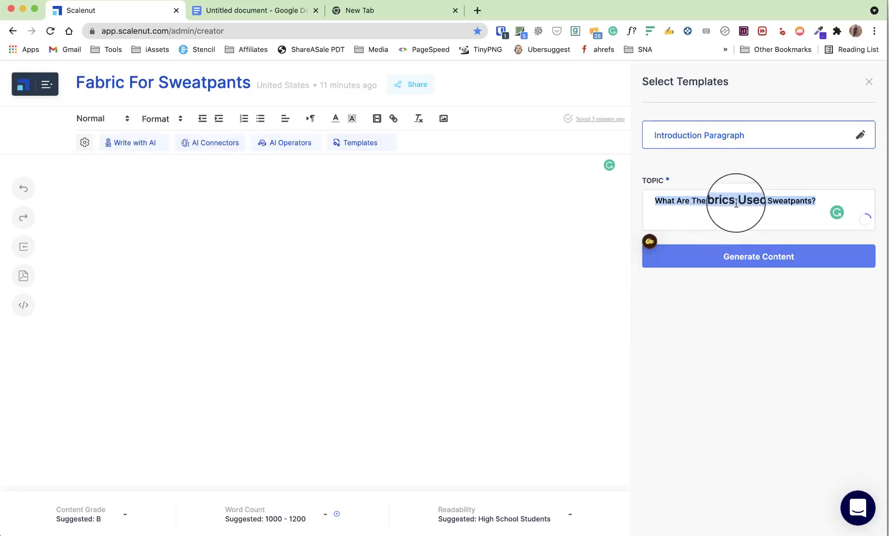
pyautogui.click(748, 258)
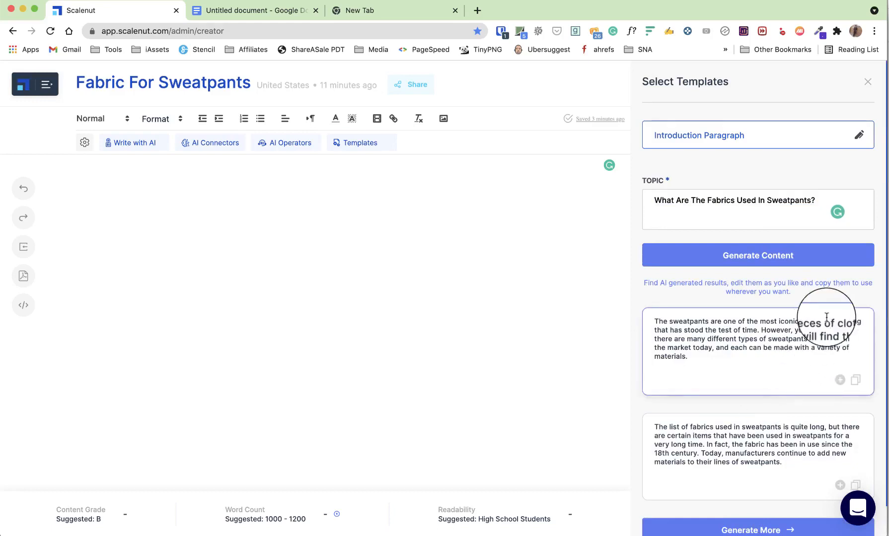
# Step: Regenerate the introductions for the same topic and insert the first new result into the document
pyautogui.scroll(-1, 730, 400)
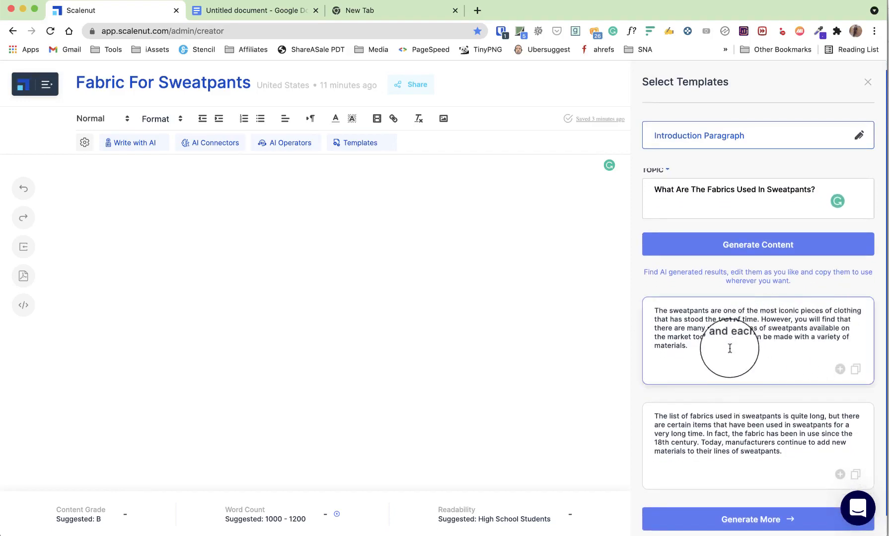
pyautogui.scroll(-1, 736, 420)
pyautogui.scroll(-1, 737, 419)
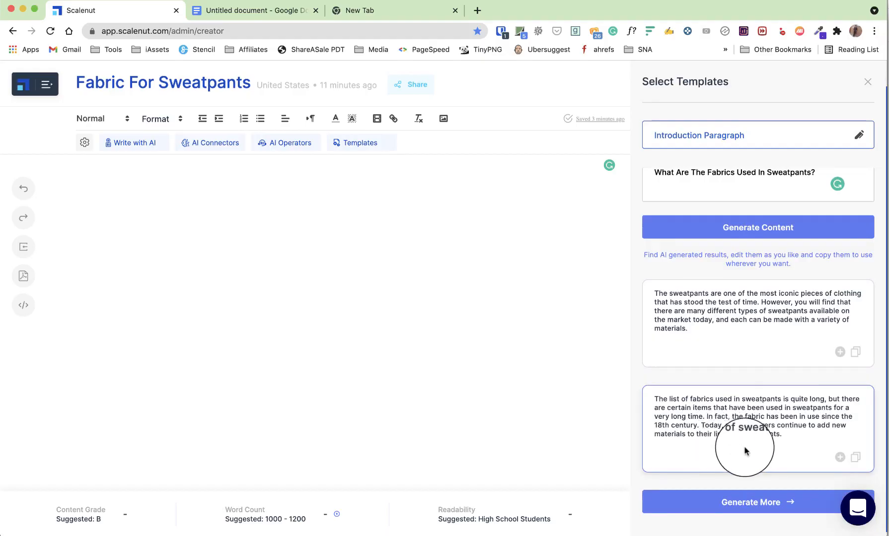
pyautogui.scroll(-1, 745, 447)
pyautogui.scroll(3, 755, 318)
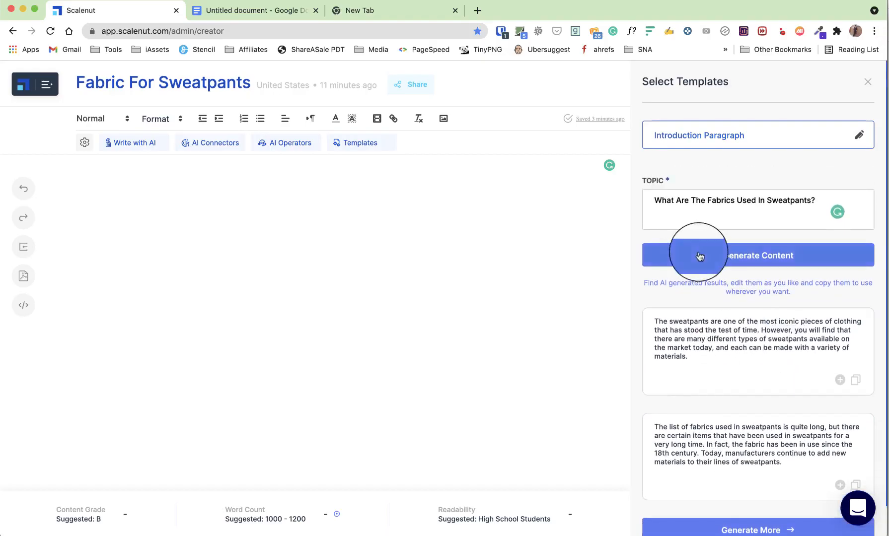
pyautogui.click(710, 254)
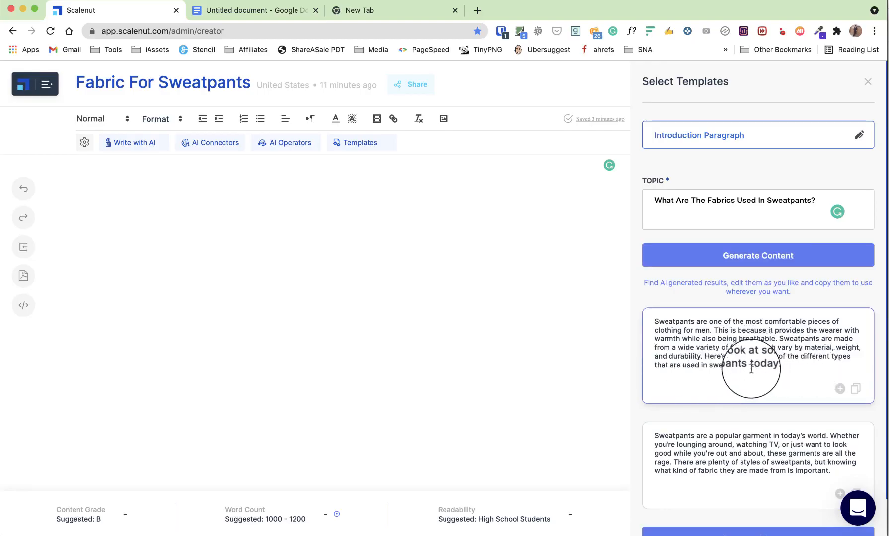
pyautogui.scroll(-2, 759, 373)
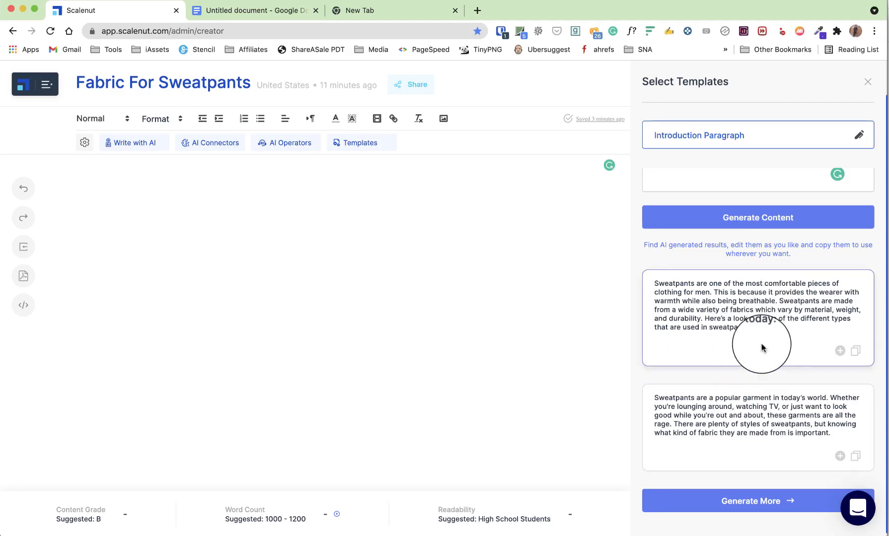
pyautogui.click(841, 353)
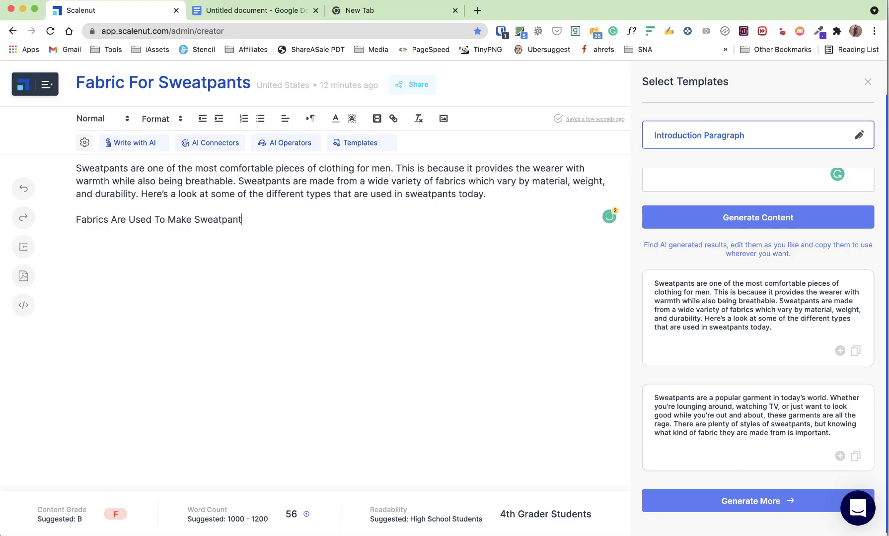
# Step: Add the line "Fabrics Are Used To Make Sweatpants" below the introduction and format it as an H2 heading
pyautogui.tripleClick(199, 220)
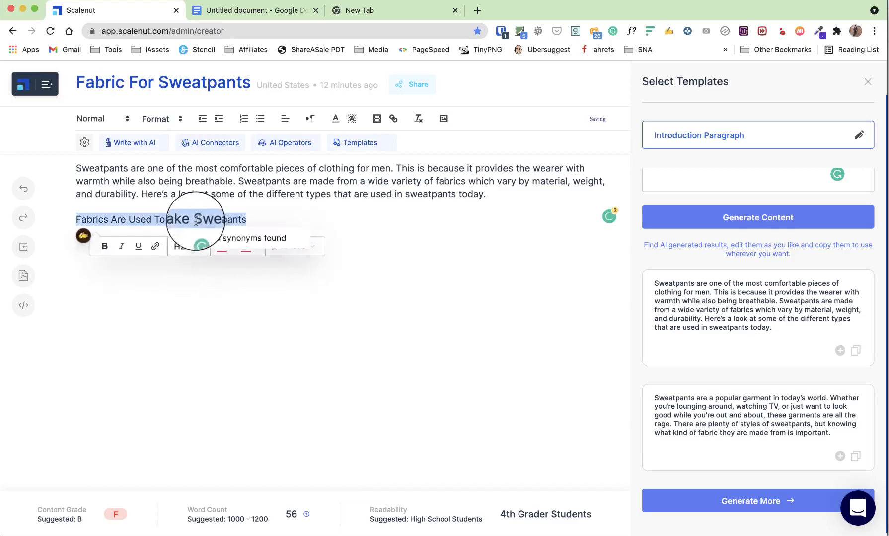
pyautogui.click(179, 248)
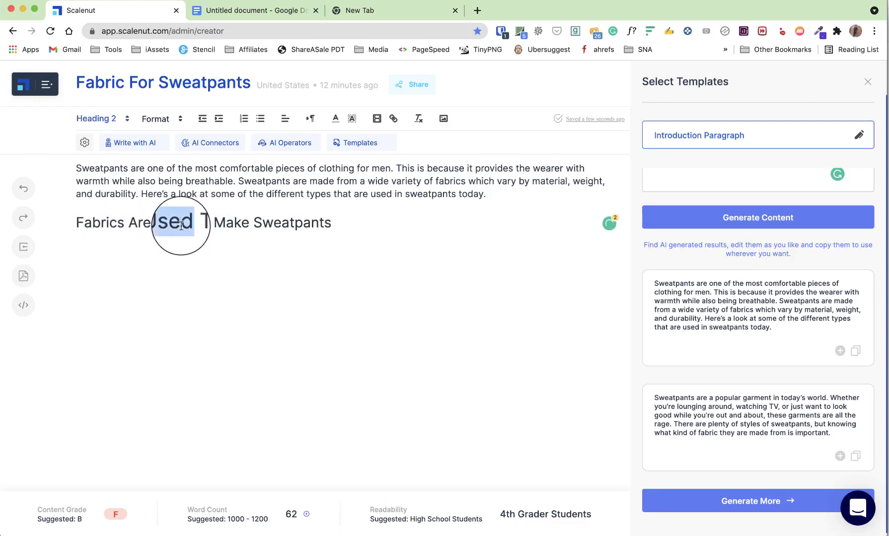
pyautogui.tripleClick(182, 226)
pyautogui.doubleClick(217, 223)
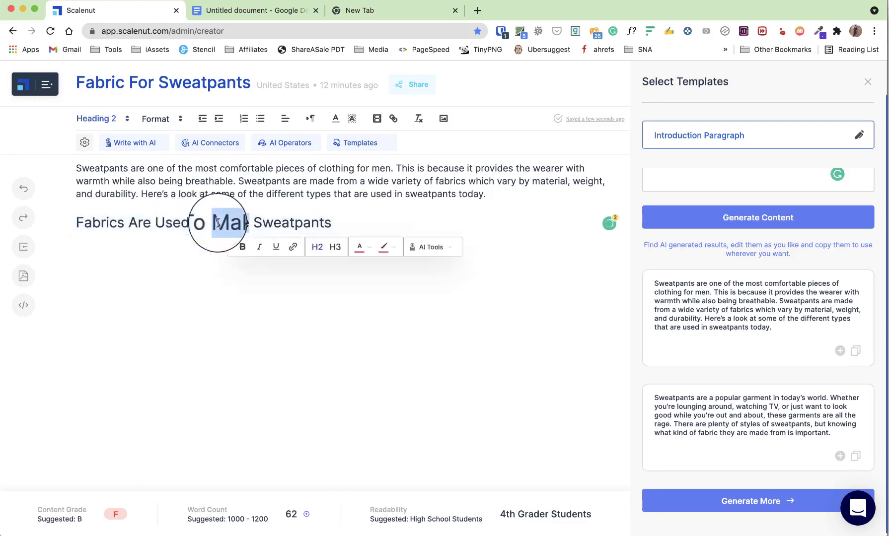
# Step: Run the "Outline about the content" AI operator on the selected H2 heading
pyautogui.tripleClick(216, 223)
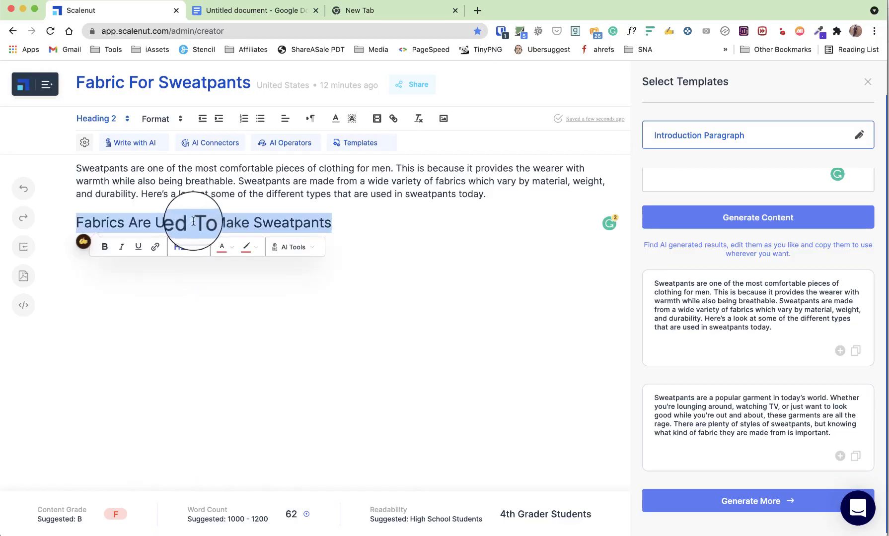
pyautogui.click(268, 145)
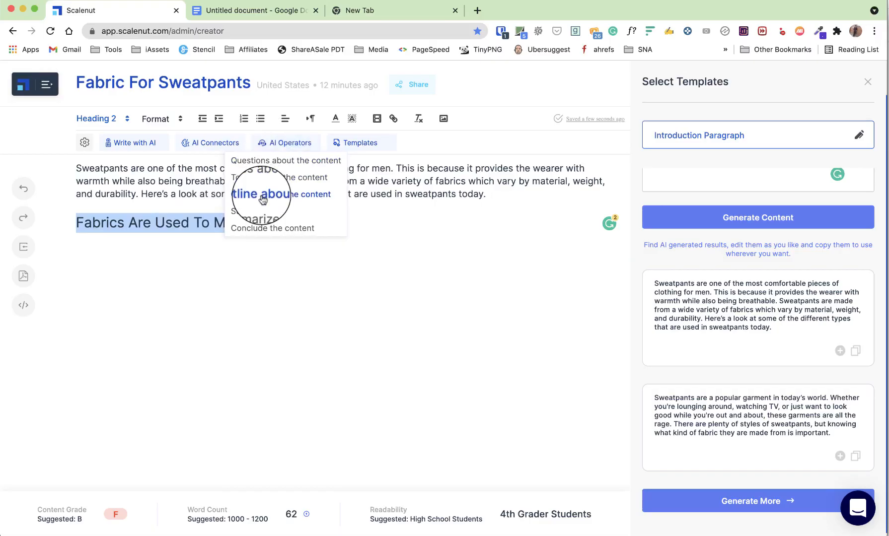
pyautogui.click(262, 196)
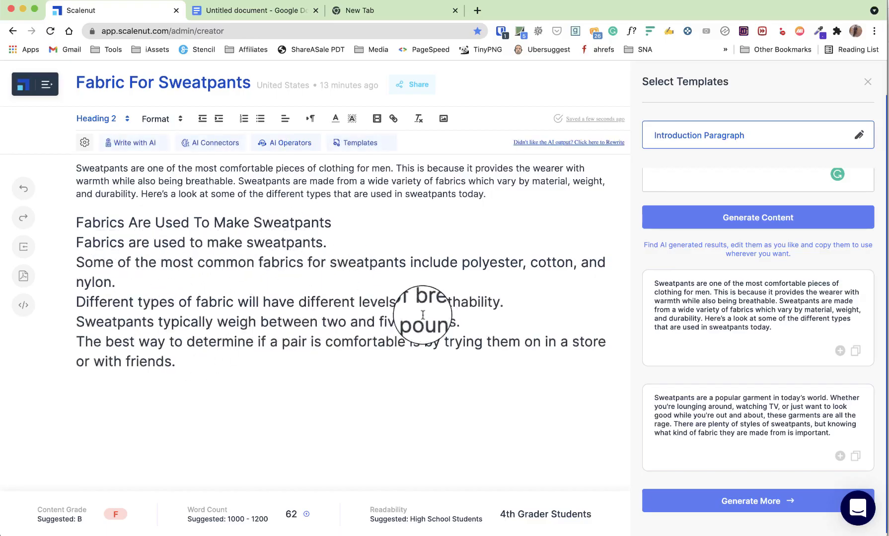
# Step: Delete the generated outline sentences below the heading, keeping the heading itself
pyautogui.moveTo(233, 367); pyautogui.dragTo(73, 224)
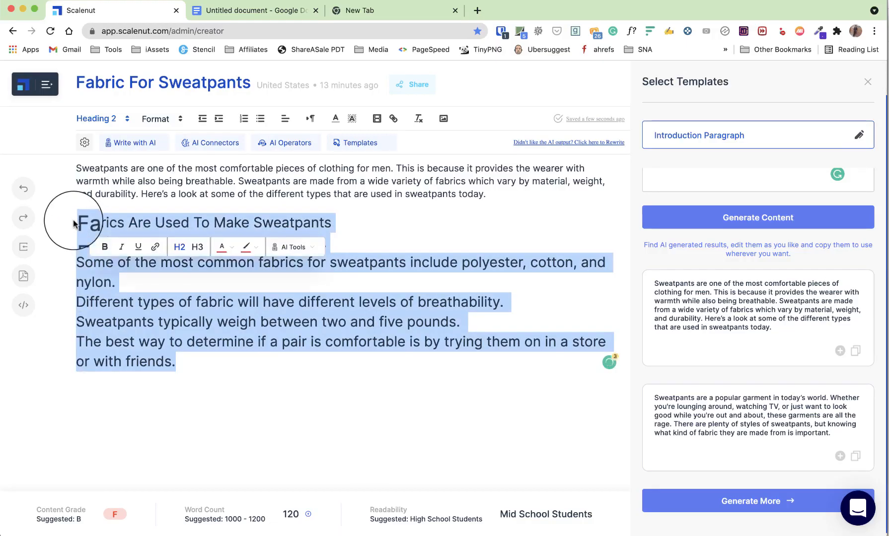
pyautogui.click(159, 322)
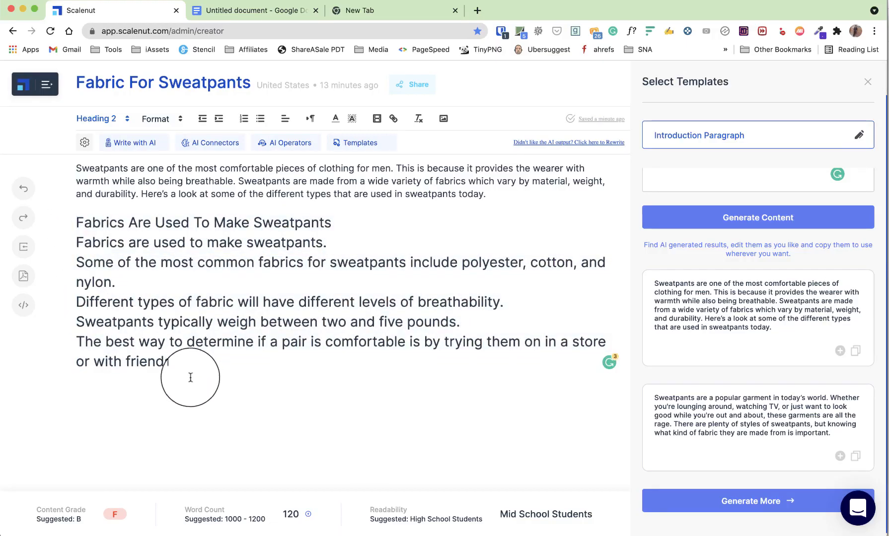
pyautogui.moveTo(189, 377); pyautogui.dragTo(90, 237)
pyautogui.press('BackSpace')
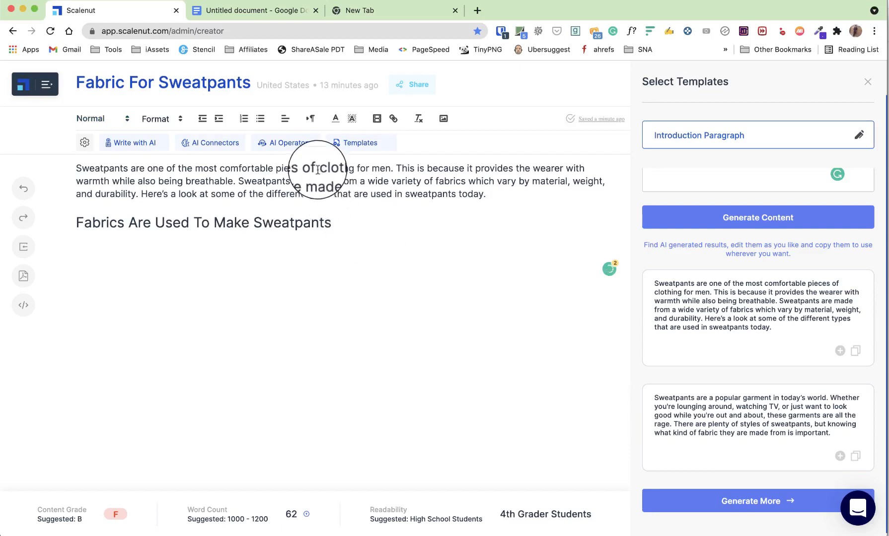
# Step: Generate an outline about the content in normal text below the heading
pyautogui.click(287, 144)
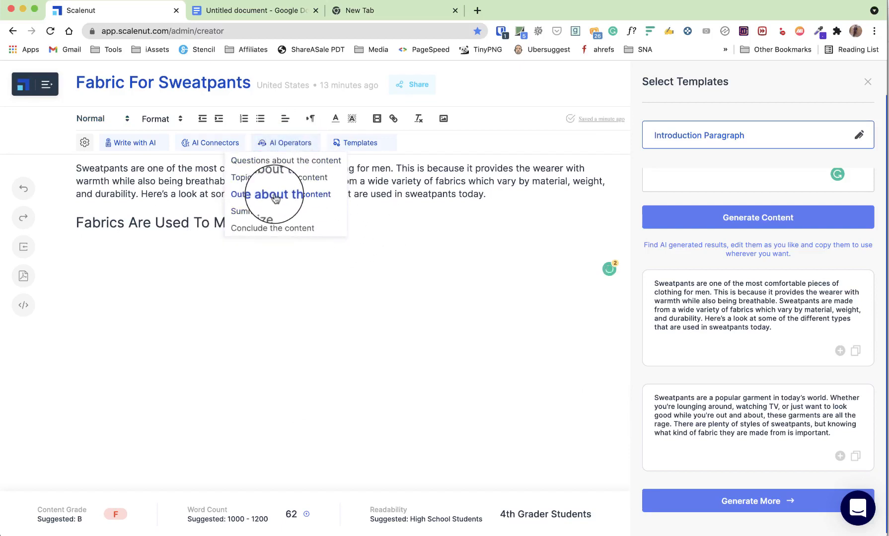
pyautogui.click(274, 195)
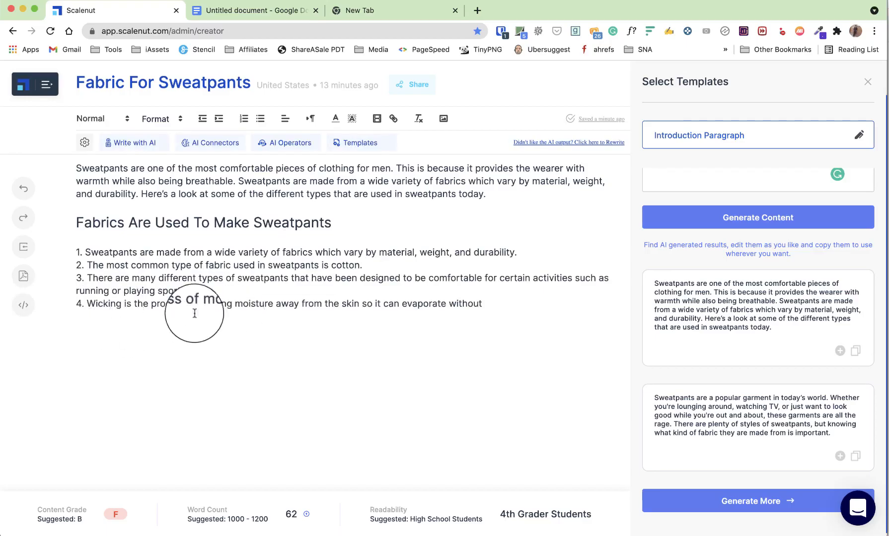
# Step: Open the template choices and add a blank line after the introduction paragraph
pyautogui.click(805, 131)
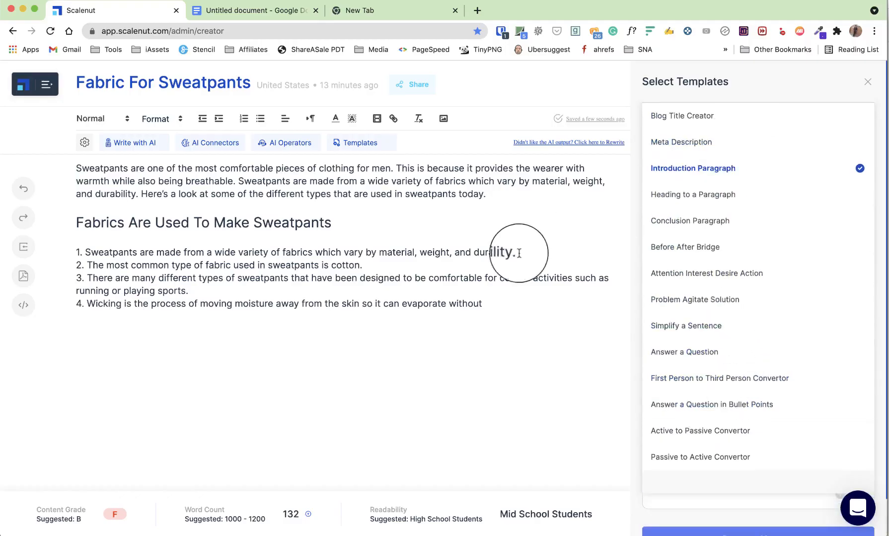
pyautogui.click(431, 350)
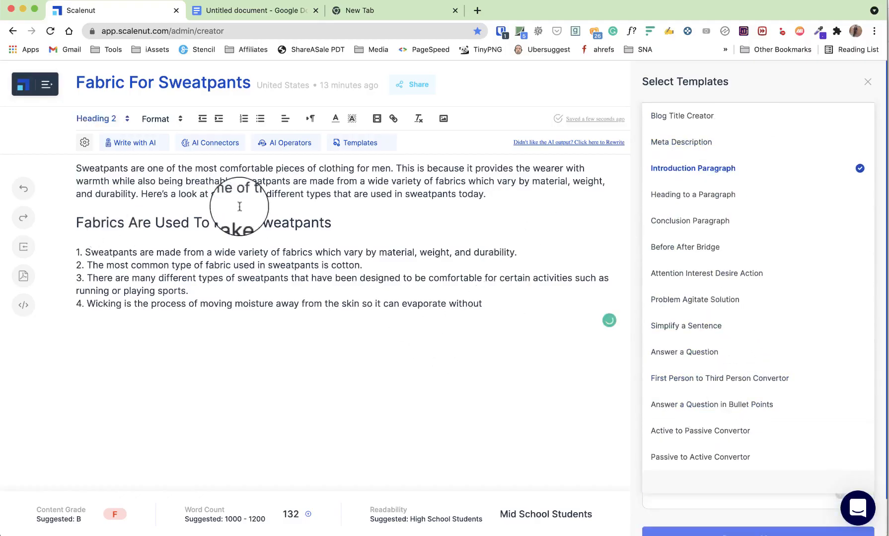
pyautogui.click(521, 191)
pyautogui.press('Return')
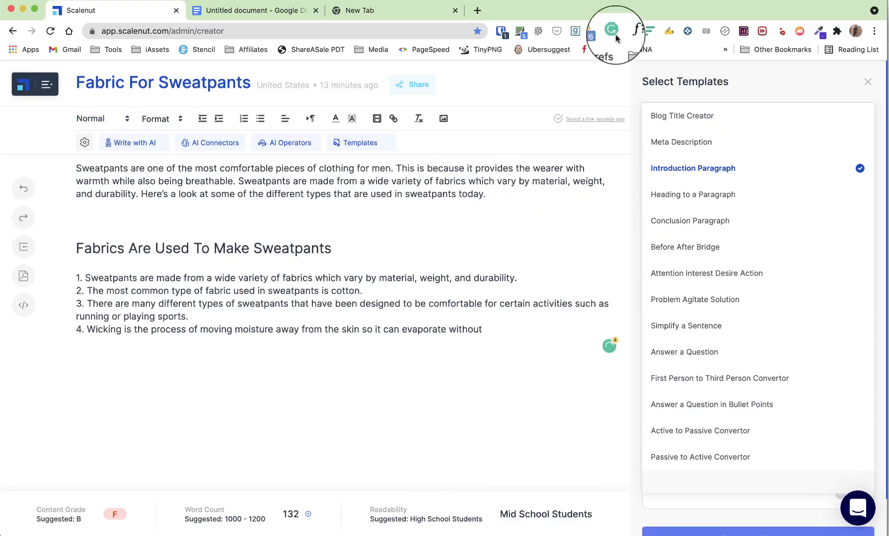
# Step: Close the templates and expand the heading outline of the Etsy page among the competitors
pyautogui.click(872, 77)
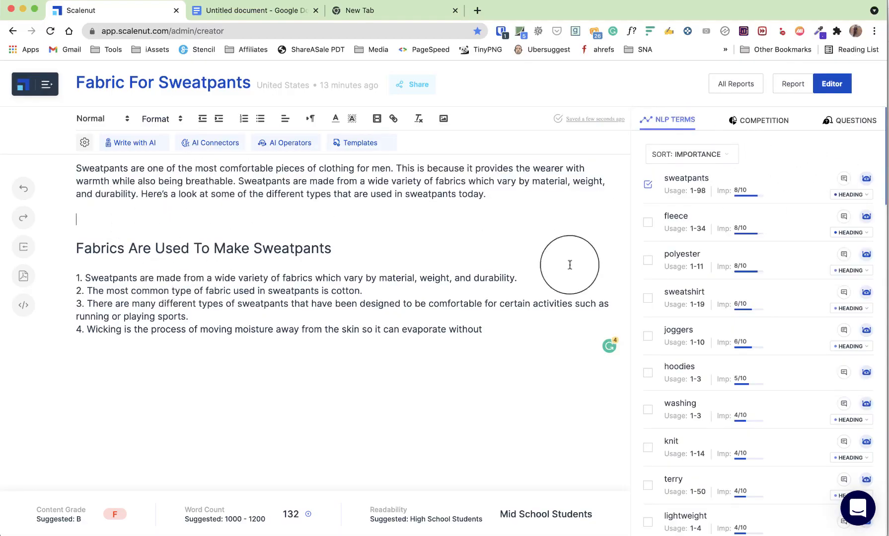
pyautogui.click(765, 125)
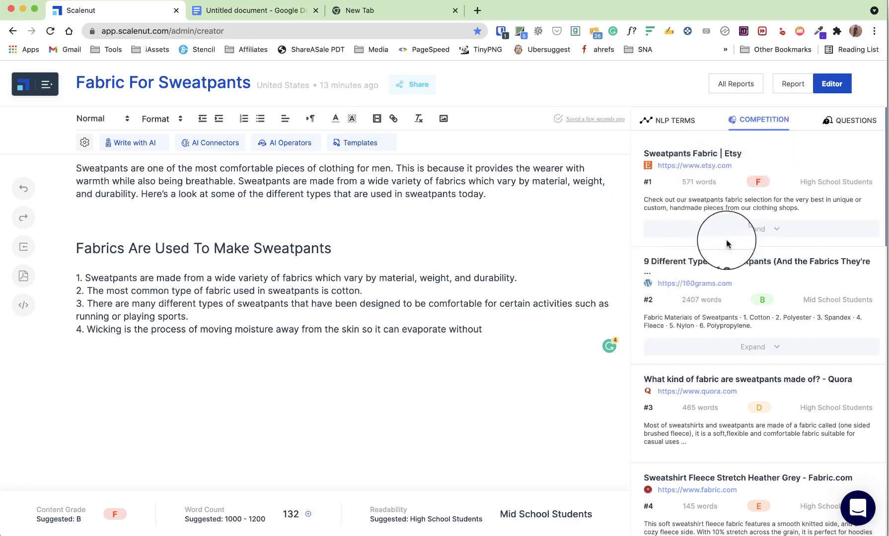
pyautogui.click(745, 233)
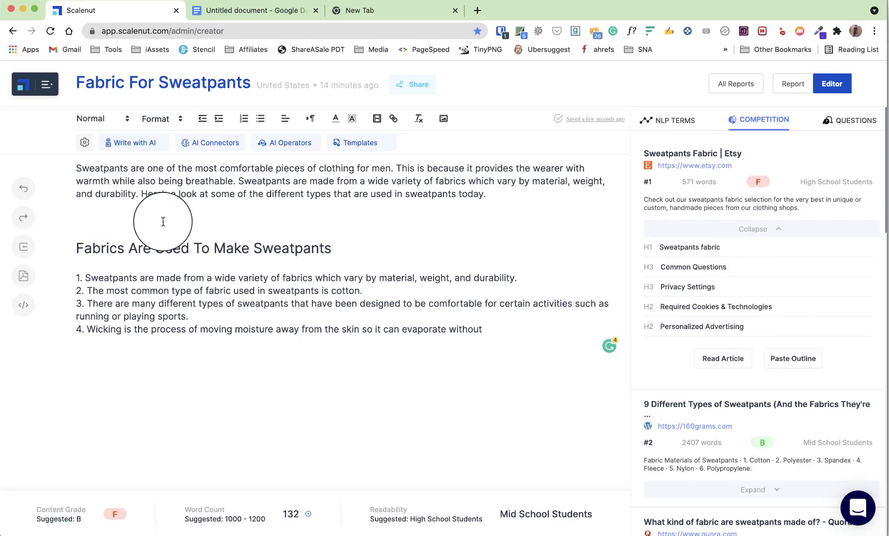
# Step: Expand the heading outline of the 160grams.com competitor page and read through its fabric and style headings
pyautogui.scroll(-3, 758, 269)
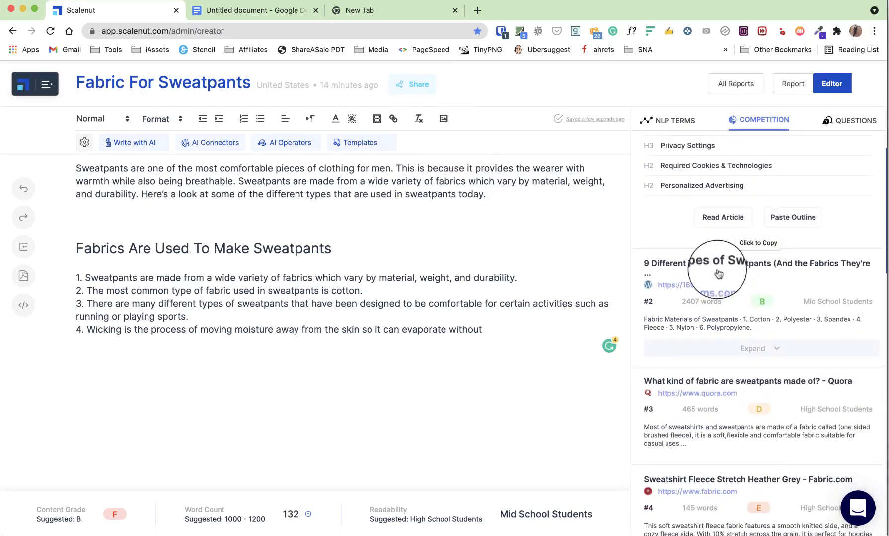
pyautogui.click(765, 350)
pyautogui.scroll(-3, 742, 304)
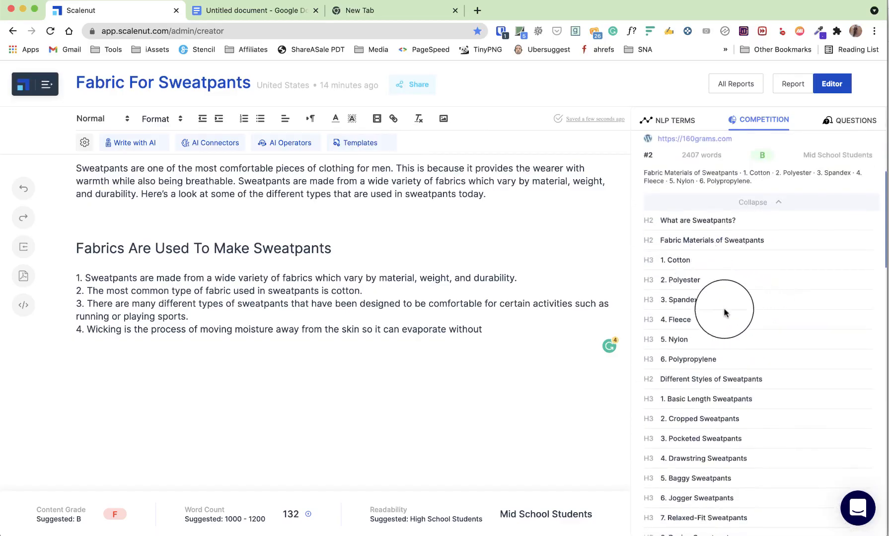
pyautogui.scroll(-1, 720, 305)
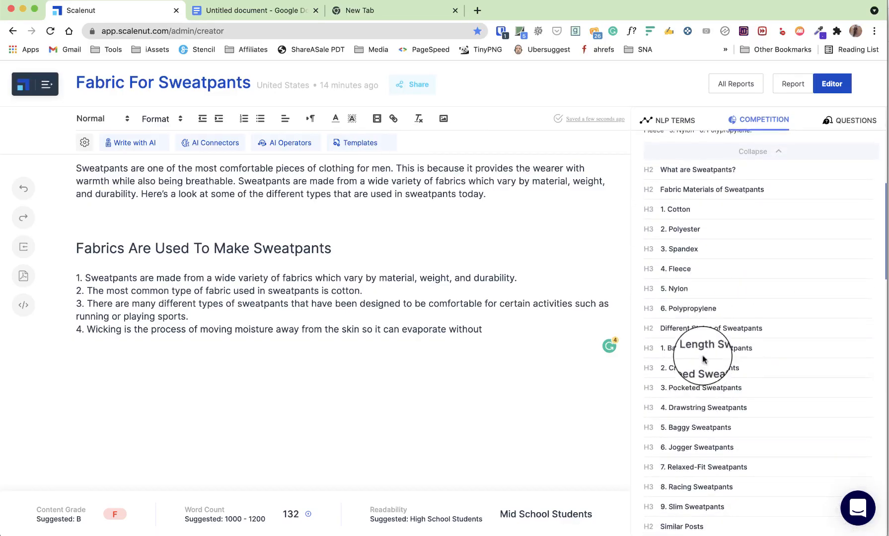
pyautogui.scroll(-1, 732, 432)
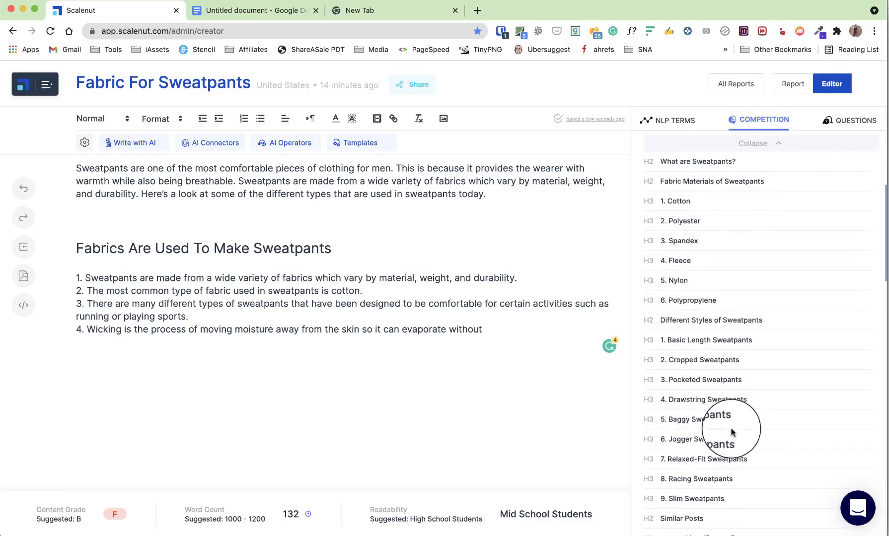
pyautogui.scroll(-2, 732, 432)
pyautogui.scroll(3, 733, 425)
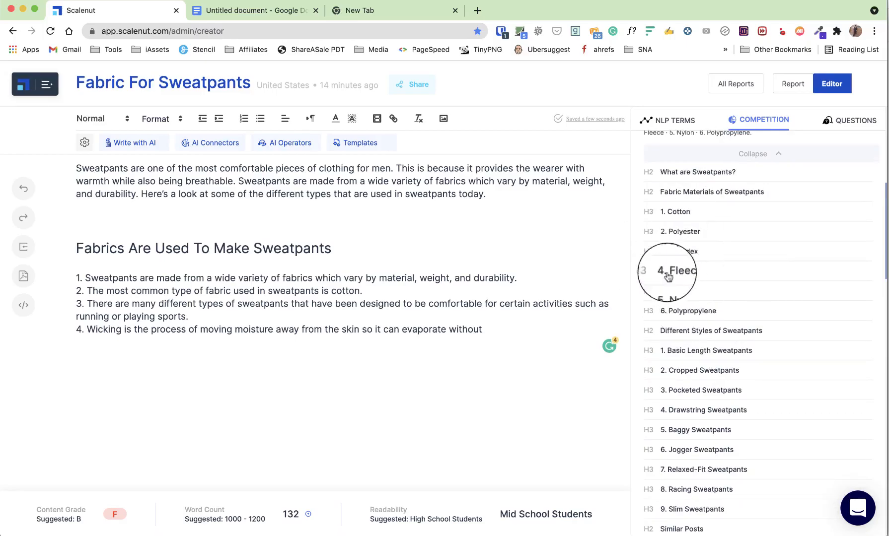
# Step: Look through the remaining competitors, expand the Field & Stream page's outline, and return to the 160grams.com headings
pyautogui.scroll(-10, 799, 296)
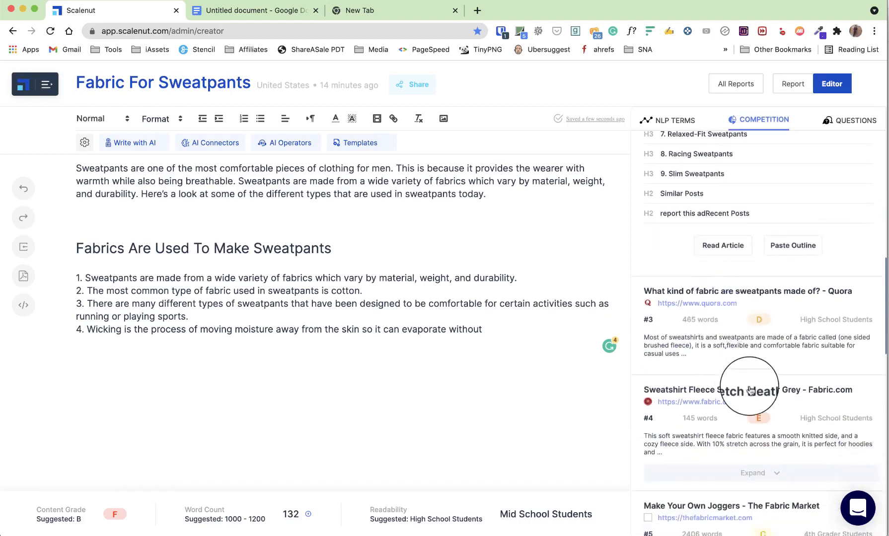
pyautogui.scroll(-1, 762, 376)
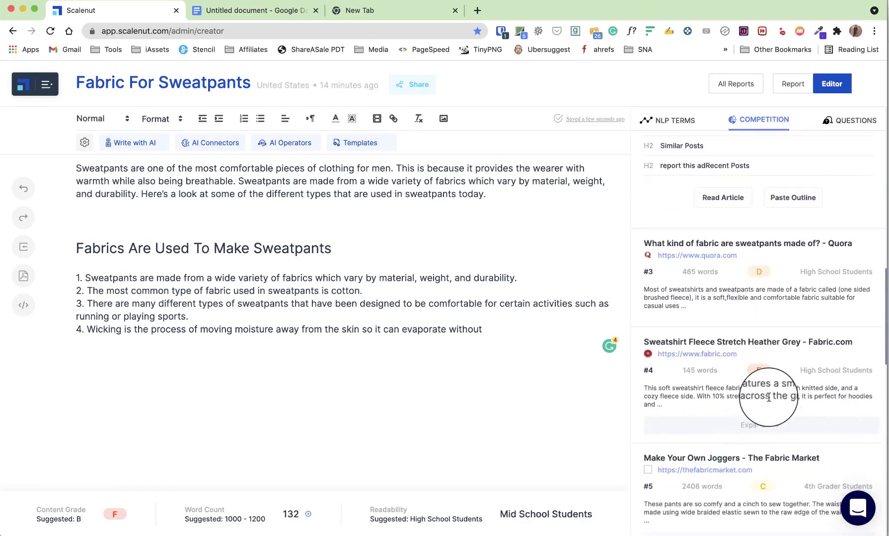
pyautogui.scroll(-5, 769, 397)
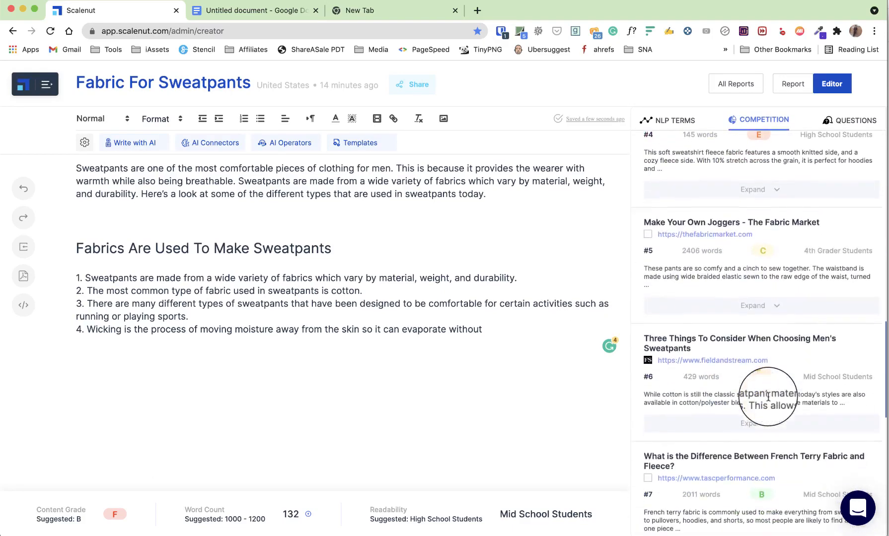
pyautogui.click(754, 425)
pyautogui.scroll(-3, 767, 354)
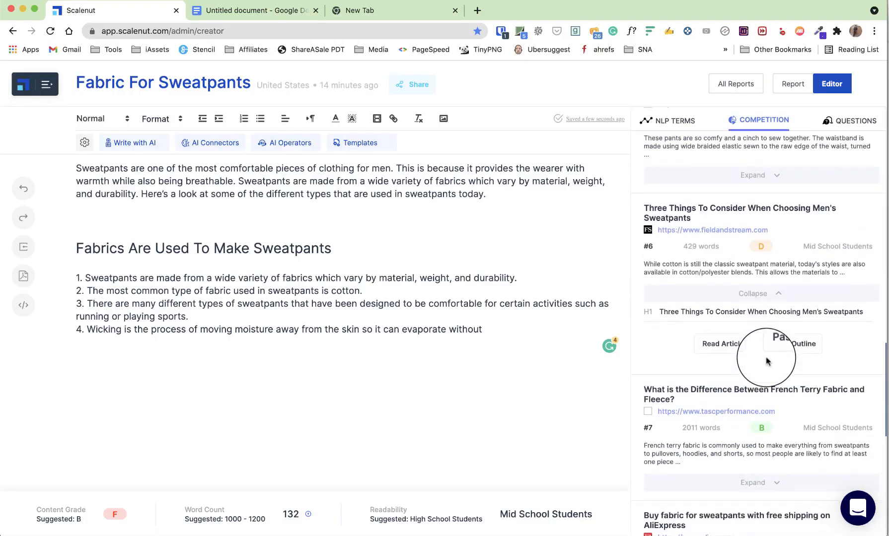
pyautogui.scroll(-3, 775, 352)
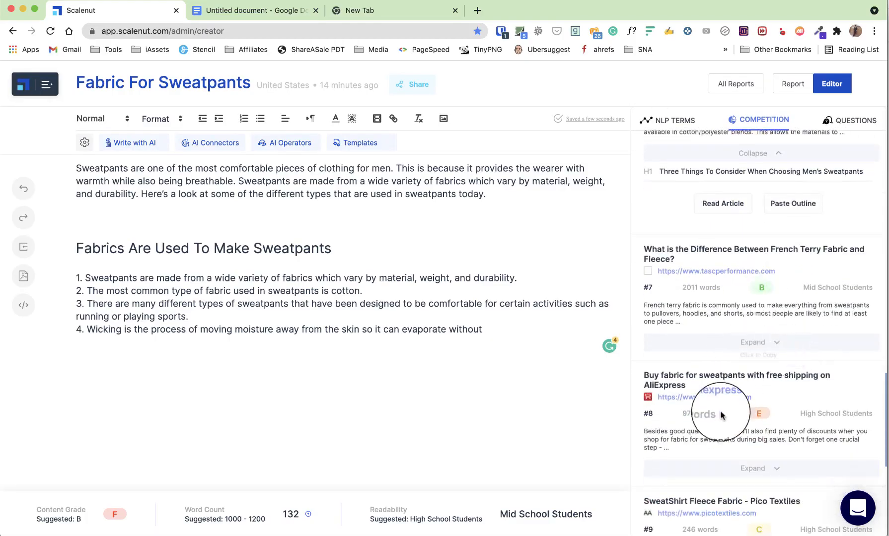
pyautogui.scroll(-5, 728, 422)
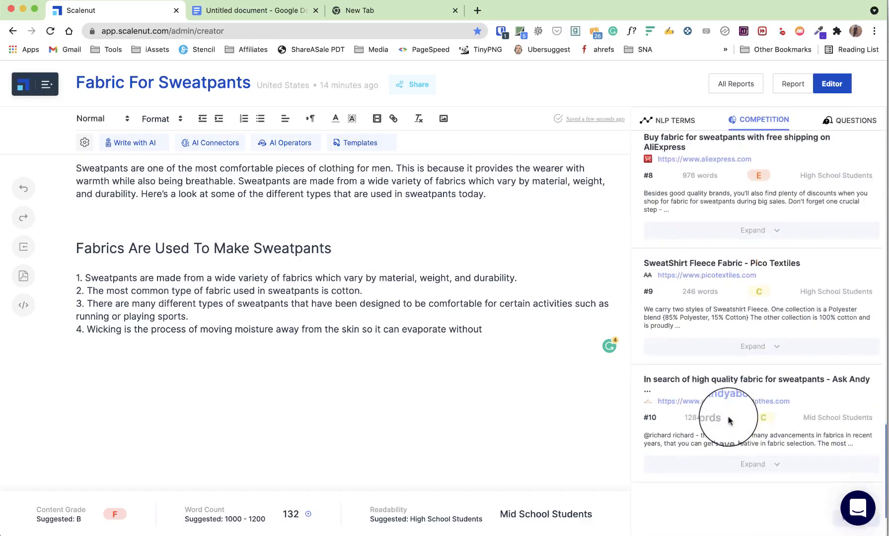
pyautogui.scroll(18, 734, 411)
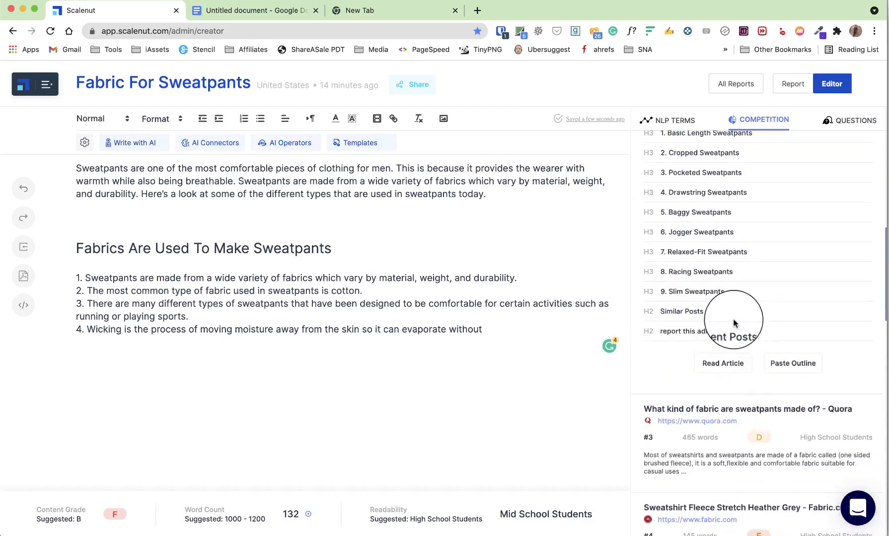
pyautogui.scroll(6, 730, 323)
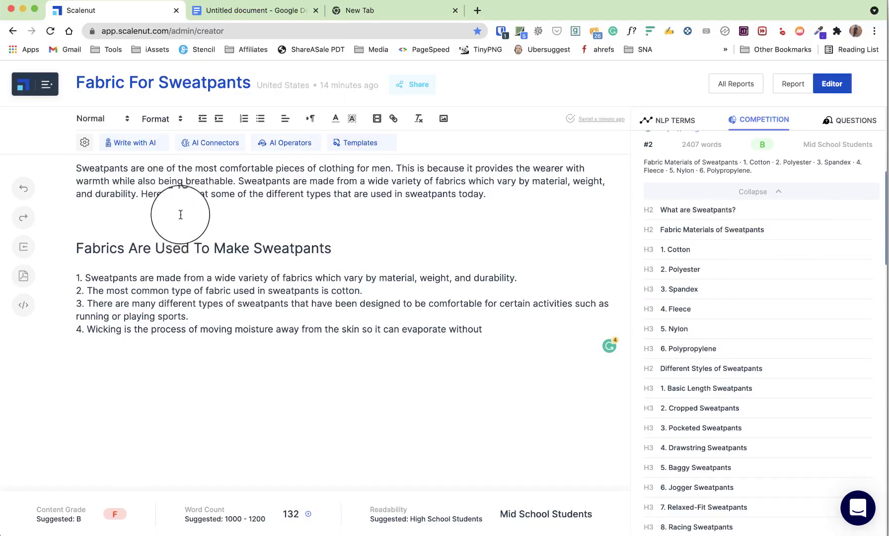
# Step: Add the competitor headings "Fabric Materials of Sweatpants" and "Different Styles of Sweatpants" on separate lines below the introduction
pyautogui.write('Fabric Materials of Sweatpants')
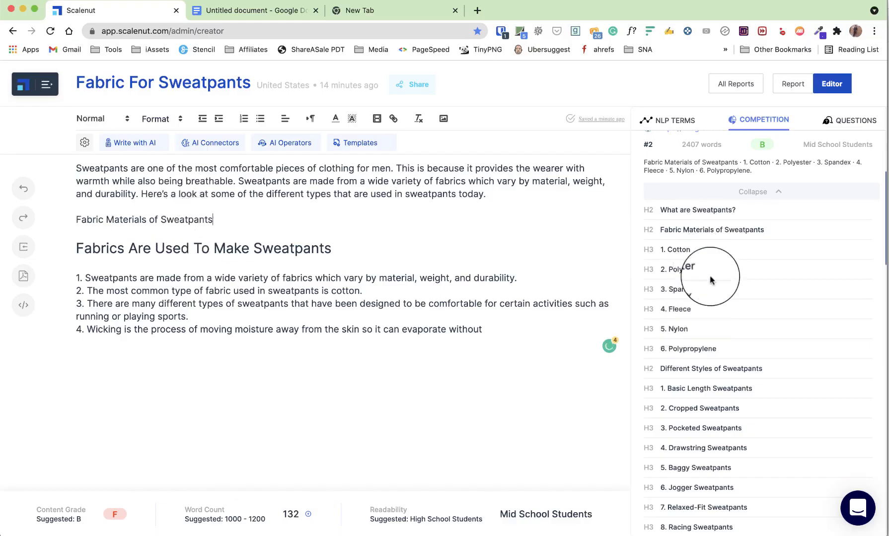
pyautogui.scroll(-1, 730, 295)
pyautogui.scroll(-1, 730, 294)
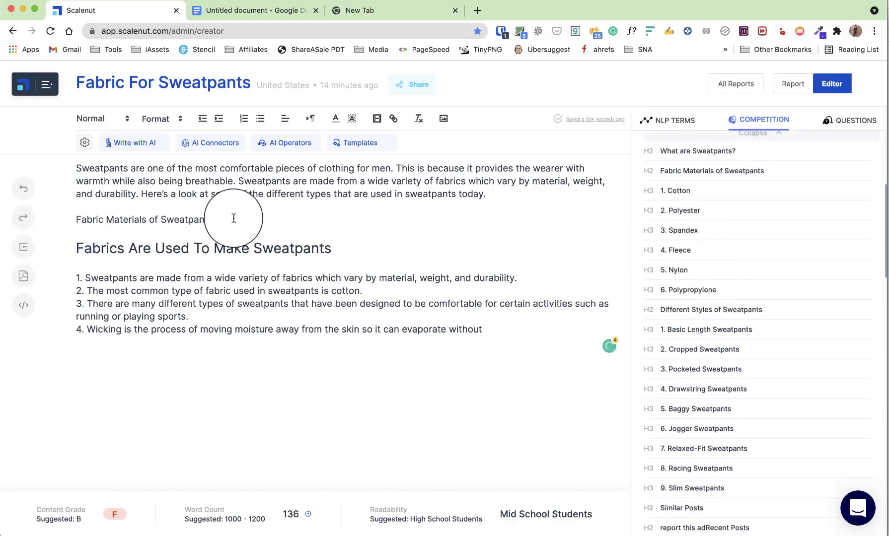
pyautogui.press('Return')
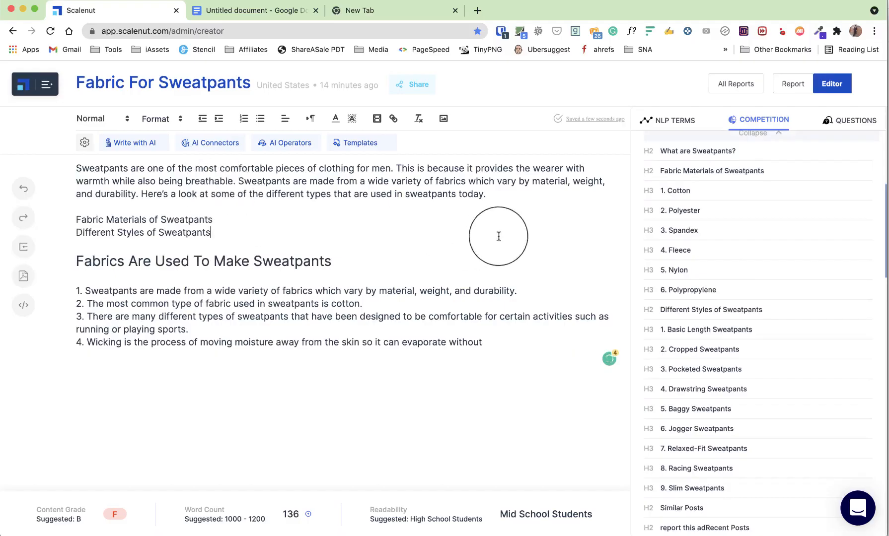
pyautogui.scroll(10, 781, 270)
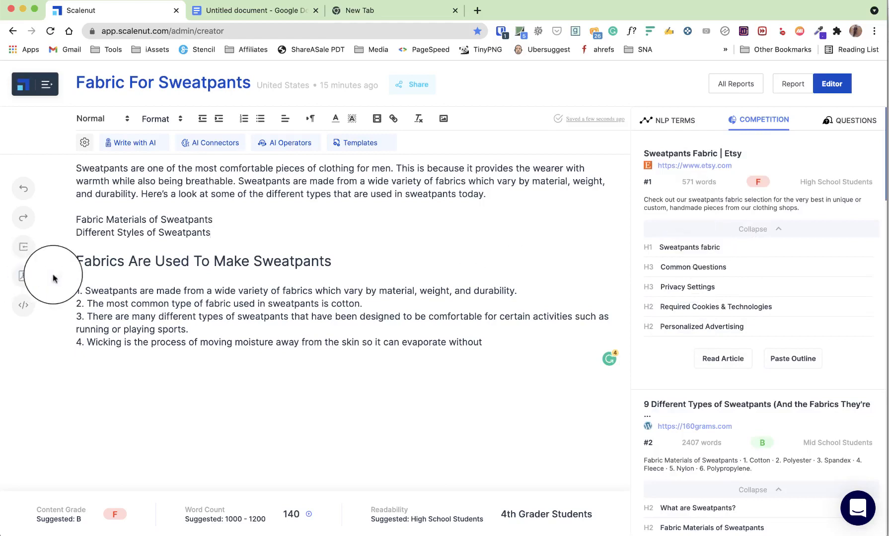
# Step: Change the first added line to "List of Fabric Materials of Sweatpants", make it bold and add a blank line below it
pyautogui.click(219, 219)
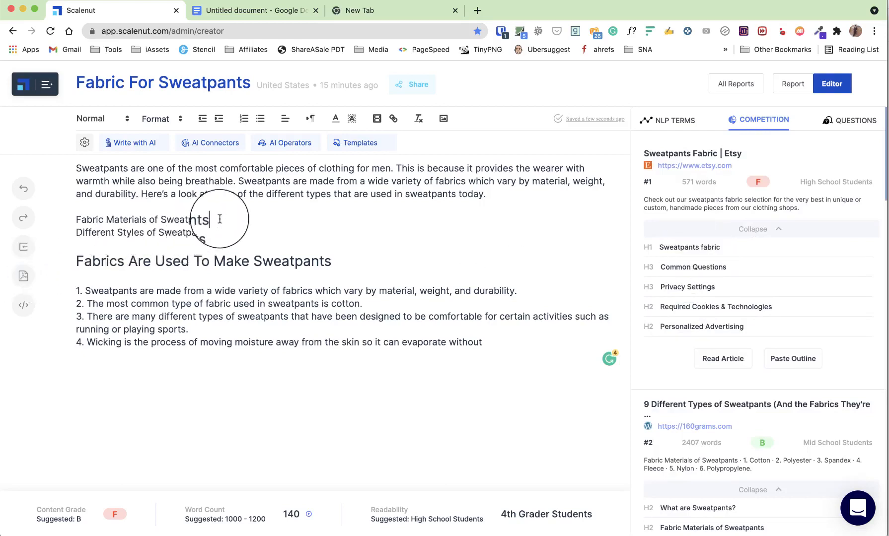
pyautogui.press('Return')
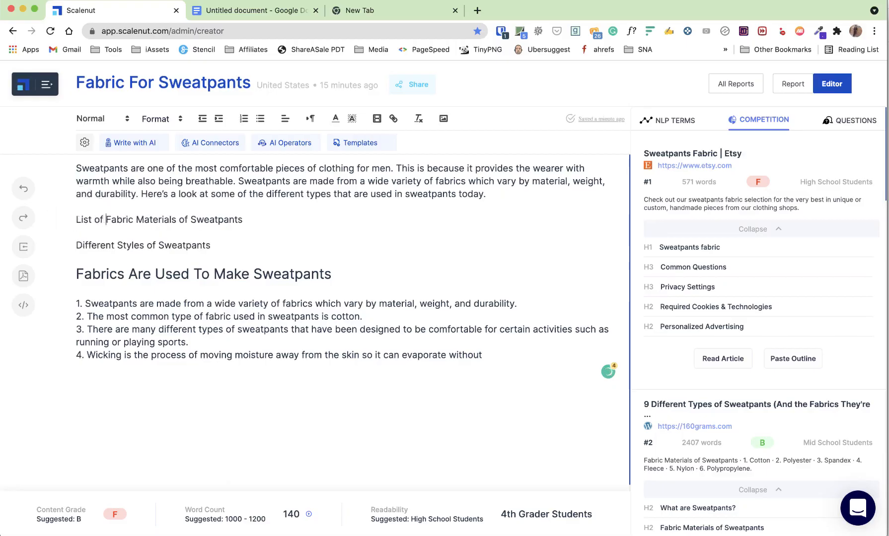
pyautogui.tripleClick(243, 217)
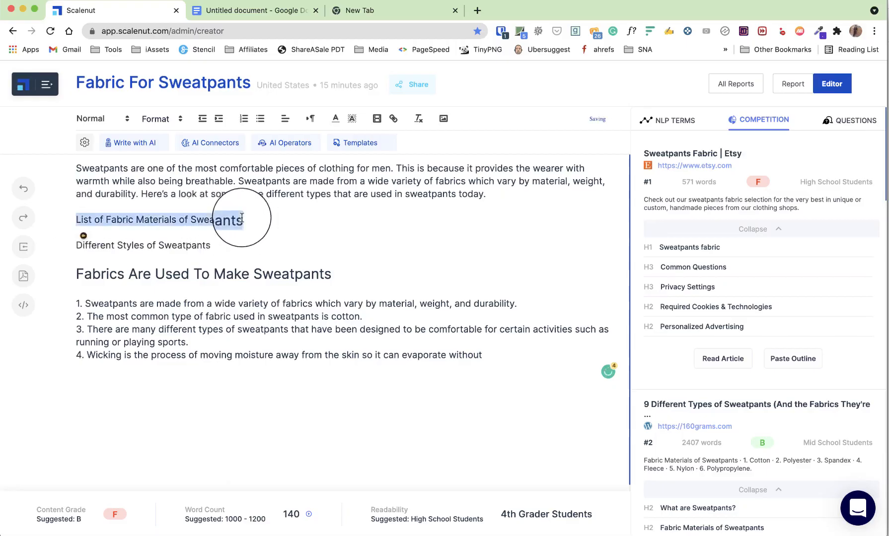
pyautogui.click(104, 247)
# Step: Generate AI-written content on a new line below the bold "List of Fabric Materials of Sweatpants" heading
pyautogui.click(274, 221)
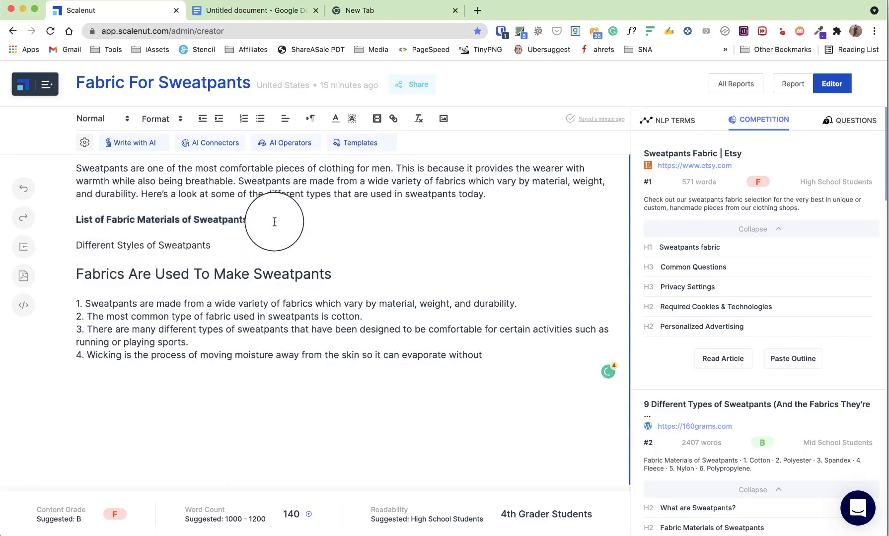
pyautogui.press('Return')
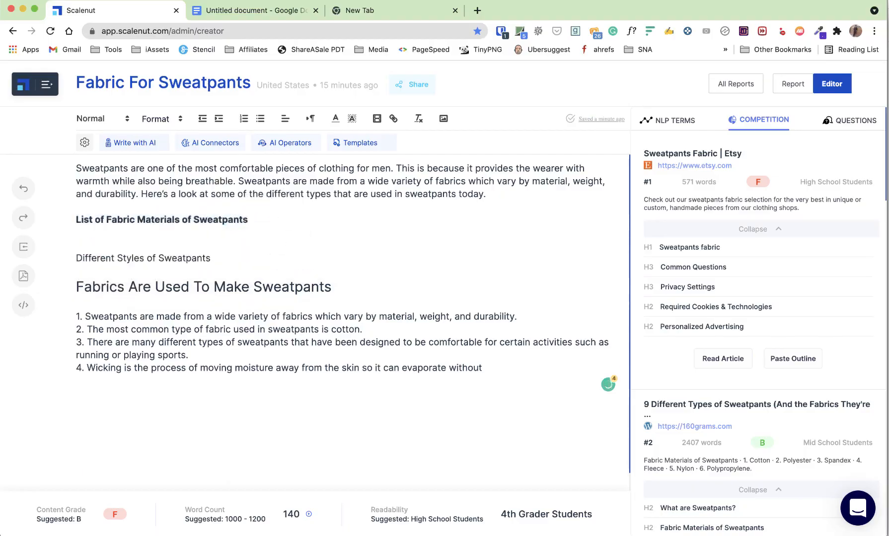
pyautogui.click(141, 142)
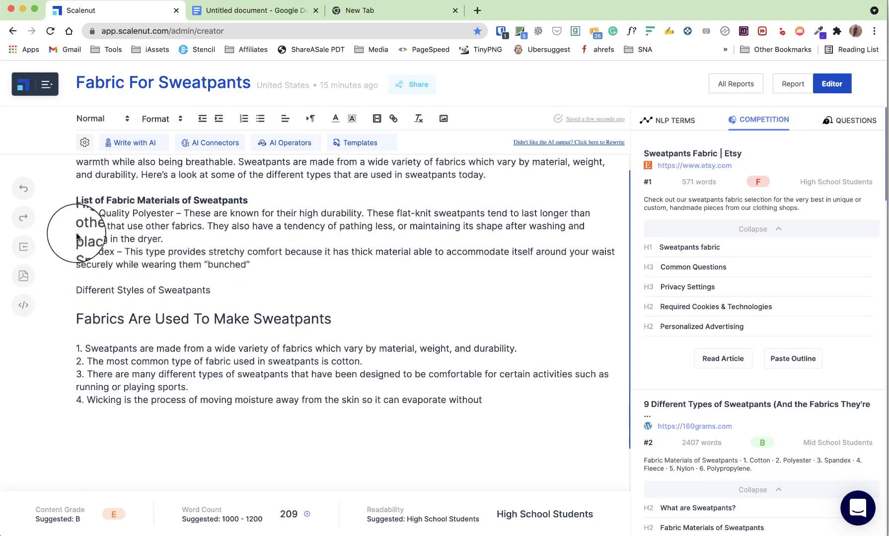
# Step: Turn the High Quality Polyester and Spandex paragraphs into a numbered list and insert a blank line between the heading and the list
pyautogui.click(76, 212)
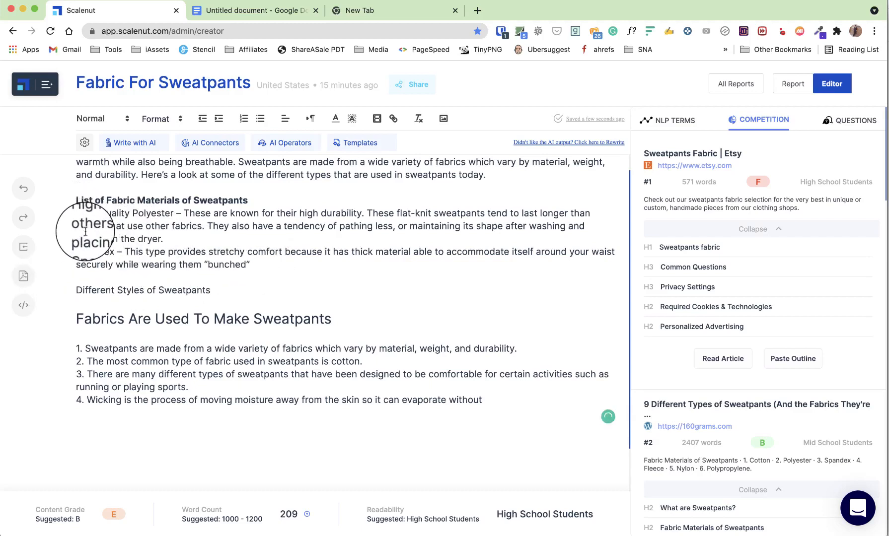
pyautogui.write('1.')
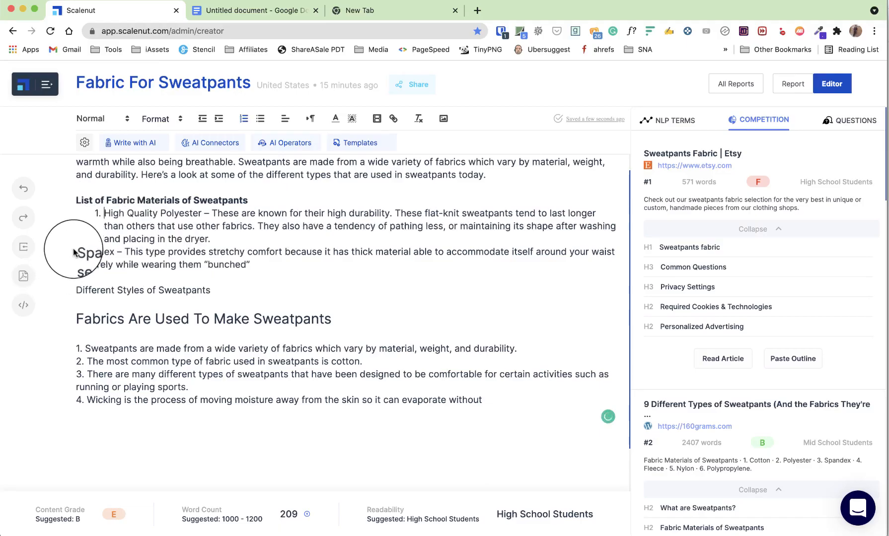
pyautogui.press('BackSpace')
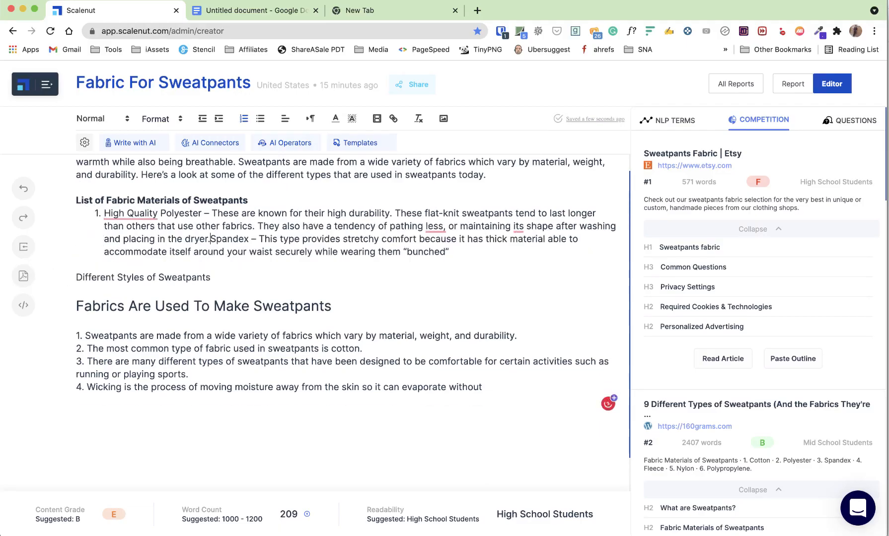
pyautogui.press('Return')
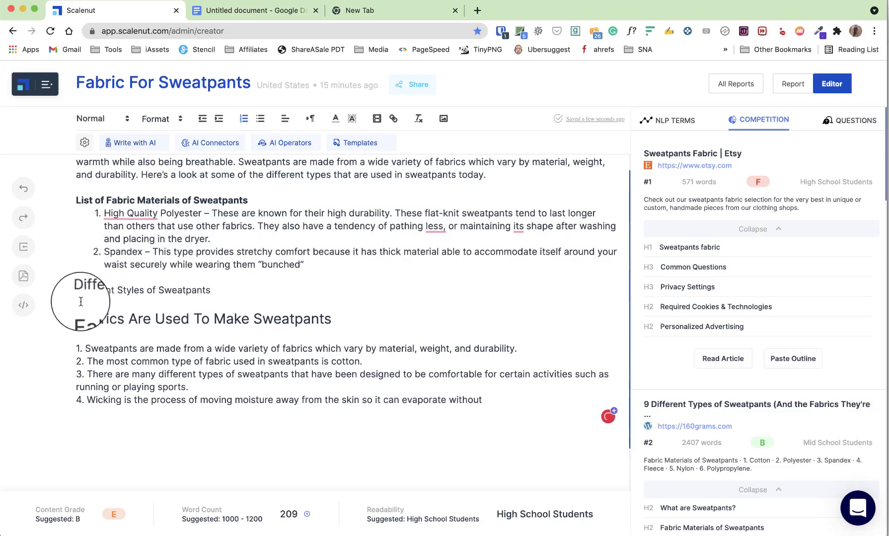
pyautogui.click(252, 201)
pyautogui.press('Return')
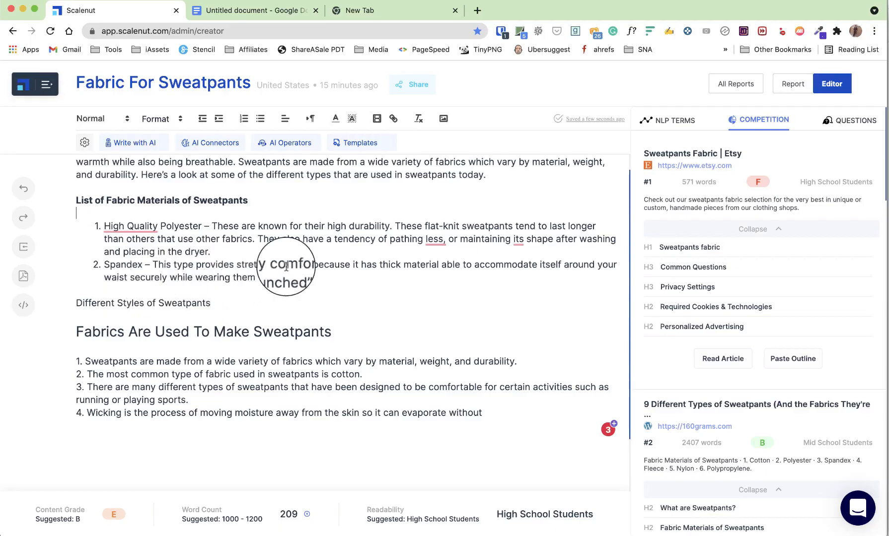
# Step: Extend the fabric materials list with three rounds of AI writing from the end of the Spandex item, then review the list
pyautogui.moveTo(311, 278); pyautogui.dragTo(194, 277)
pyautogui.click(320, 284)
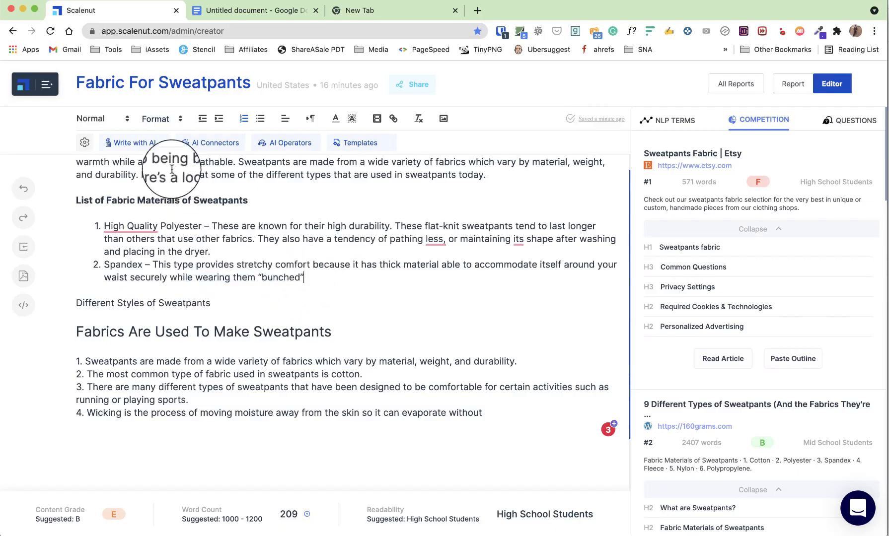
pyautogui.click(129, 142)
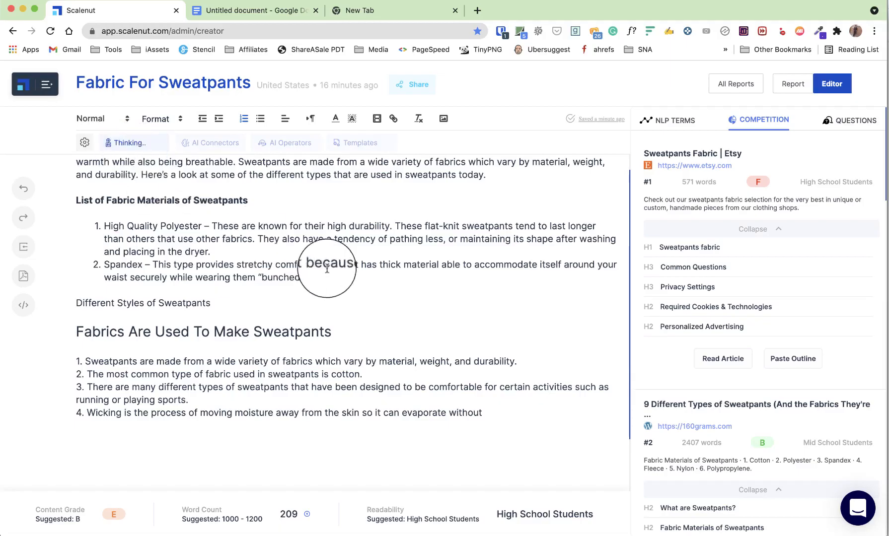
pyautogui.scroll(-2, 319, 279)
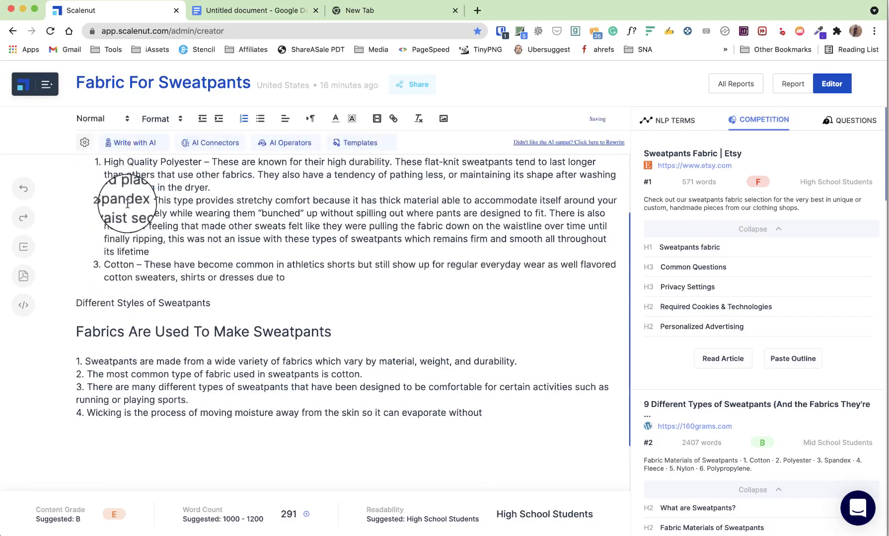
pyautogui.click(132, 142)
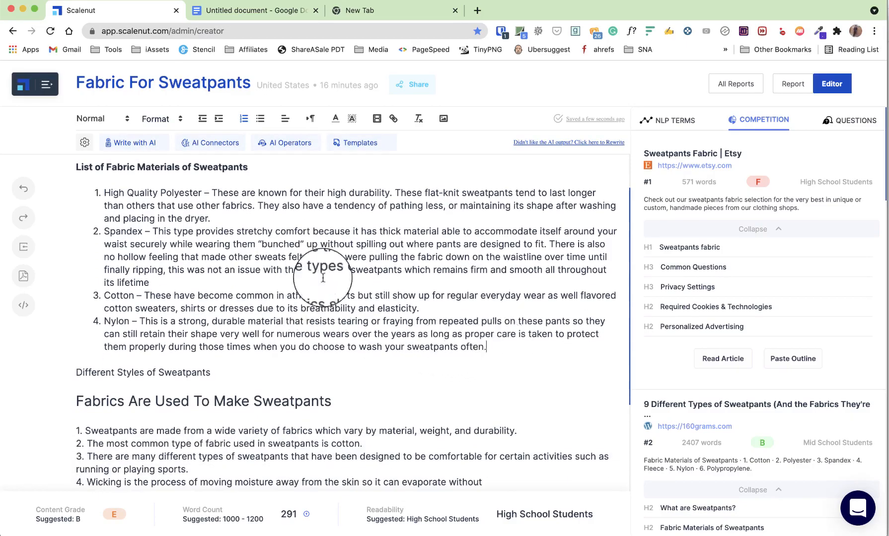
pyautogui.click(131, 143)
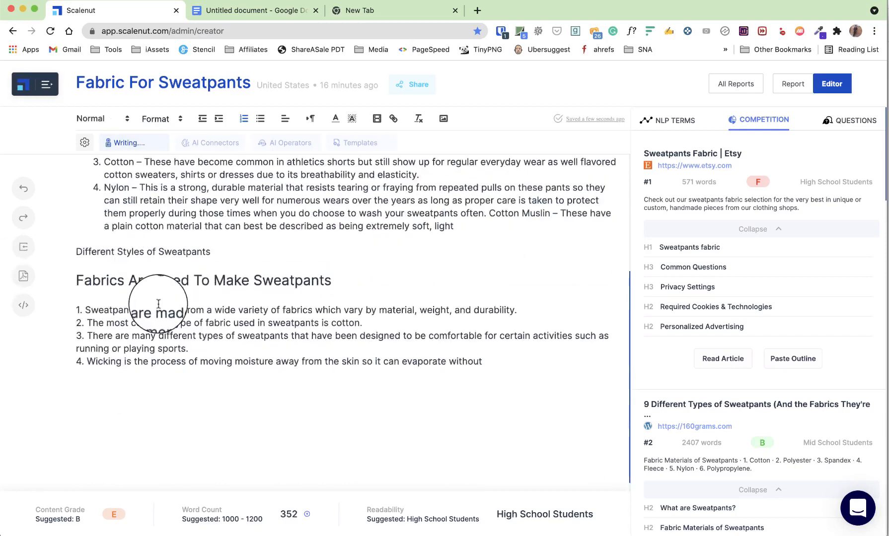
pyautogui.scroll(2, 158, 302)
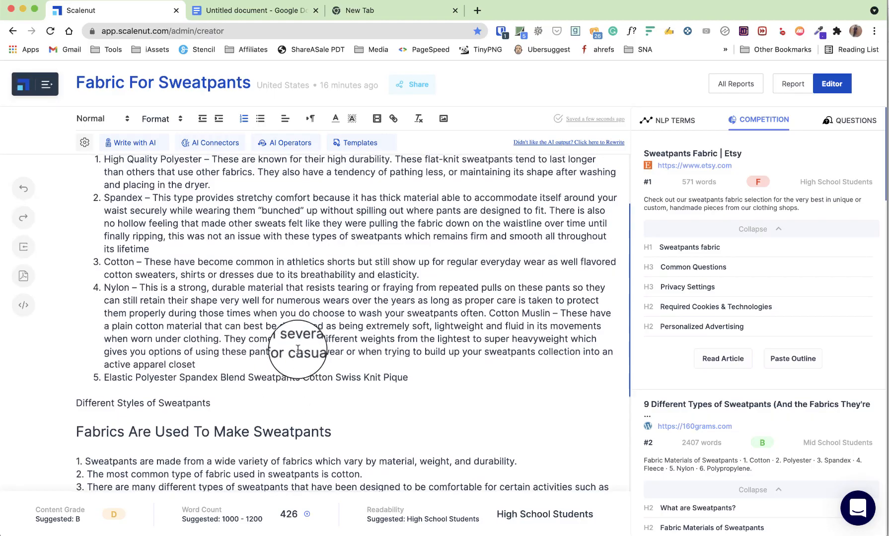
pyautogui.scroll(1, 293, 342)
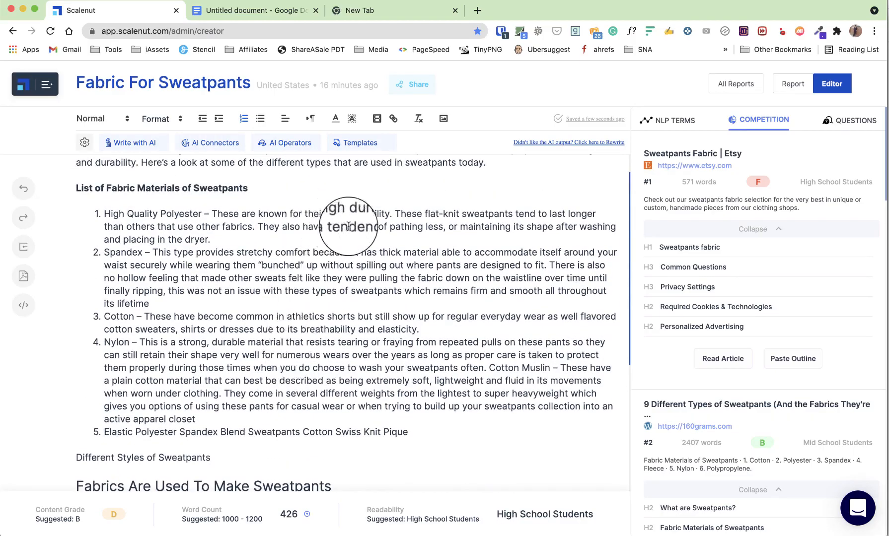
# Step: Extend the fabric materials list with one round of AI writing from the end of the Spandex item
pyautogui.scroll(-1, 355, 234)
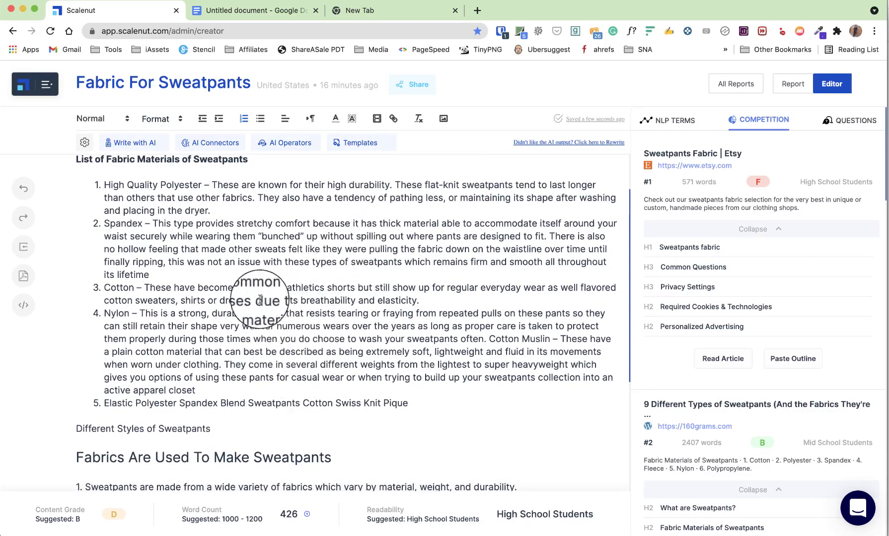
pyautogui.click(156, 272)
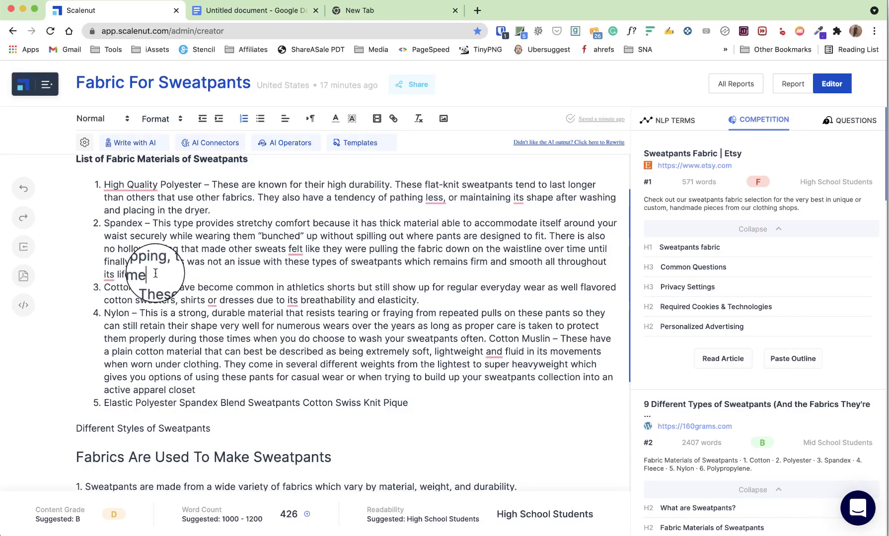
pyautogui.click(131, 143)
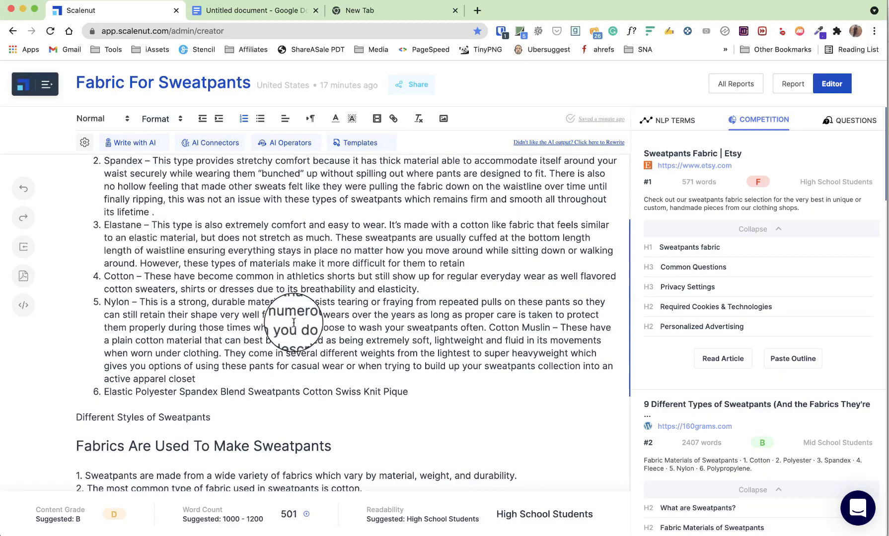
pyautogui.scroll(1, 294, 325)
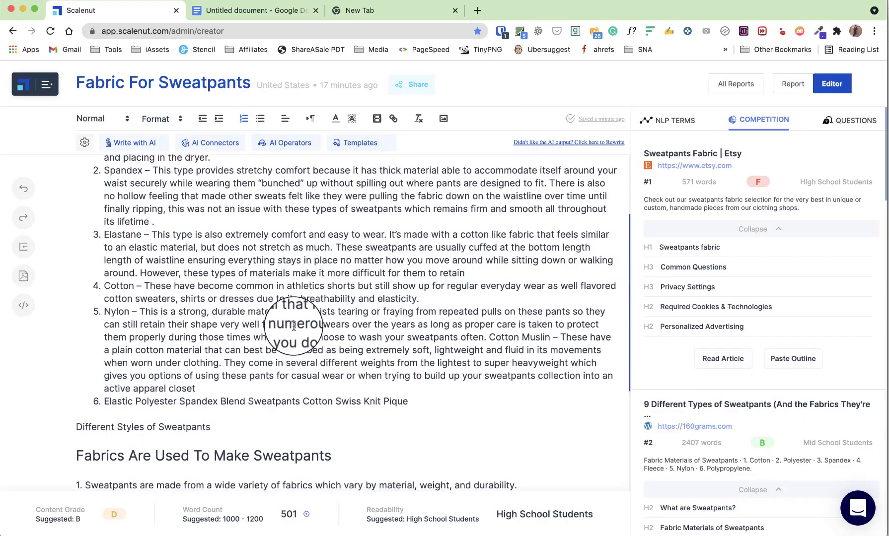
pyautogui.scroll(-2, 294, 325)
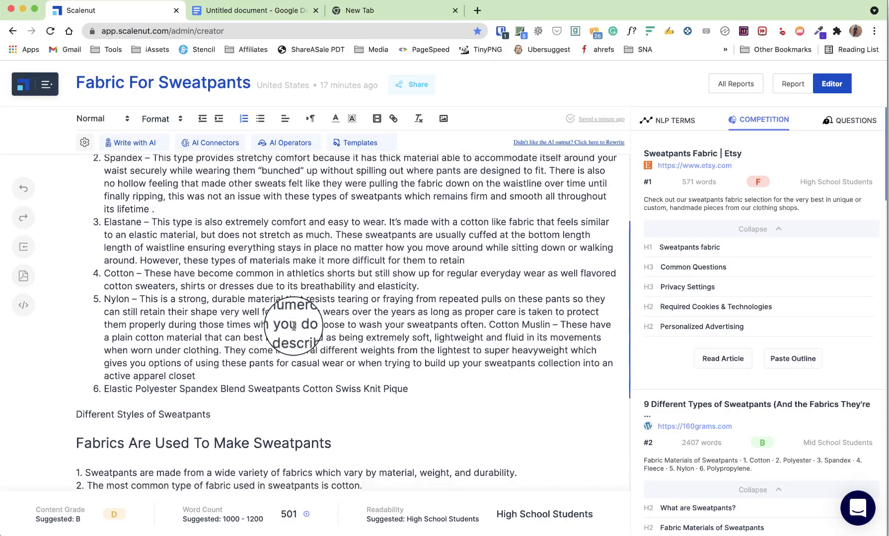
# Step: Continue the Nylon item with one round of AI writing from its unfinished last sentence
pyautogui.scroll(-1, 294, 326)
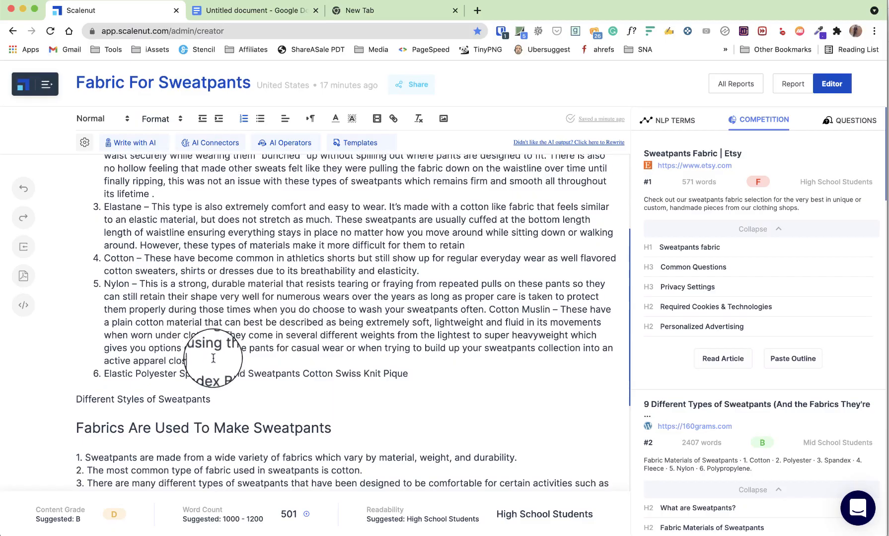
pyautogui.click(135, 142)
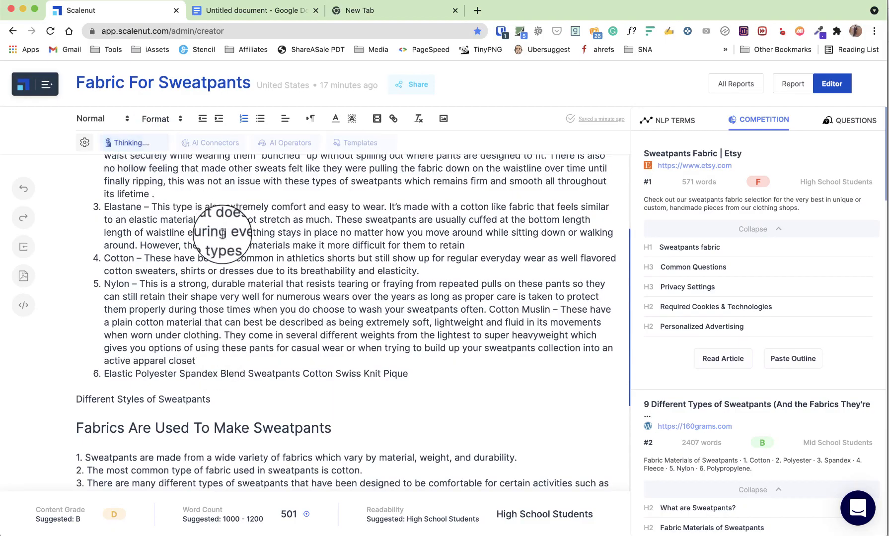
pyautogui.scroll(-3, 223, 235)
pyautogui.scroll(2, 286, 309)
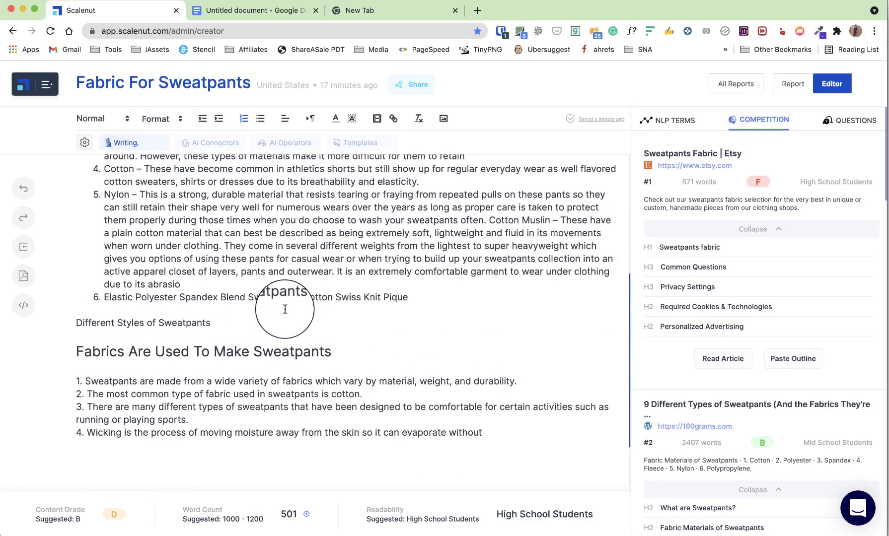
pyautogui.scroll(3, 285, 308)
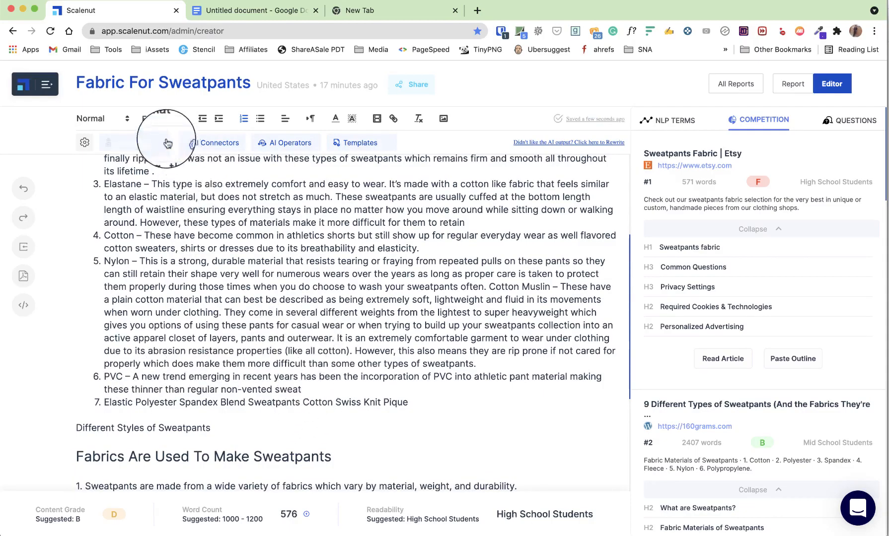
# Step: Extend the fabric list with two rounds of AI writing from the end of the PVC item
pyautogui.click(149, 143)
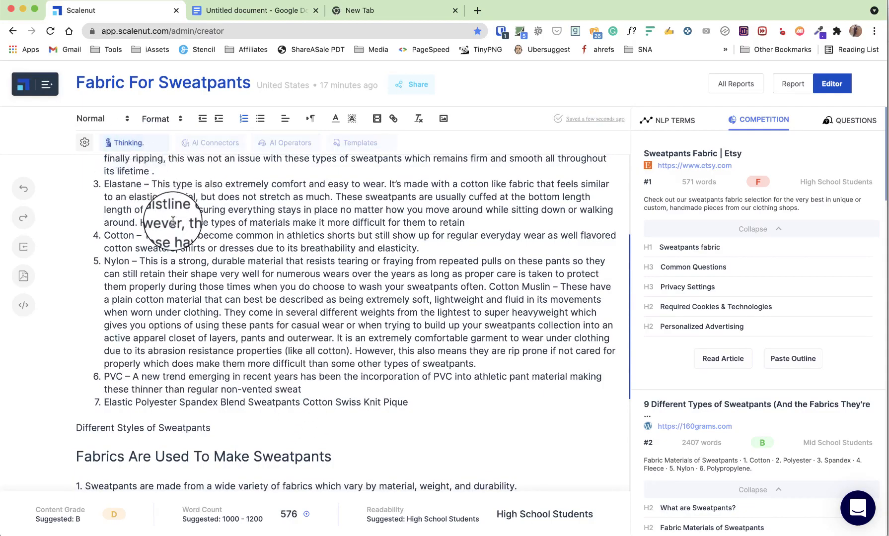
pyautogui.scroll(-4, 173, 221)
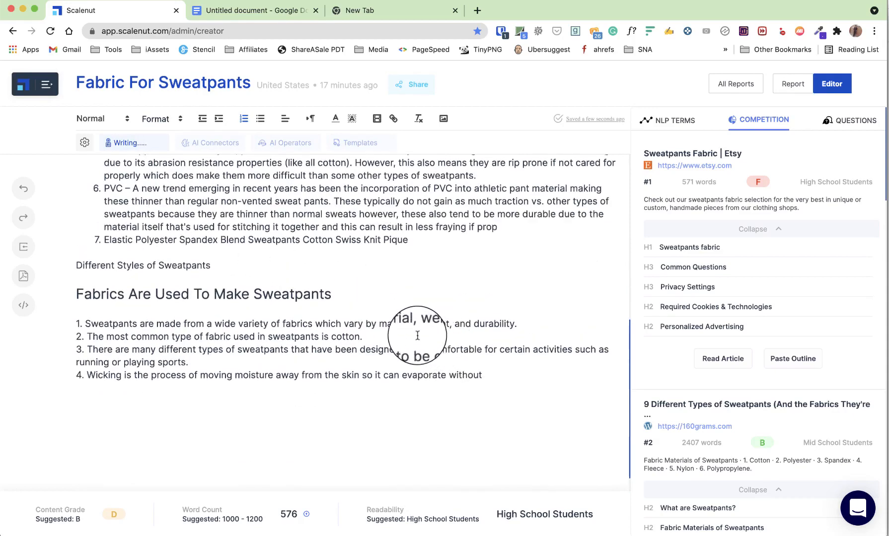
pyautogui.scroll(4, 420, 338)
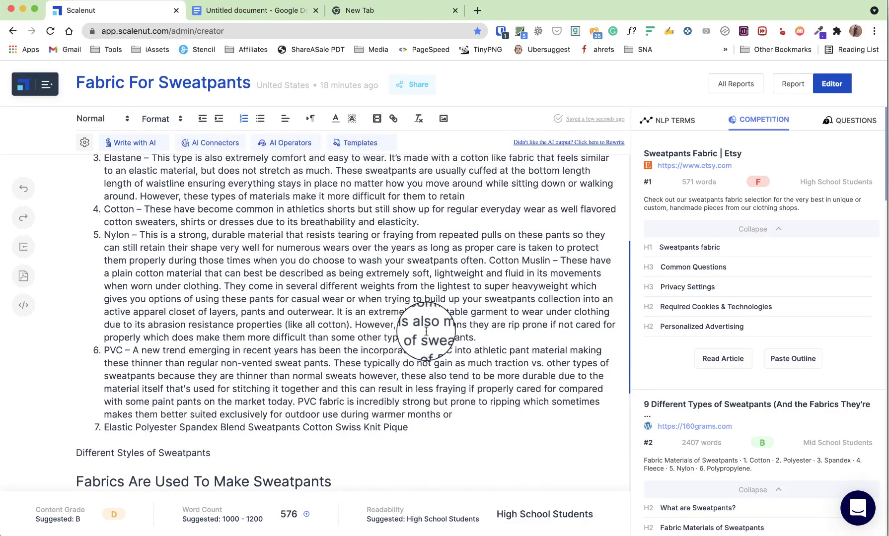
pyautogui.click(465, 410)
pyautogui.click(149, 141)
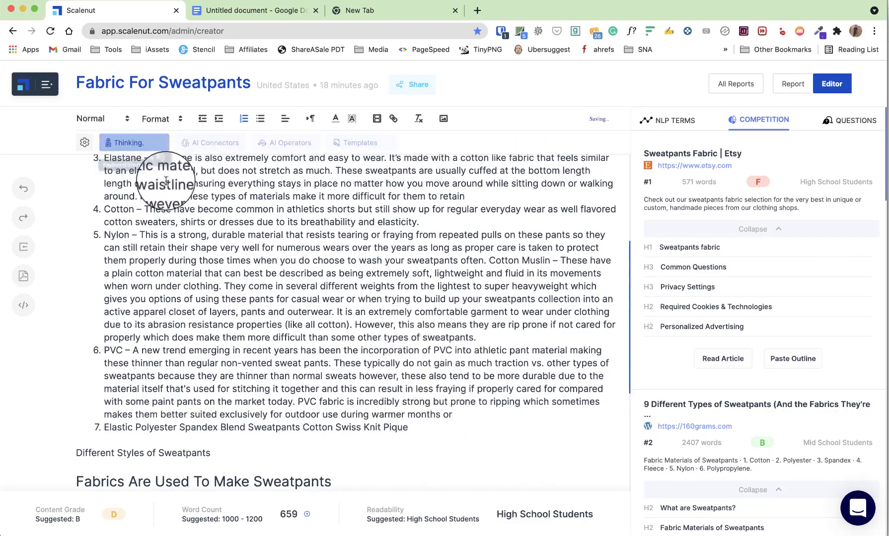
pyautogui.scroll(-5, 578, 457)
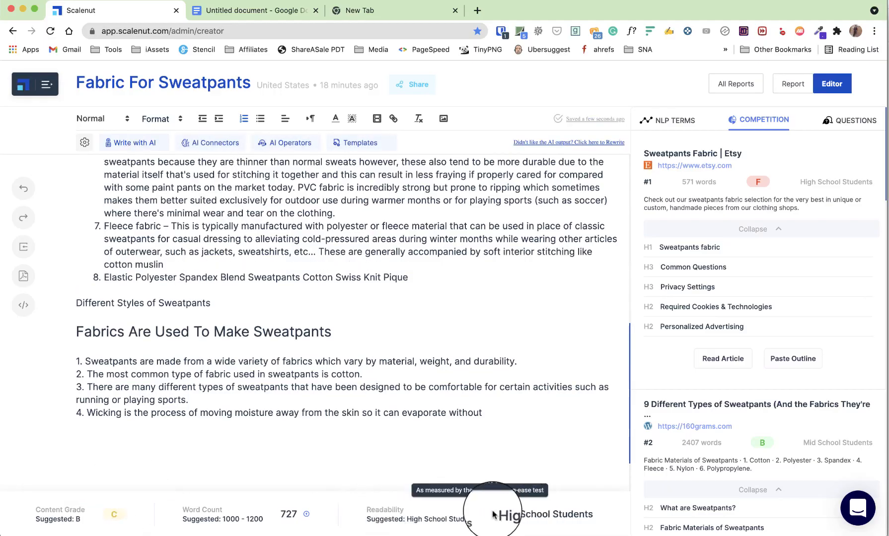
pyautogui.scroll(4, 324, 429)
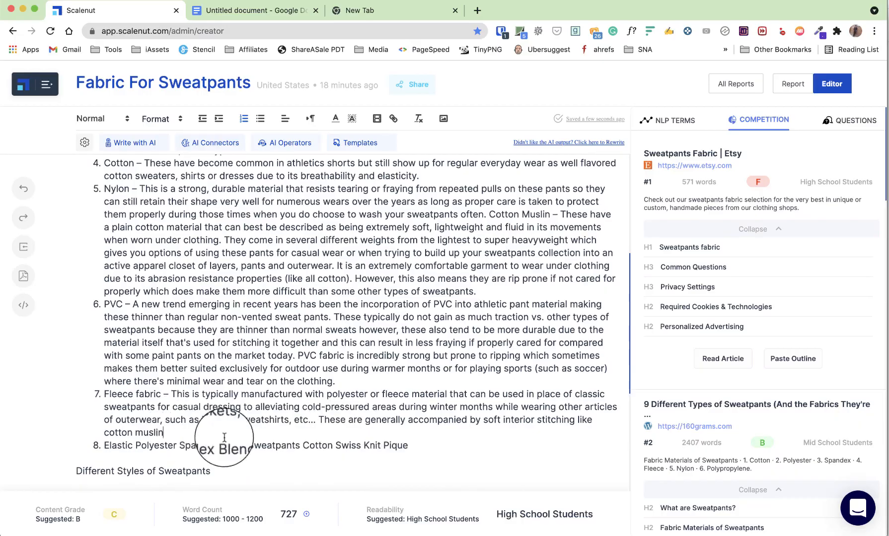
# Step: Continue the list with AI writing from the end of the Fleece fabric item and again from the Non-conductive fabrics item
pyautogui.click(133, 143)
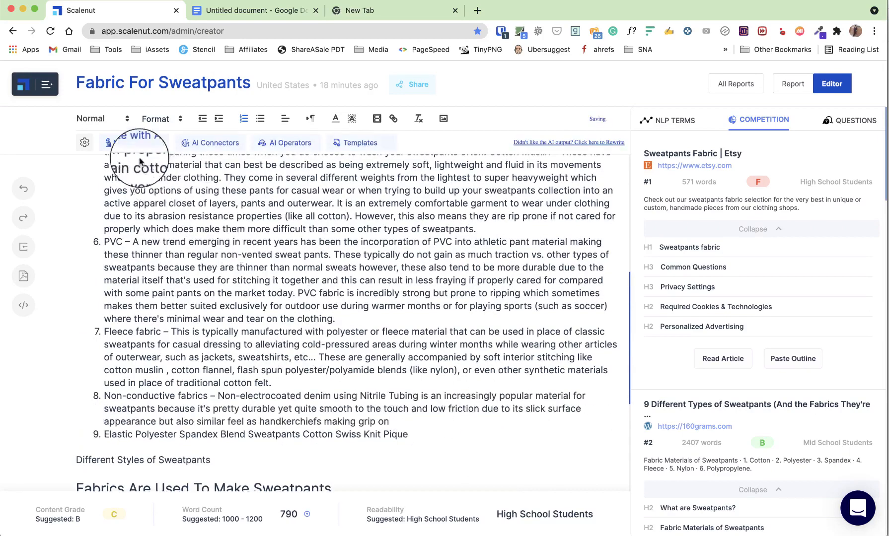
pyautogui.click(131, 143)
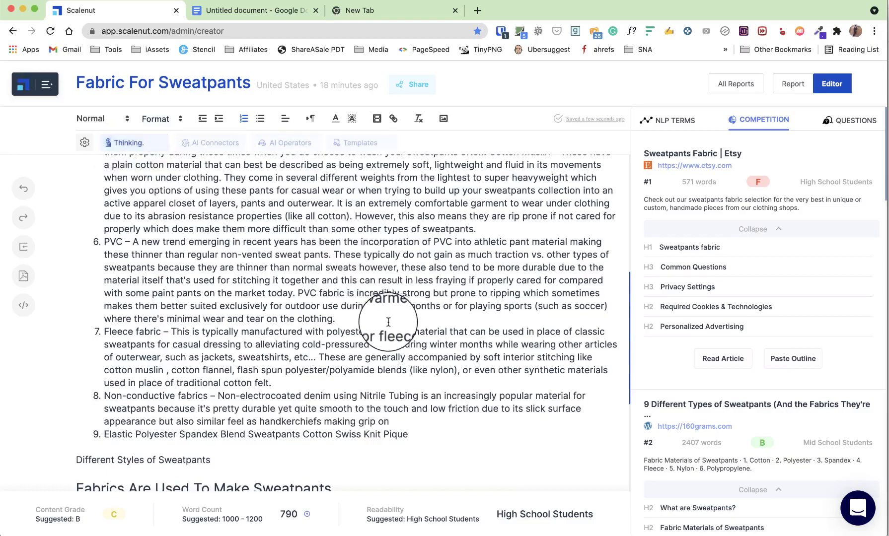
pyautogui.scroll(-5, 388, 323)
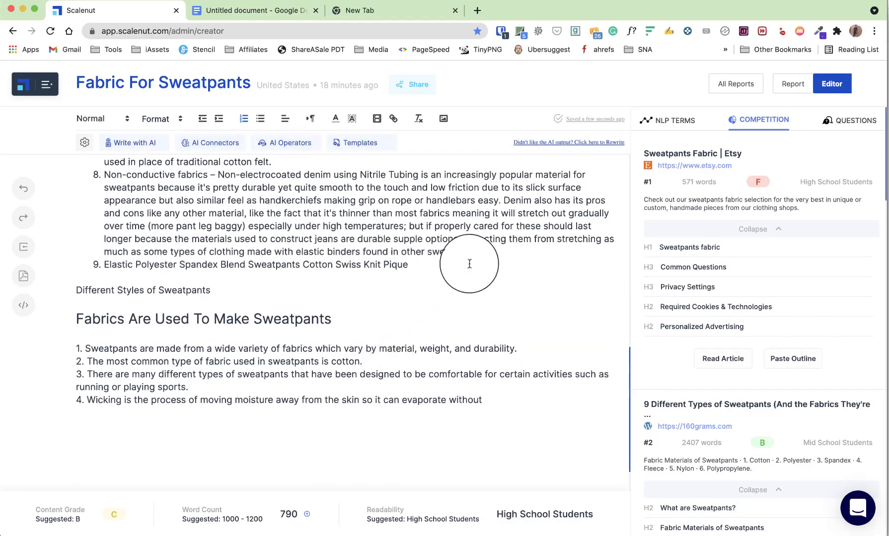
# Step: Complete the unfinished last sentence of the Non-conductive fabrics item with another round of AI writing
pyautogui.click(132, 142)
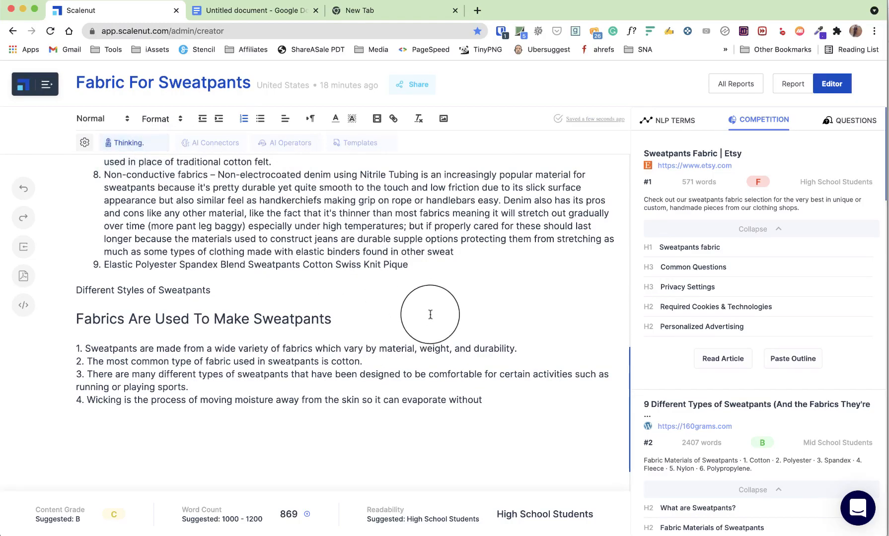
pyautogui.scroll(2, 430, 314)
pyautogui.scroll(2, 430, 315)
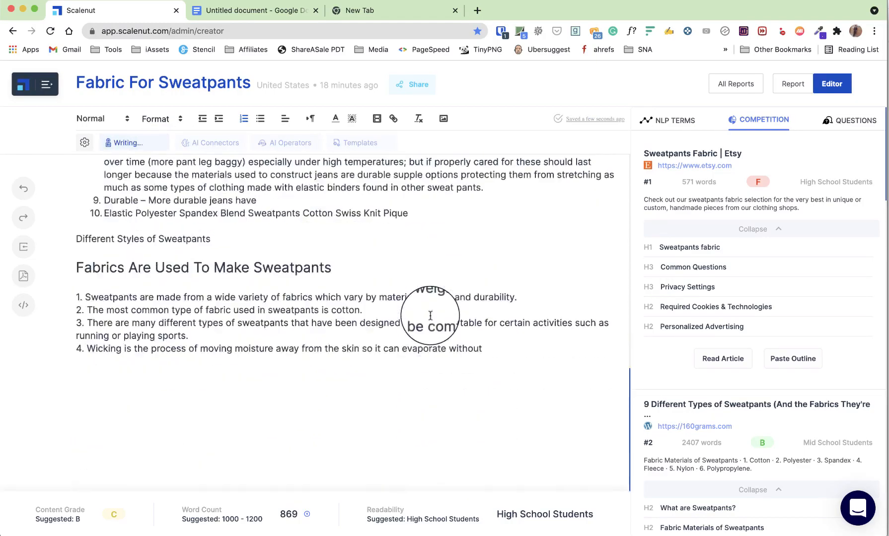
pyautogui.scroll(1, 430, 316)
pyautogui.scroll(4, 430, 315)
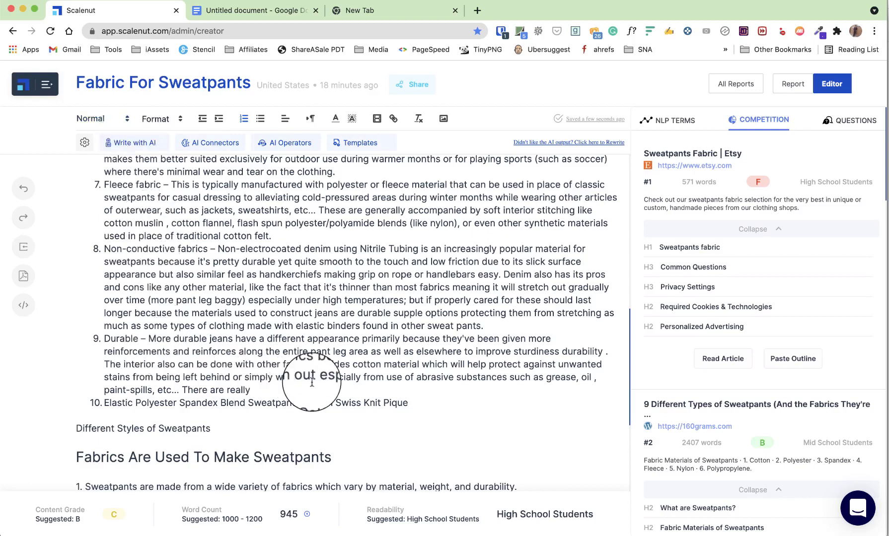
# Step: Delete the whole Durable item about jeans from the numbered fabric list
pyautogui.moveTo(264, 391); pyautogui.dragTo(69, 339)
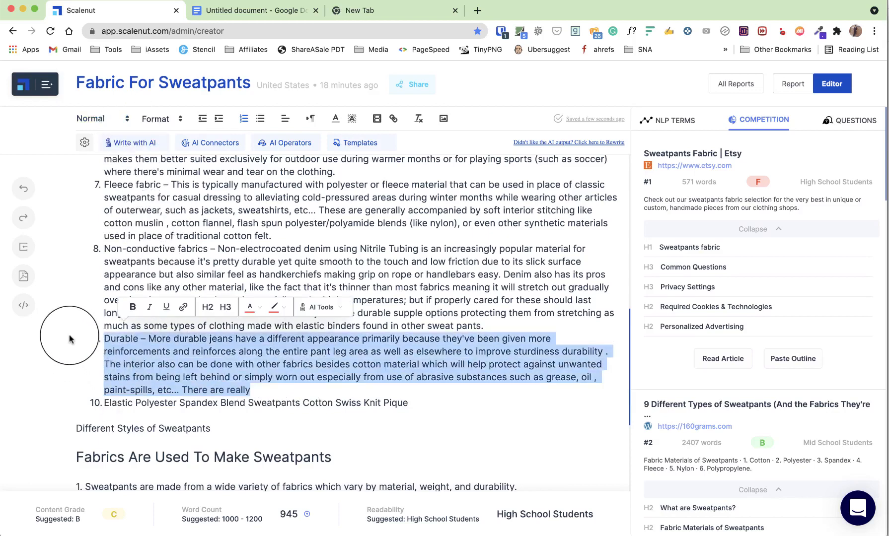
pyautogui.press('BackSpace')
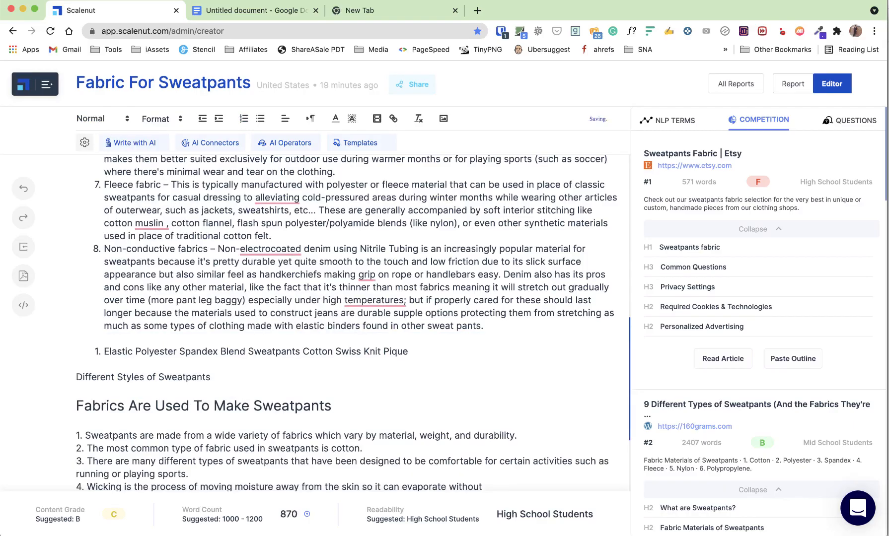
# Step: Review the numbered fabric materials list and compare it with the fabric headings in the 160grams.com competitor outline
pyautogui.scroll(1, 195, 359)
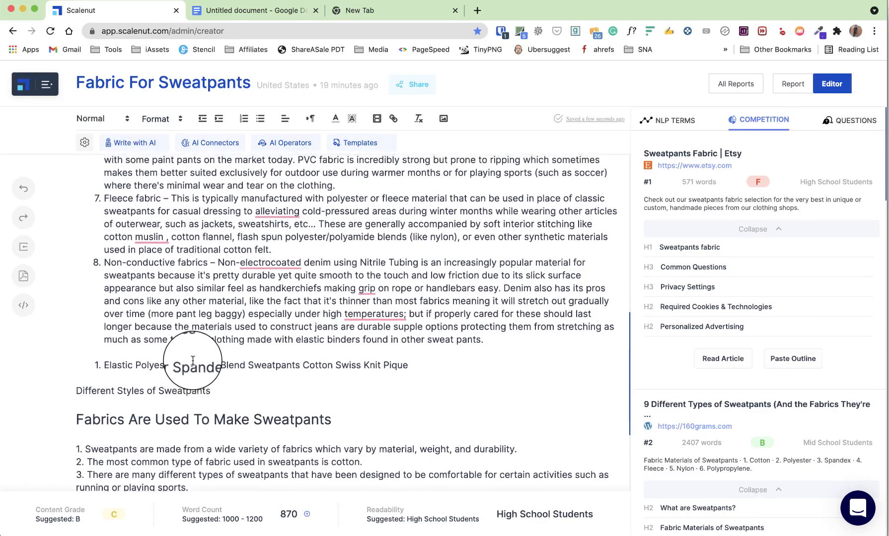
pyautogui.scroll(1, 192, 361)
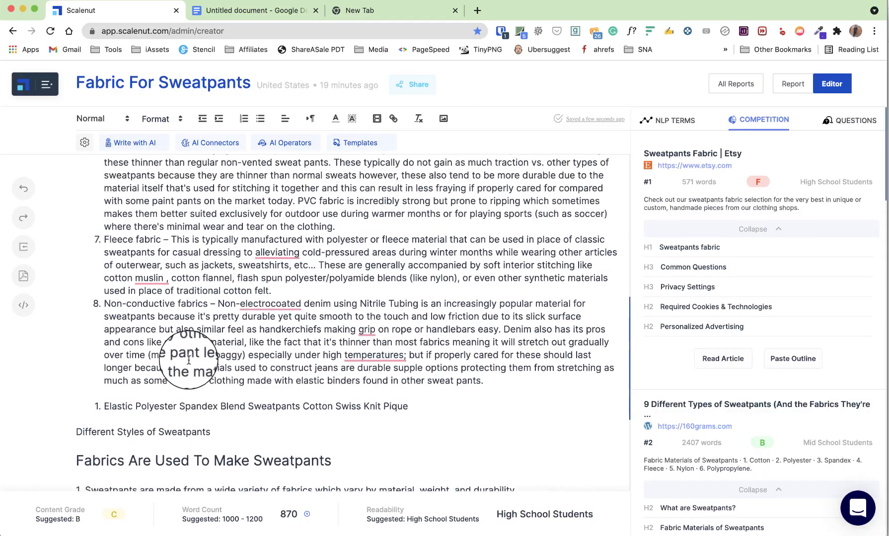
pyautogui.scroll(1, 180, 358)
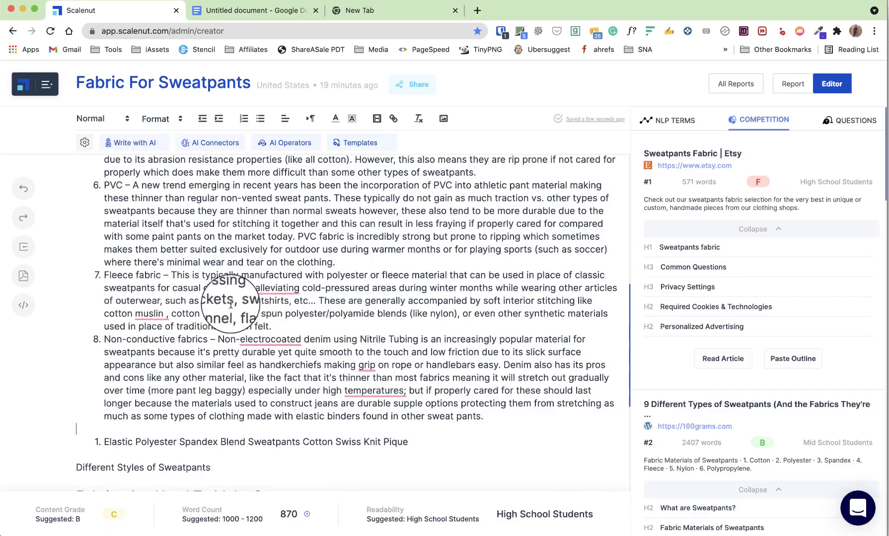
pyautogui.moveTo(201, 314); pyautogui.dragTo(131, 316)
pyautogui.click(131, 316)
pyautogui.scroll(1, 378, 310)
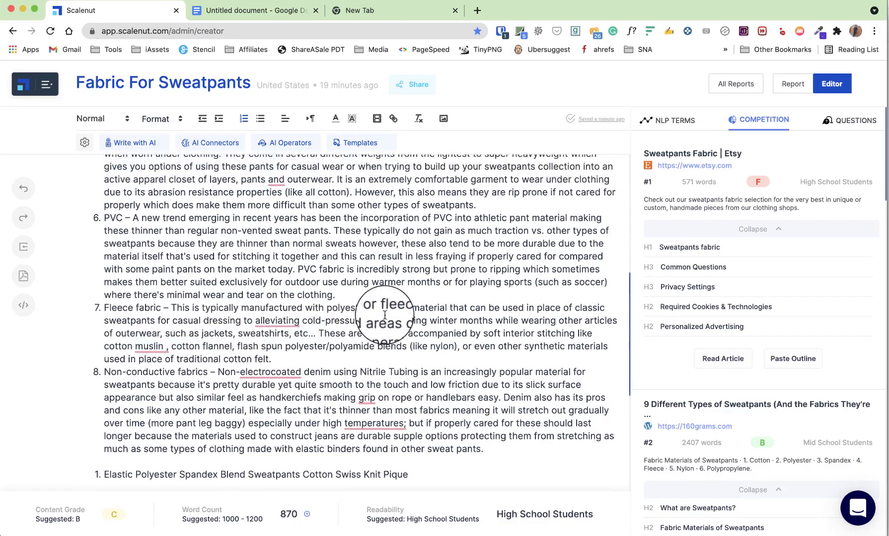
pyautogui.scroll(1, 251, 260)
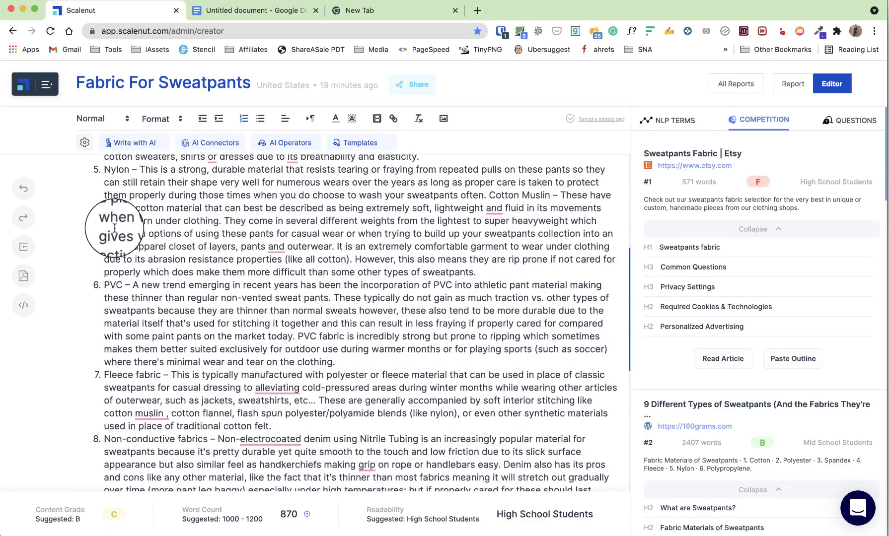
pyautogui.scroll(1, 129, 238)
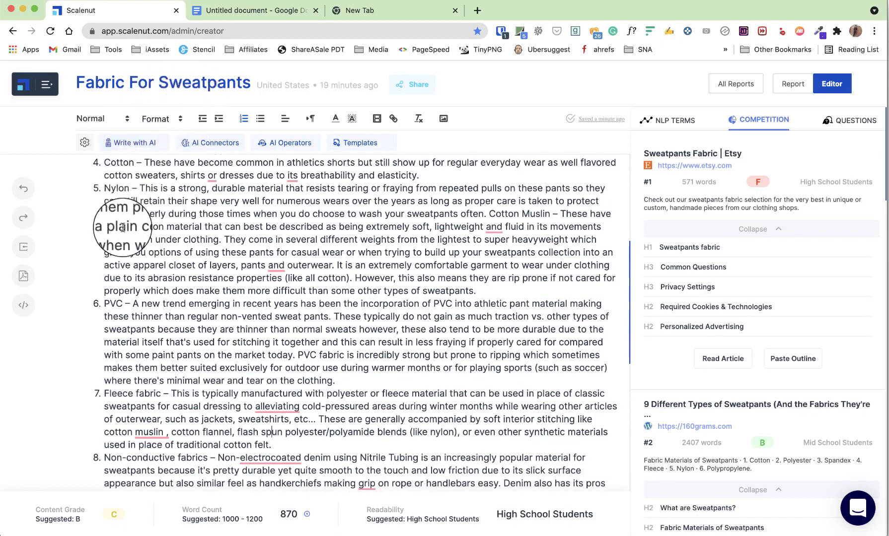
pyautogui.scroll(-3, 165, 394)
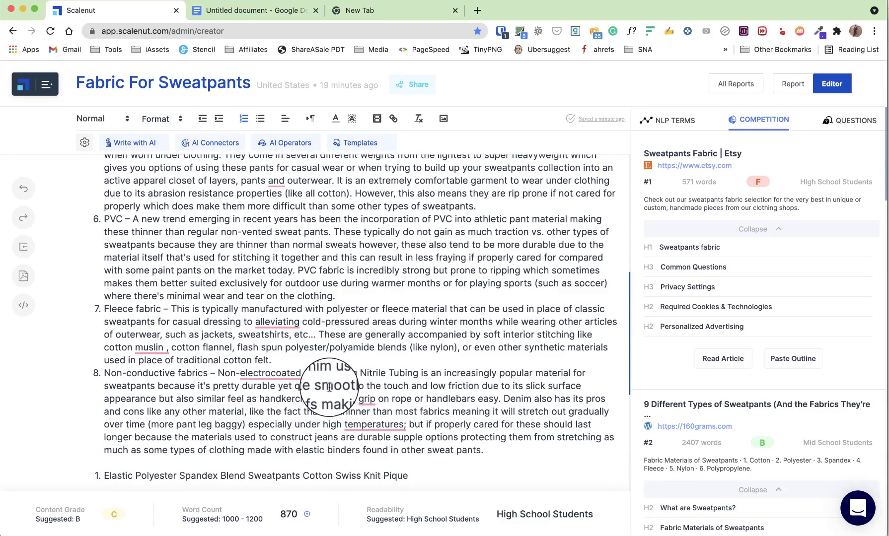
pyautogui.scroll(-1, 331, 381)
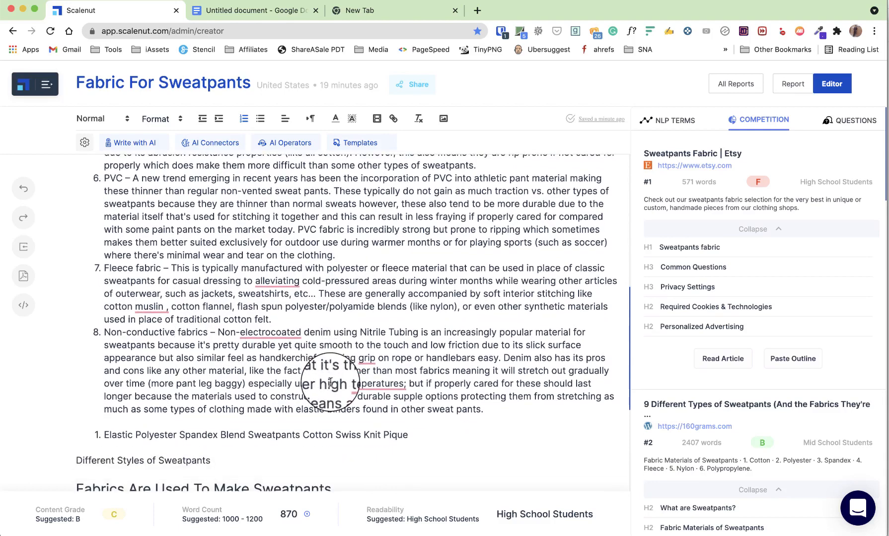
pyautogui.scroll(-5, 768, 388)
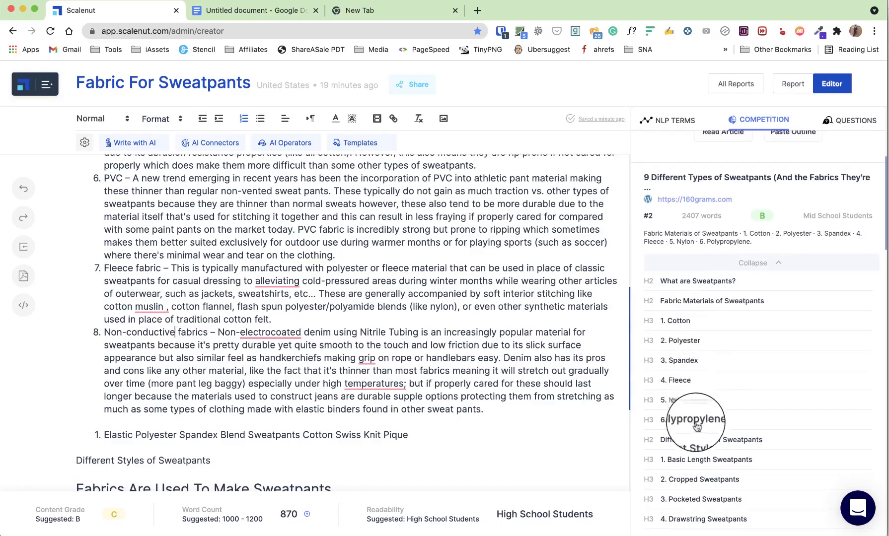
pyautogui.scroll(3, 238, 346)
pyautogui.scroll(3, 239, 346)
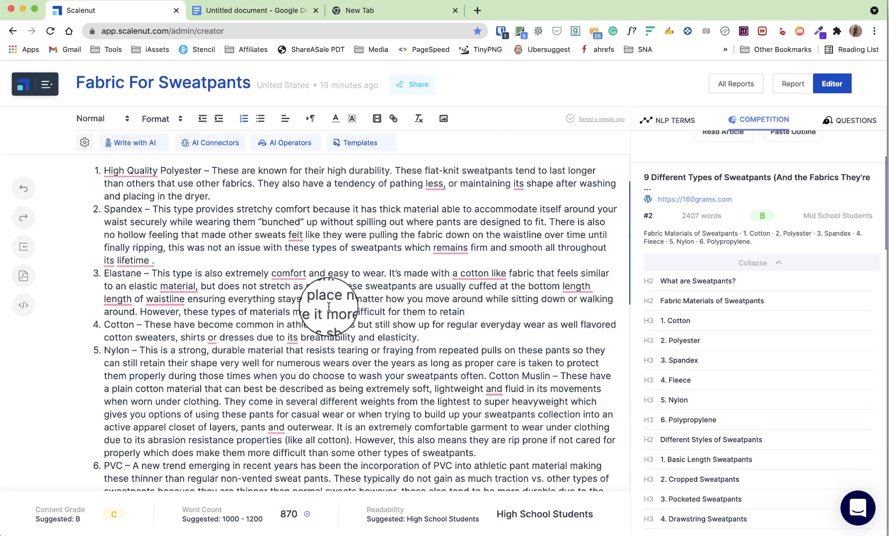
pyautogui.scroll(-5, 331, 313)
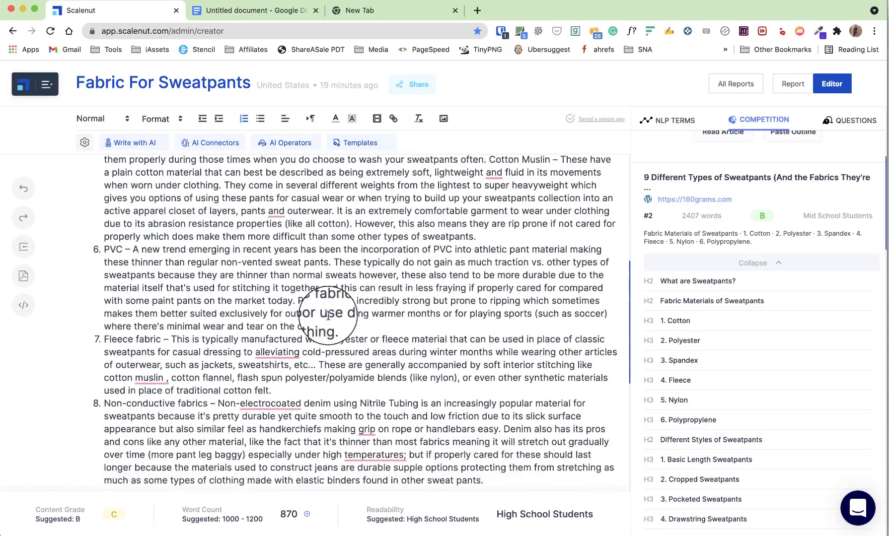
pyautogui.scroll(-2, 328, 316)
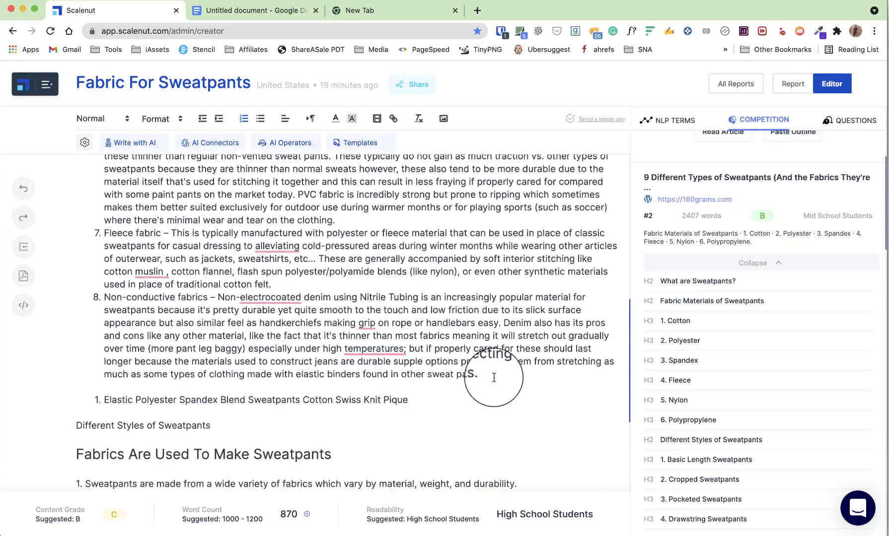
# Step: Delete the leftover list item "Elastic Polyester Spandex Blend Sweatpants Cotton Swiss Knit Pique" and its empty list number below the fabric list
pyautogui.moveTo(511, 375); pyautogui.dragTo(123, 297)
pyautogui.click(463, 363)
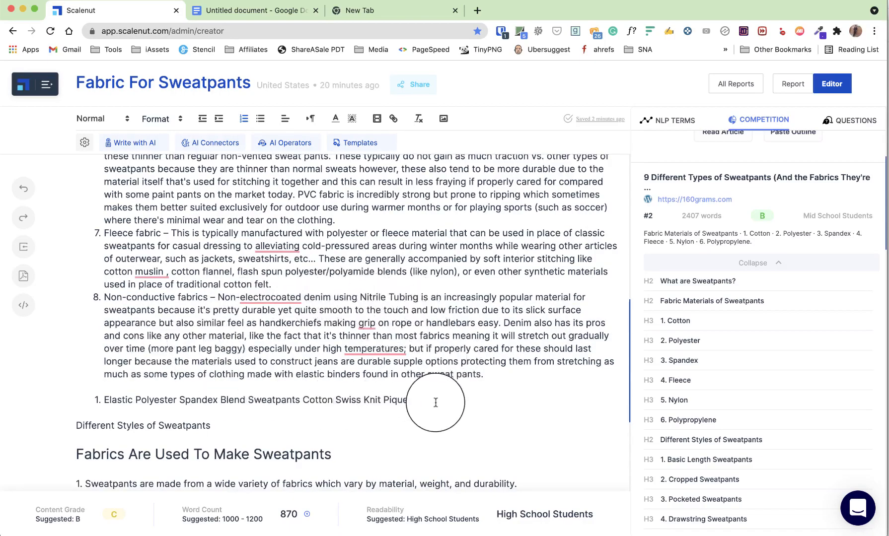
pyautogui.moveTo(452, 400); pyautogui.dragTo(4, 406)
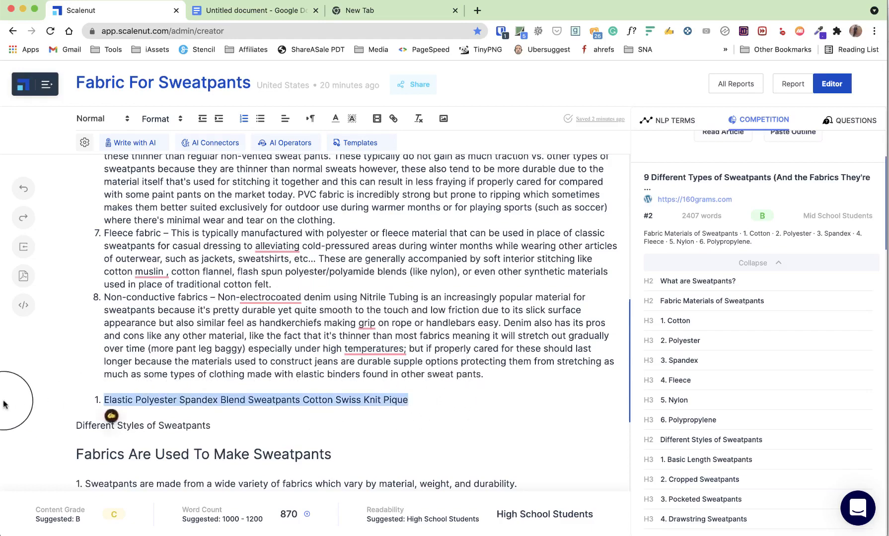
pyautogui.press('BackSpace')
pyautogui.press('BackSpace')
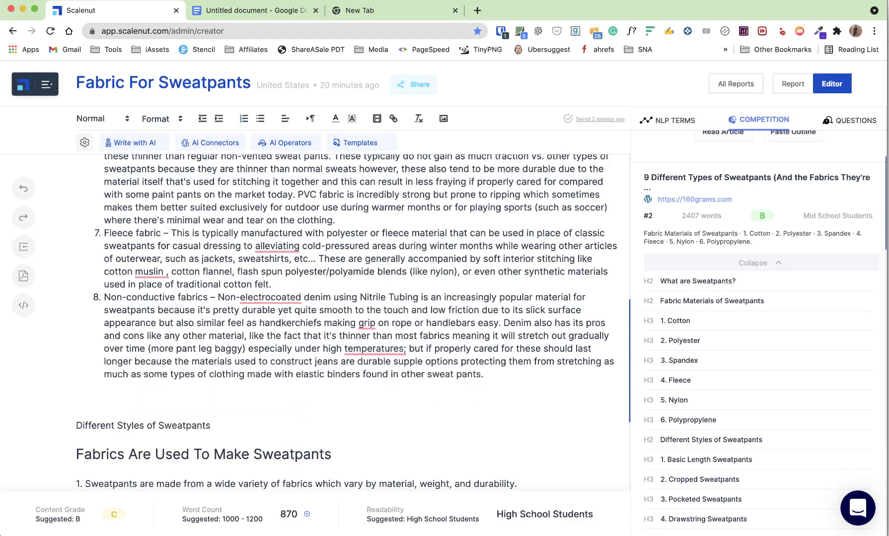
pyautogui.press('BackSpace')
# Step: Check which fabrics from the 160grams.com competitor outline, Cotton through Polypropylene, are covered by the article's numbered fabric list
pyautogui.scroll(10, 119, 348)
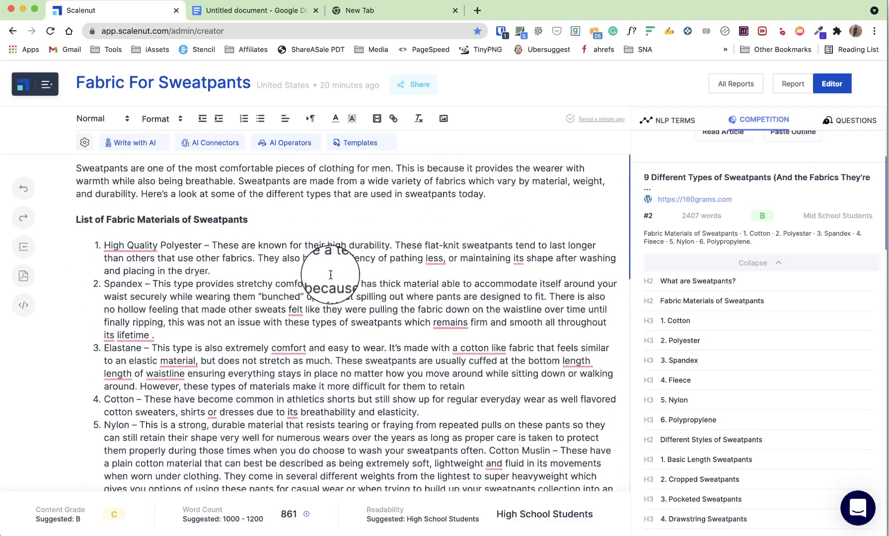
pyautogui.scroll(-3, 264, 305)
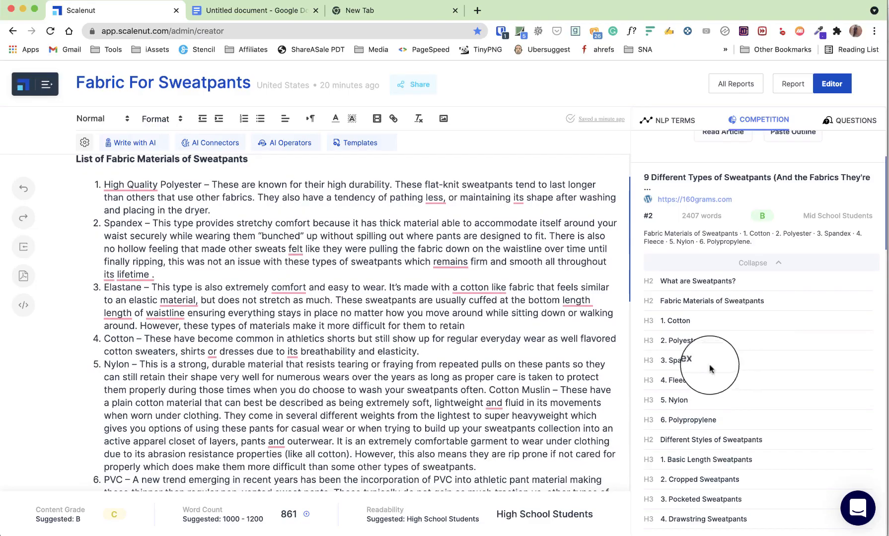
pyautogui.scroll(-2, 342, 362)
pyautogui.scroll(-6, 342, 361)
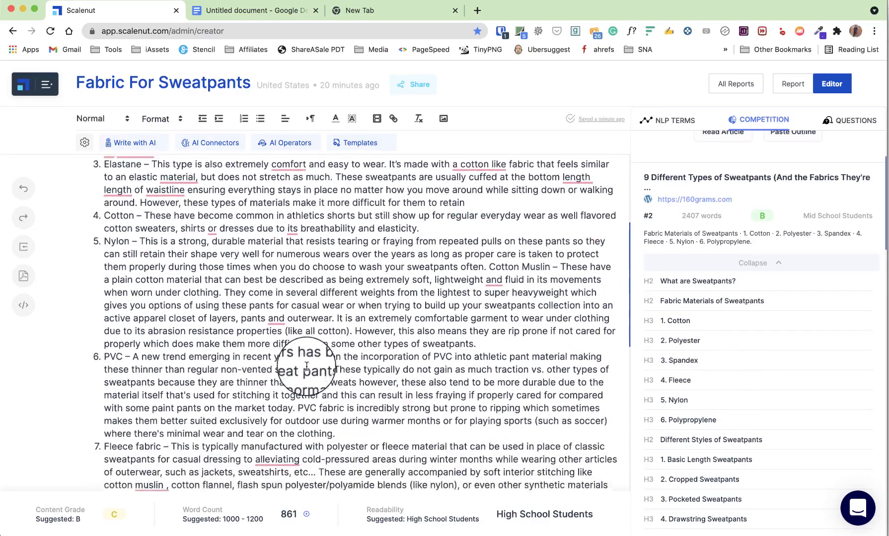
pyautogui.scroll(-1, 269, 415)
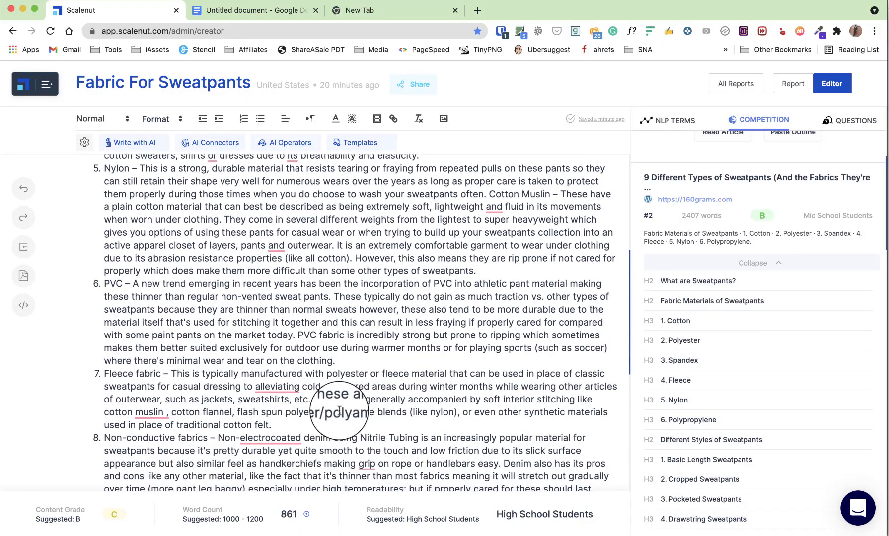
pyautogui.scroll(2, 343, 415)
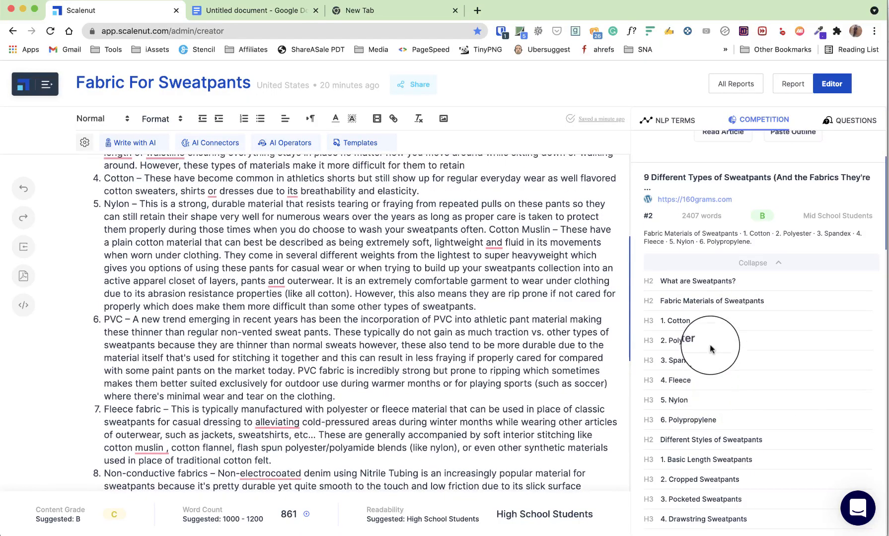
pyautogui.scroll(3, 706, 324)
pyautogui.scroll(4, 321, 324)
pyautogui.scroll(4, 321, 324)
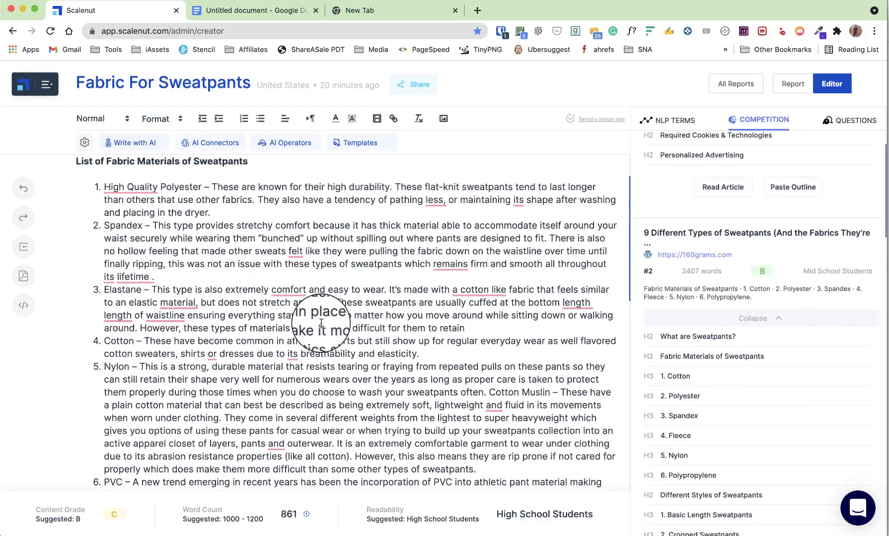
# Step: Make the "Different Styles of Sweatpants" line bold and format it as a Heading 2
pyautogui.scroll(-10, 345, 284)
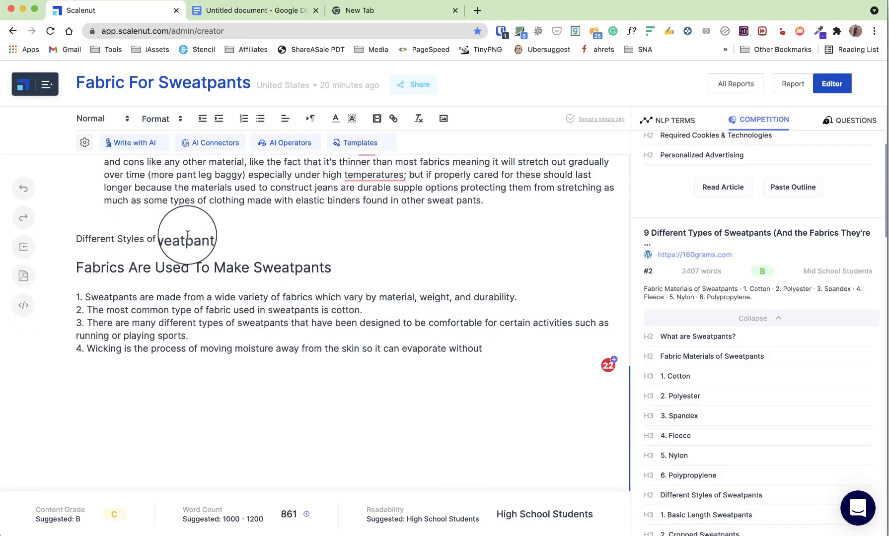
pyautogui.moveTo(235, 240); pyautogui.dragTo(57, 235)
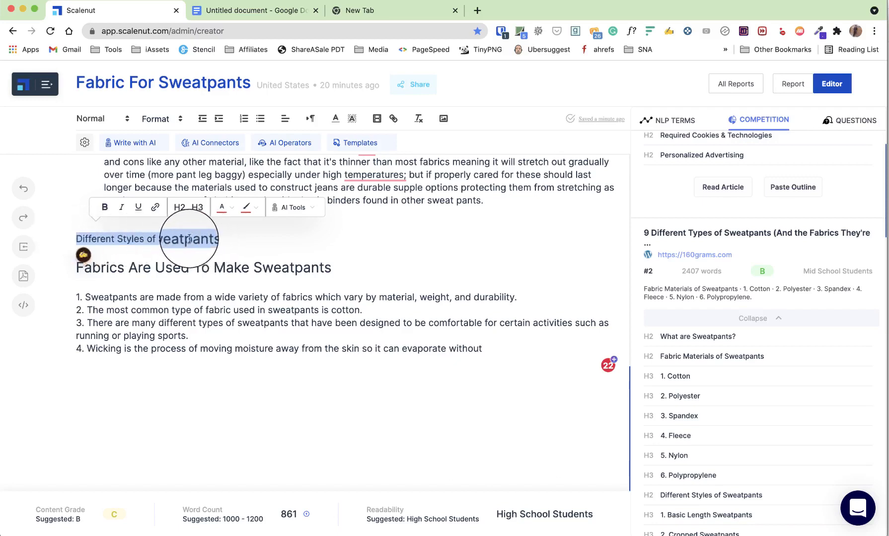
pyautogui.moveTo(225, 242); pyautogui.dragTo(75, 239)
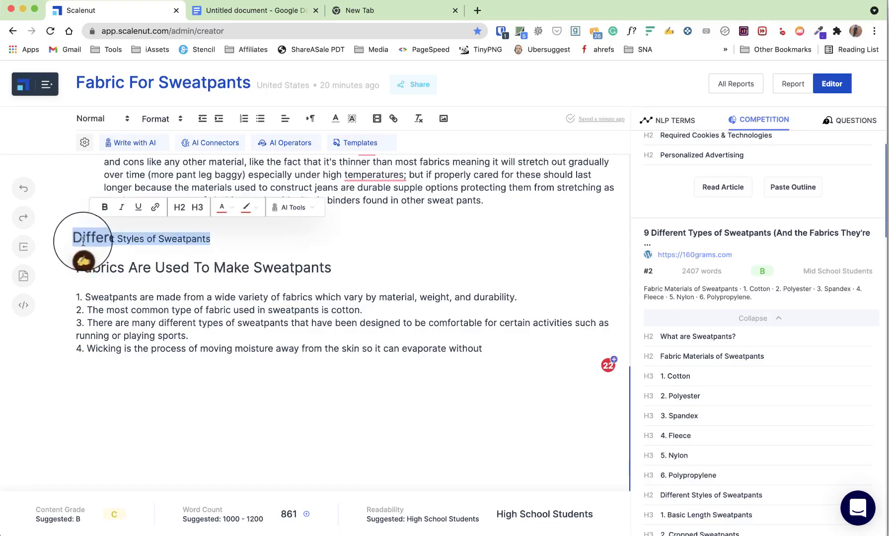
pyautogui.press('super+b')
pyautogui.click(223, 239)
pyautogui.tripleClick(223, 239)
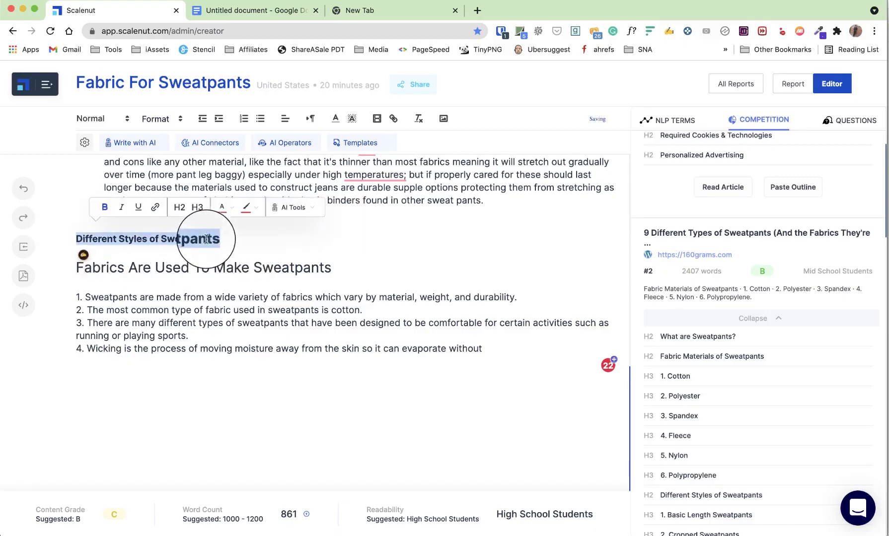
pyautogui.click(181, 207)
# Step: Format the "List of Fabric Materials of Sweatpants" line as a Heading 2
pyautogui.scroll(10, 213, 293)
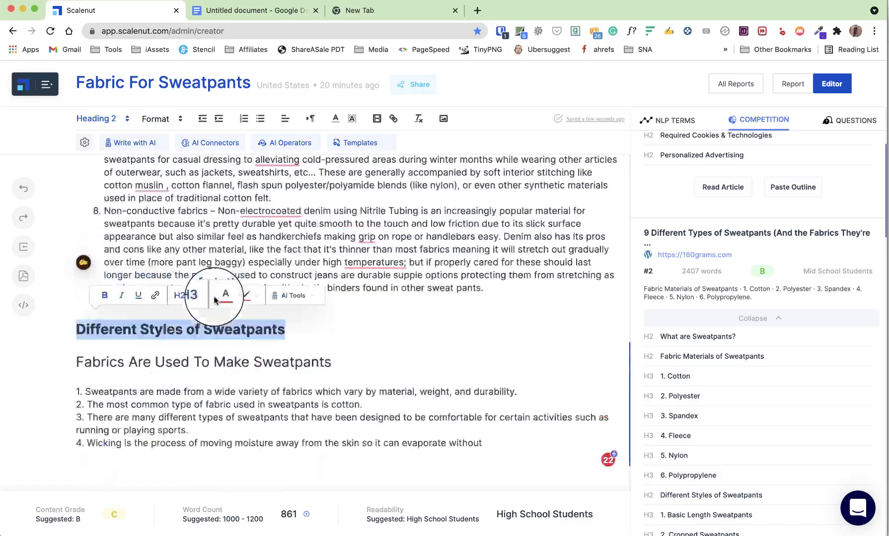
pyautogui.tripleClick(155, 220)
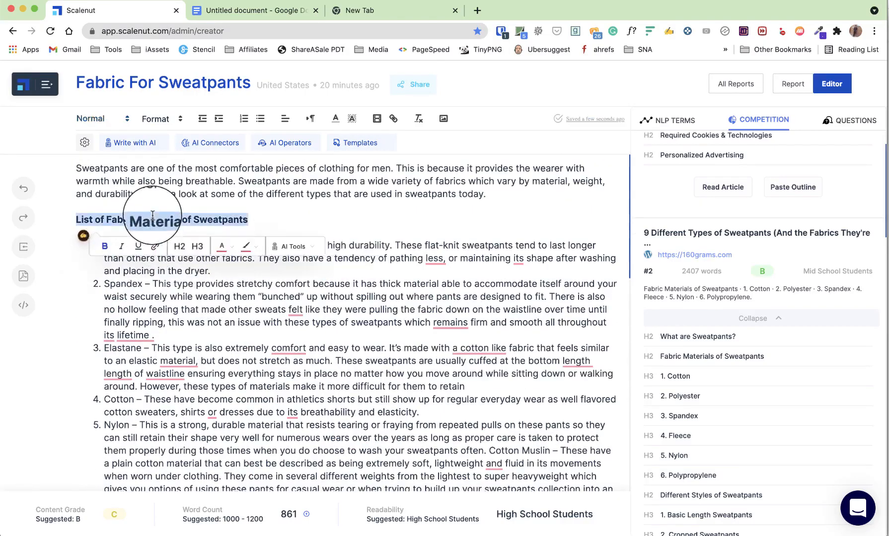
pyautogui.click(180, 243)
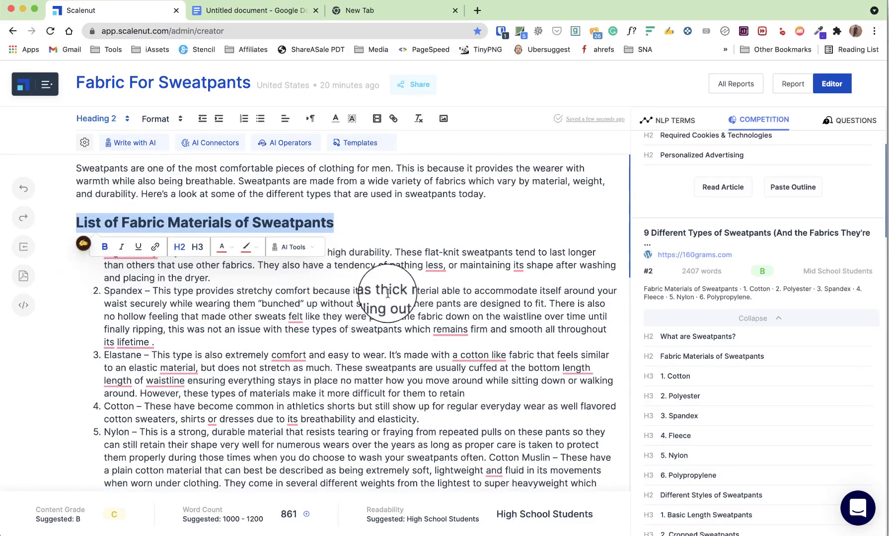
pyautogui.click(405, 235)
# Step: Add an empty line under the "Different Styles of Sweatpants" heading and place the cursor there
pyautogui.scroll(-1, 447, 307)
pyautogui.scroll(-10, 448, 306)
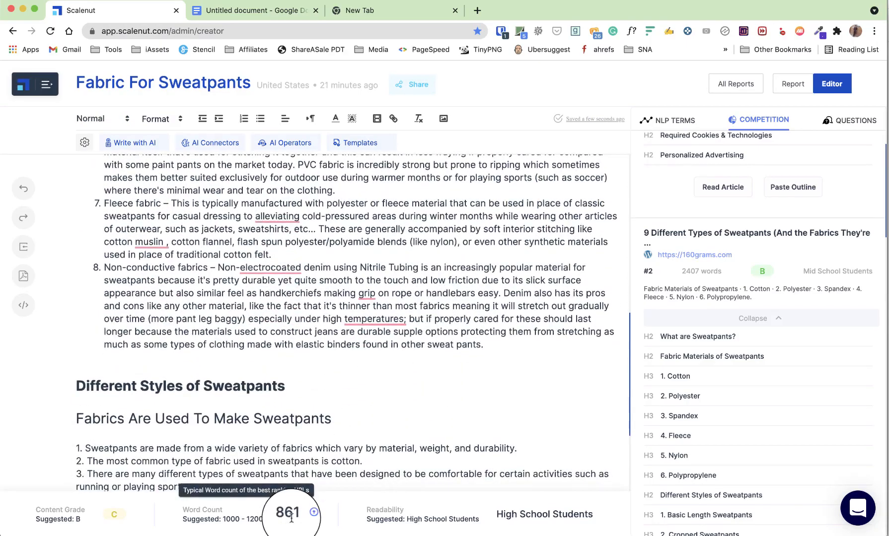
pyautogui.click(499, 343)
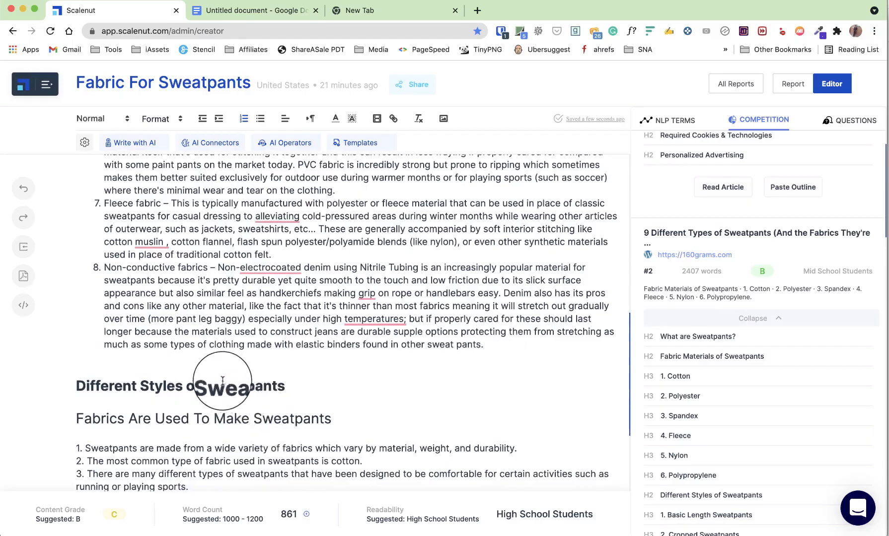
pyautogui.click(313, 385)
pyautogui.press('Return')
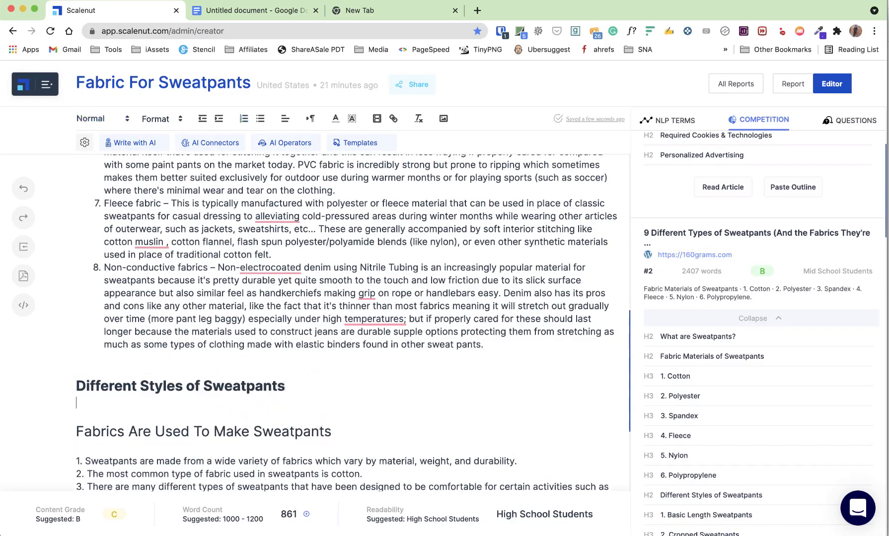
pyautogui.tripleClick(109, 387)
pyautogui.click(101, 403)
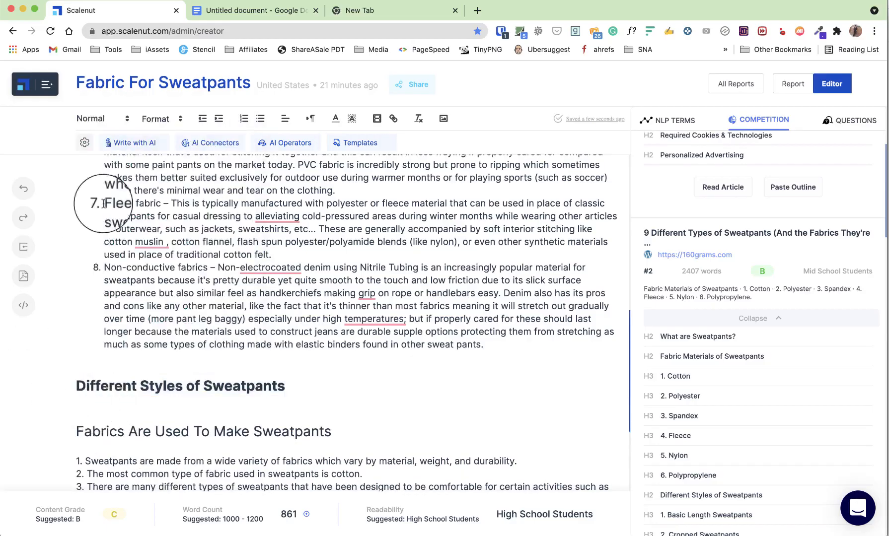
# Step: Try to generate the body text under "Different Styles of Sweatpants" with two rounds of AI writing
pyautogui.click(129, 149)
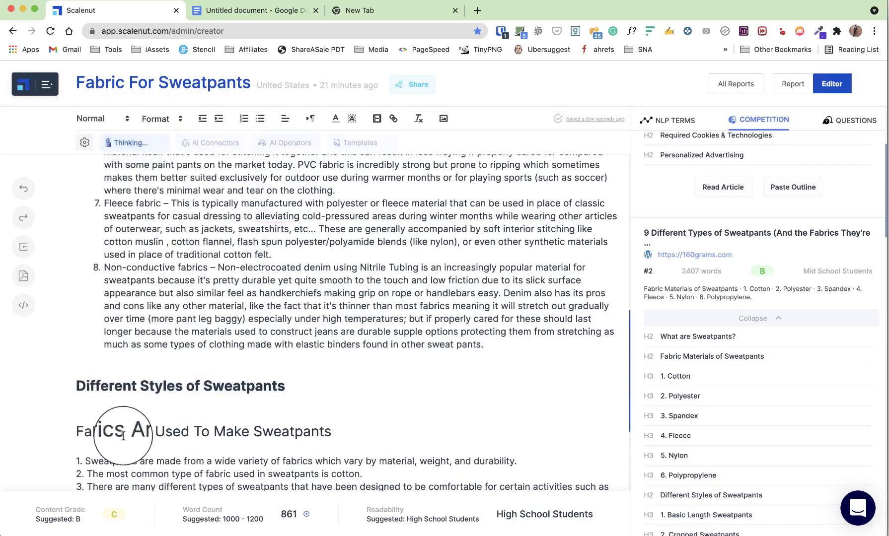
pyautogui.scroll(-4, 108, 410)
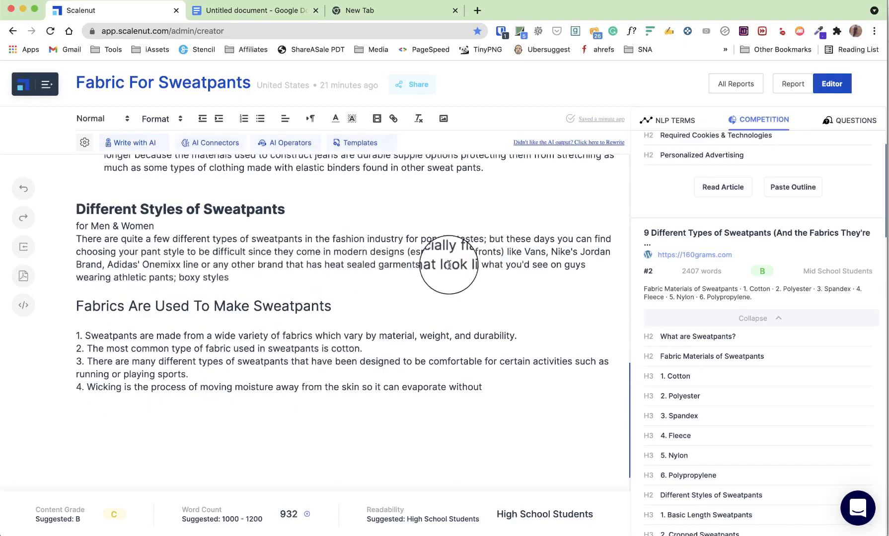
pyautogui.click(98, 117)
pyautogui.click(47, 125)
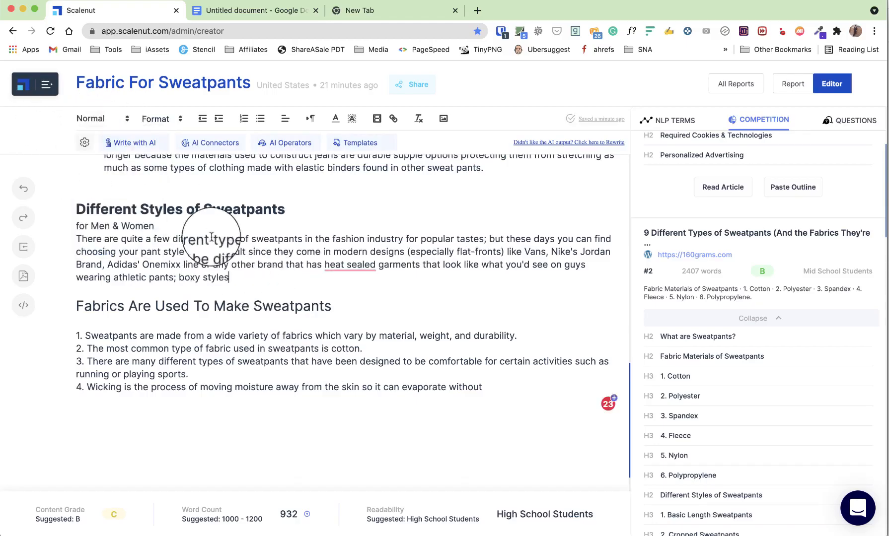
pyautogui.click(133, 142)
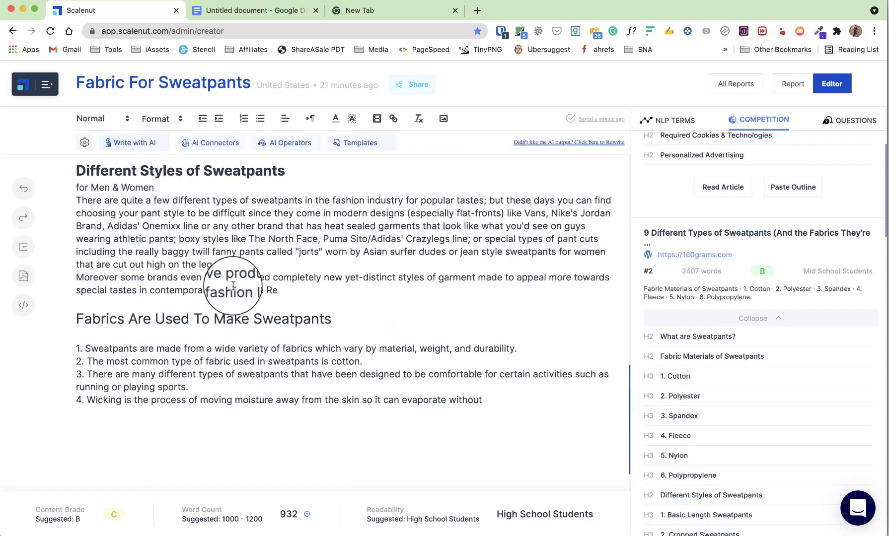
# Step: Replace the AI-written text under the heading with "There are different styles of Sweatpants available in the market. Some popular styles are:" and start a numbered list
pyautogui.moveTo(278, 290); pyautogui.dragTo(74, 189)
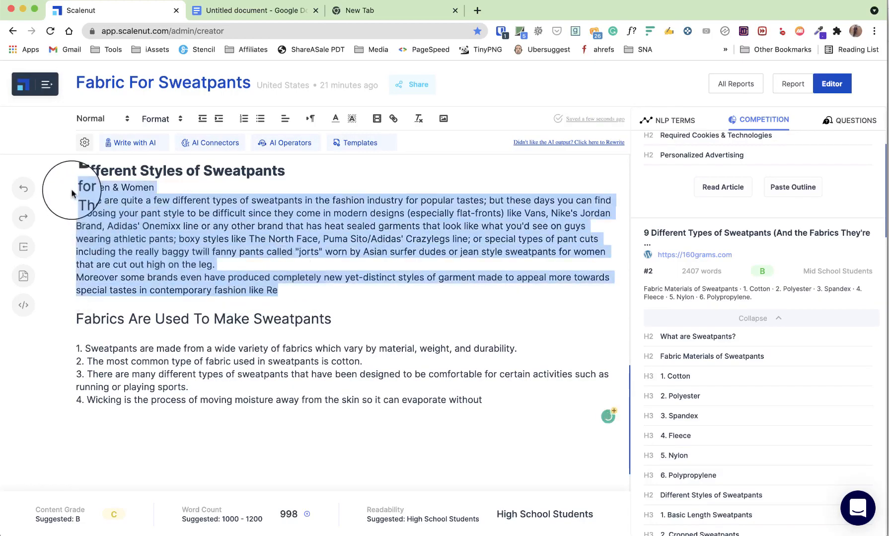
pyautogui.press('BackSpace')
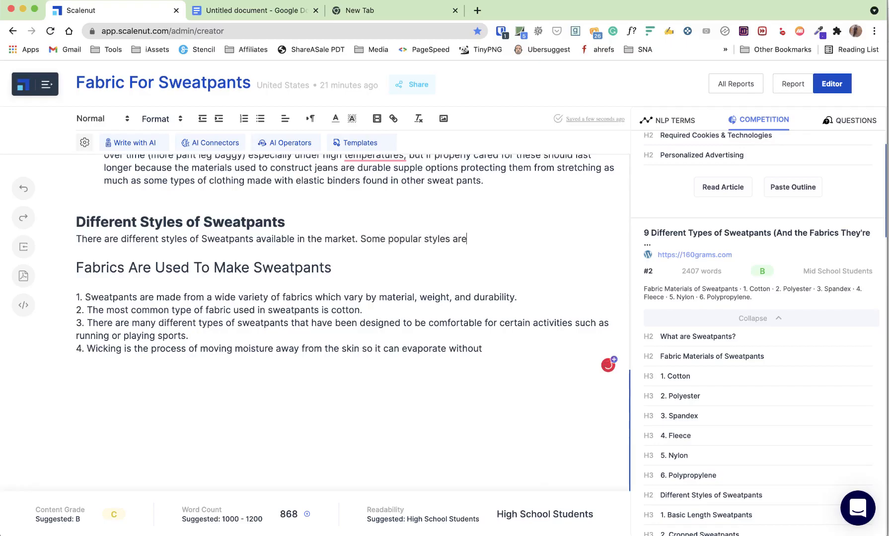
pyautogui.press('Return')
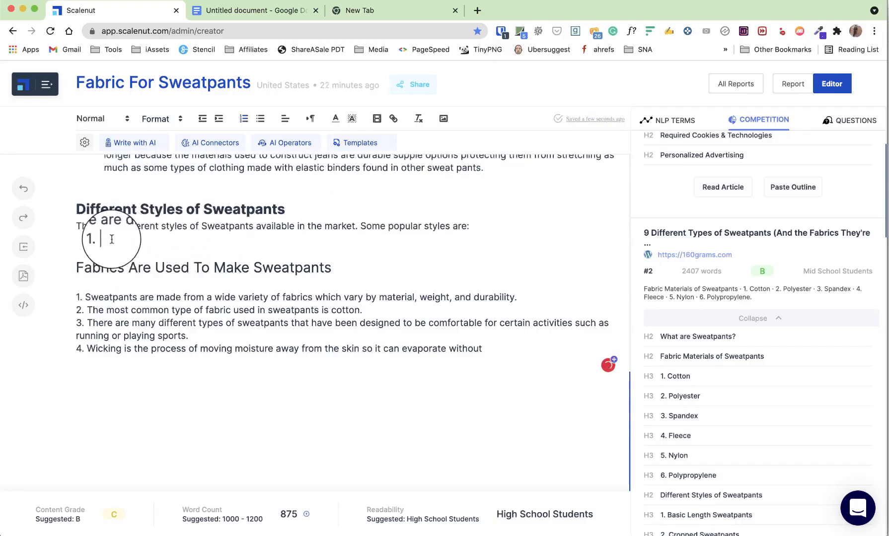
# Step: Fill the numbered list of sweatpants styles with three rounds of AI writing, starting from the empty first item
pyautogui.click(140, 143)
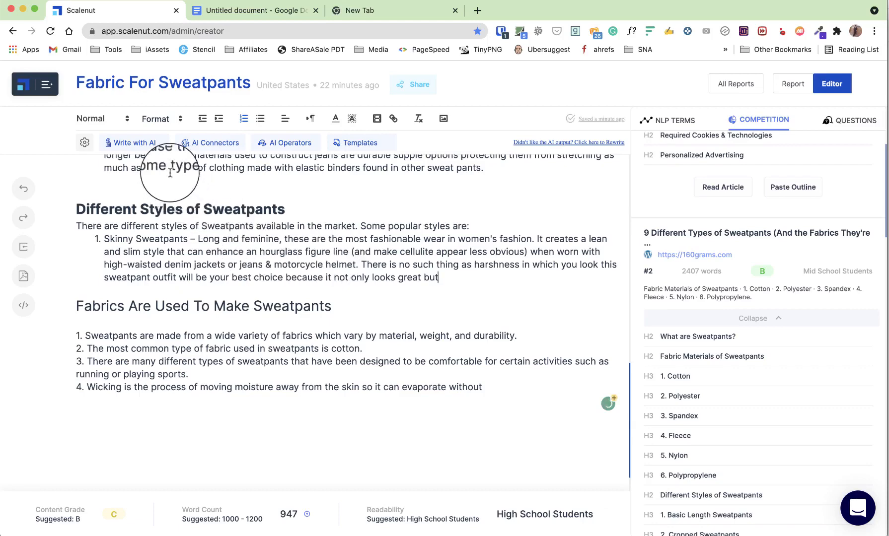
pyautogui.click(130, 143)
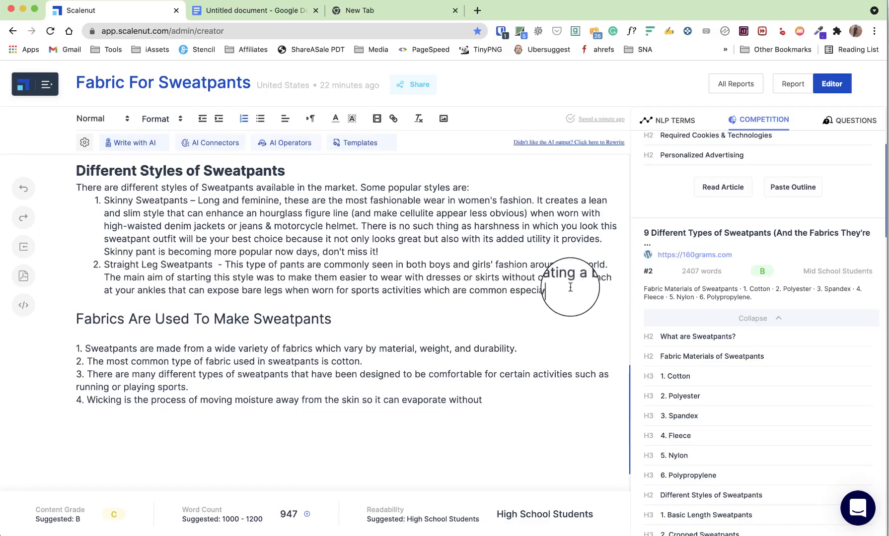
pyautogui.click(154, 144)
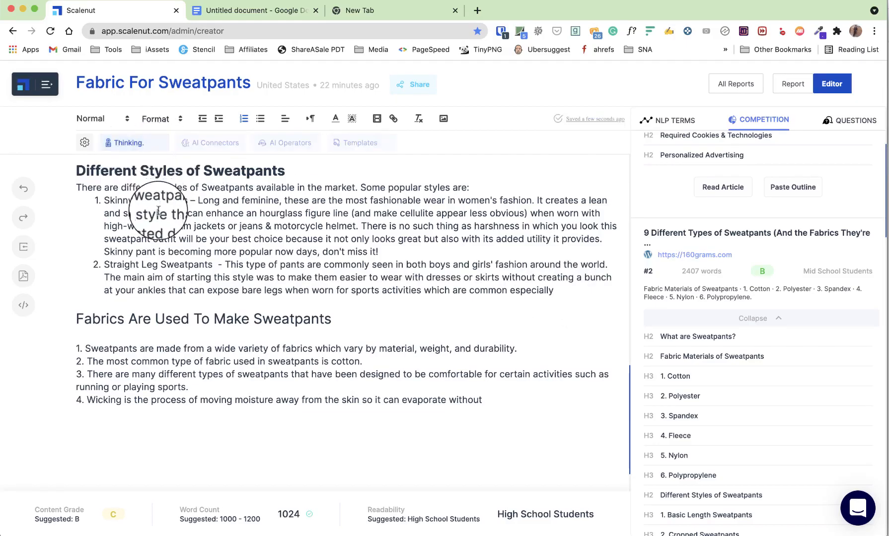
pyautogui.scroll(-2, 159, 218)
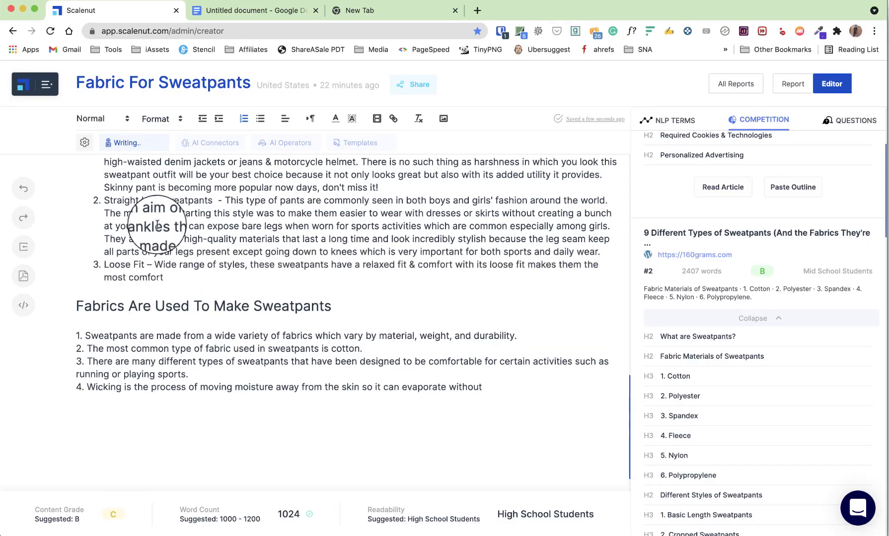
# Step: Extend the styles list from the unfinished Loose Fit item with two more rounds of AI writing
pyautogui.click(527, 278)
pyautogui.scroll(3, 251, 286)
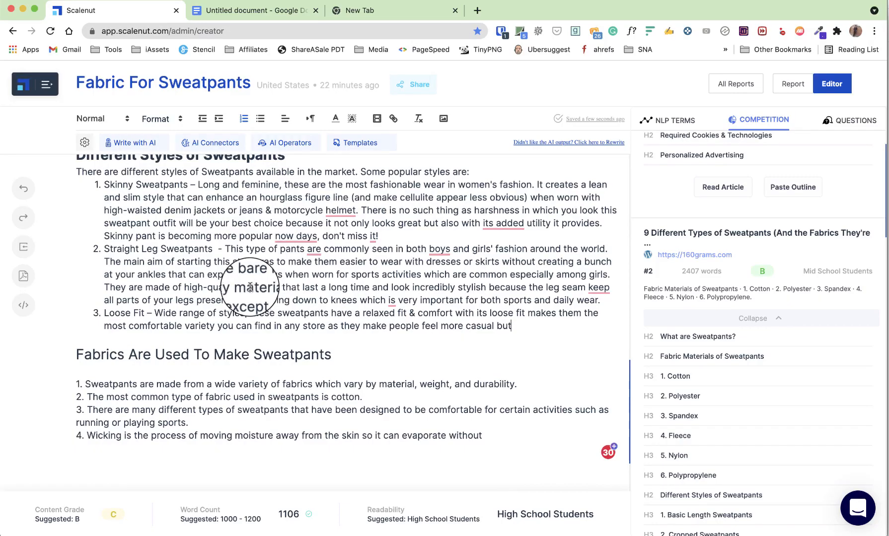
pyautogui.click(134, 143)
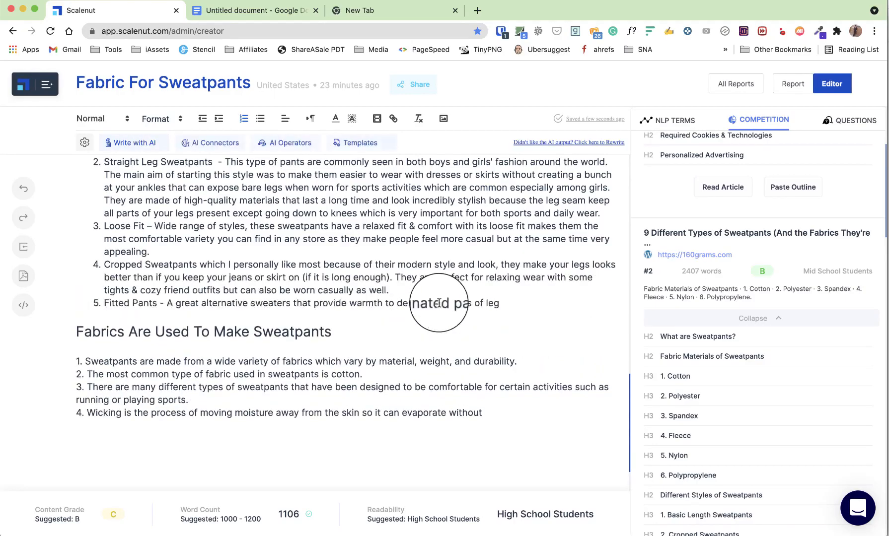
pyautogui.click(131, 143)
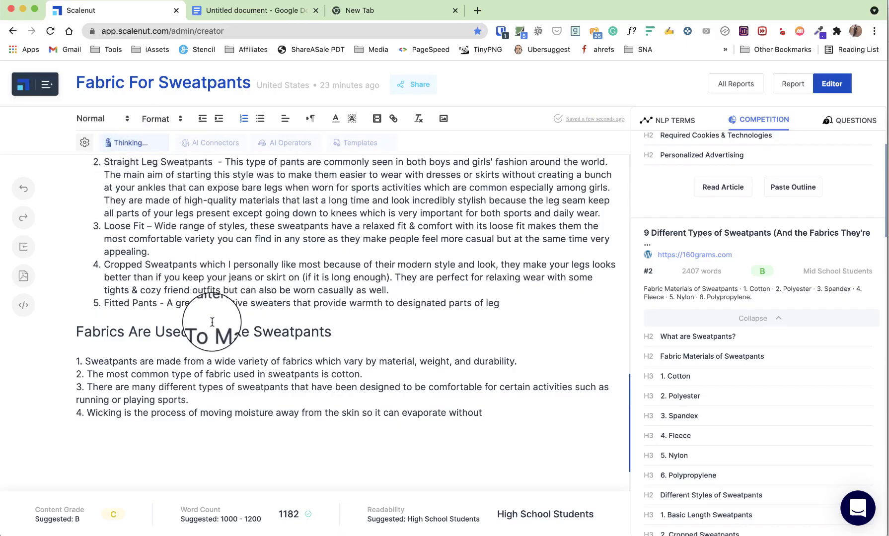
pyautogui.scroll(-2, 213, 322)
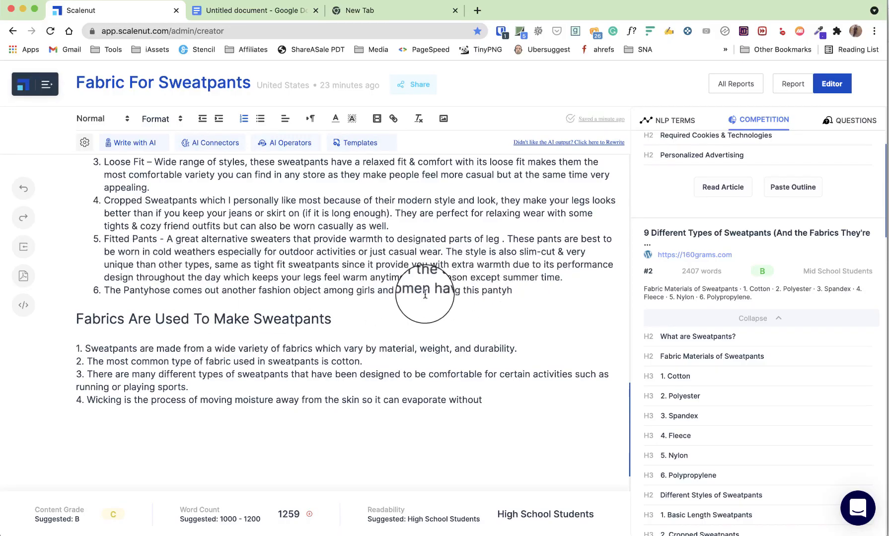
# Step: Run another round of AI writing, then delete the unfinished sixth item about Pantyhose from the styles list
pyautogui.click(135, 143)
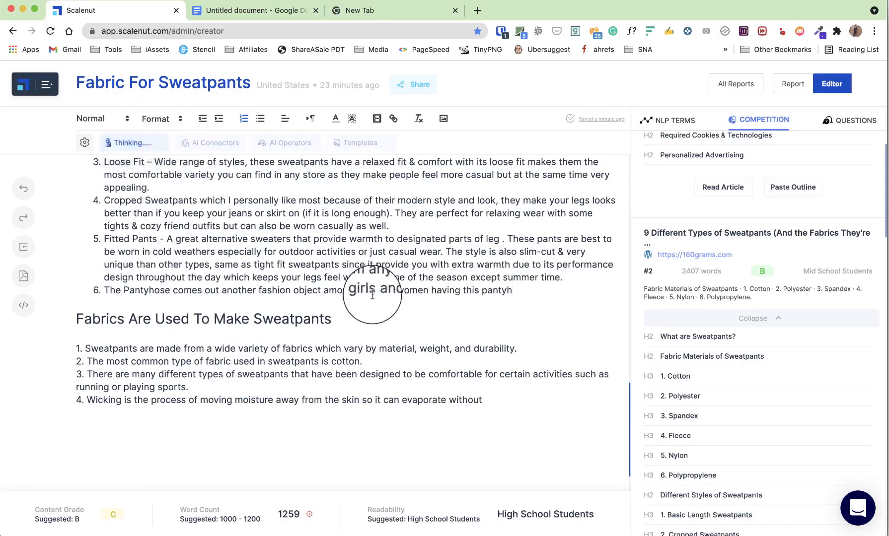
pyautogui.scroll(3, 415, 308)
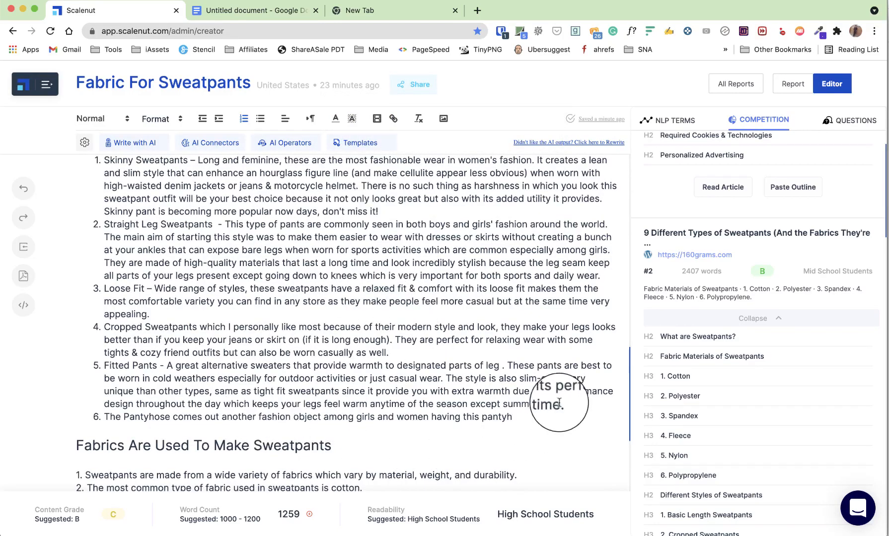
pyautogui.moveTo(534, 422); pyautogui.dragTo(70, 421)
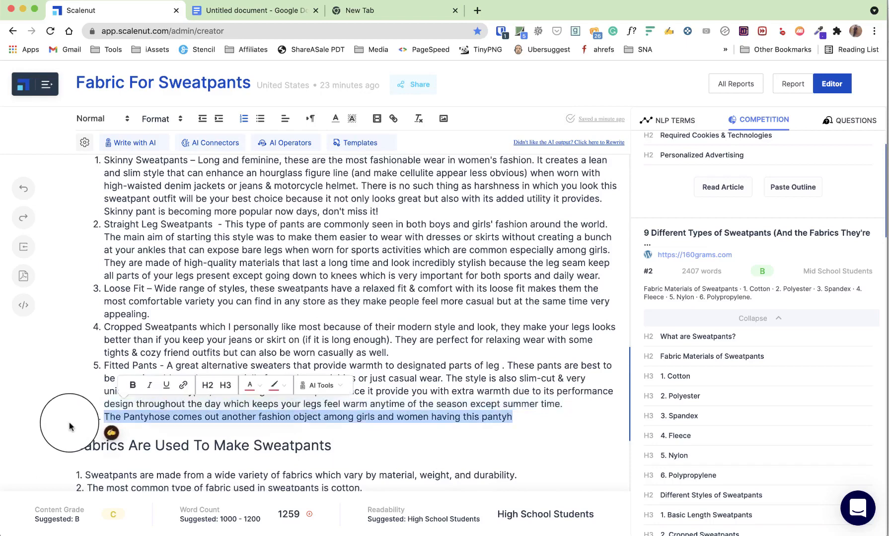
pyautogui.press('BackSpace')
pyautogui.press('BackSpace')
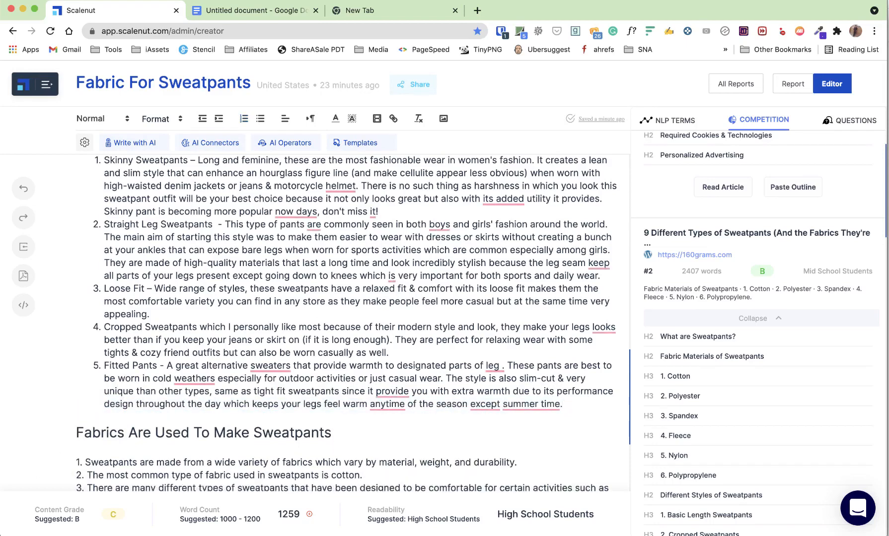
# Step: Continue from the Fitted Pants item with AI writing and turn the new sixth item into a separate paragraph below the list
pyautogui.click(132, 142)
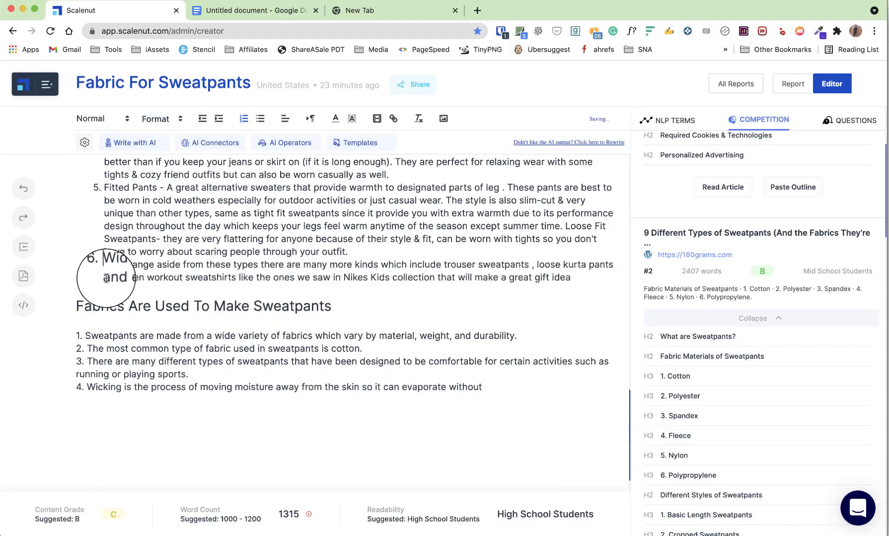
pyautogui.press('BackSpace')
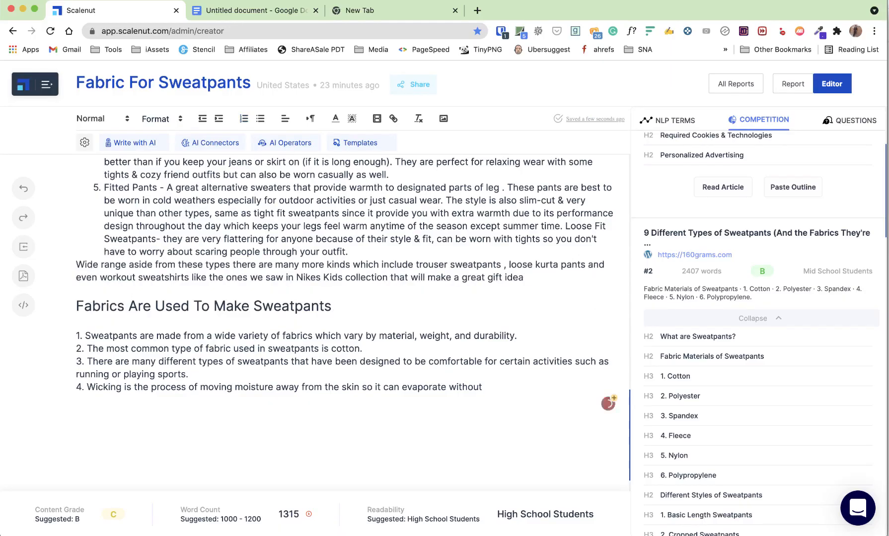
pyautogui.press('Return')
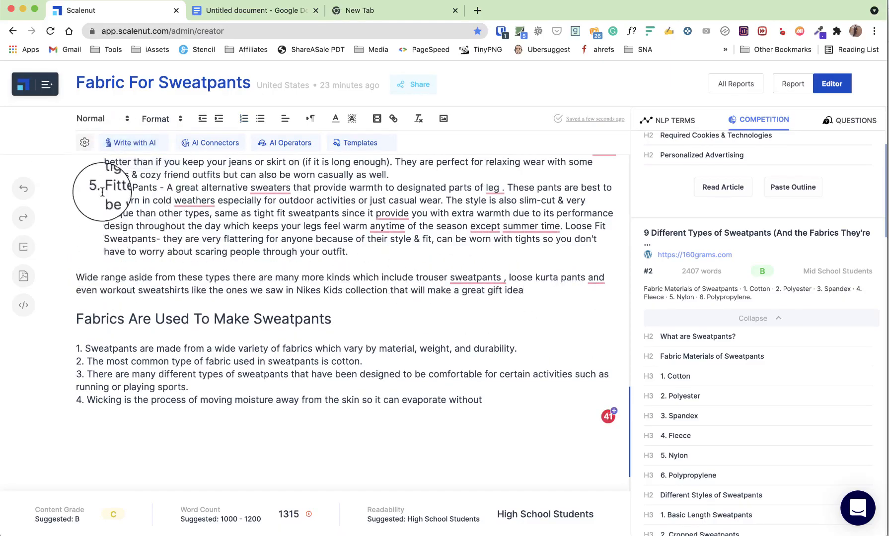
# Step: Extend the "Wide range aside from these types" paragraph with AI writing and delete the generated closing paragraph starting "Now after reading"
pyautogui.click(128, 152)
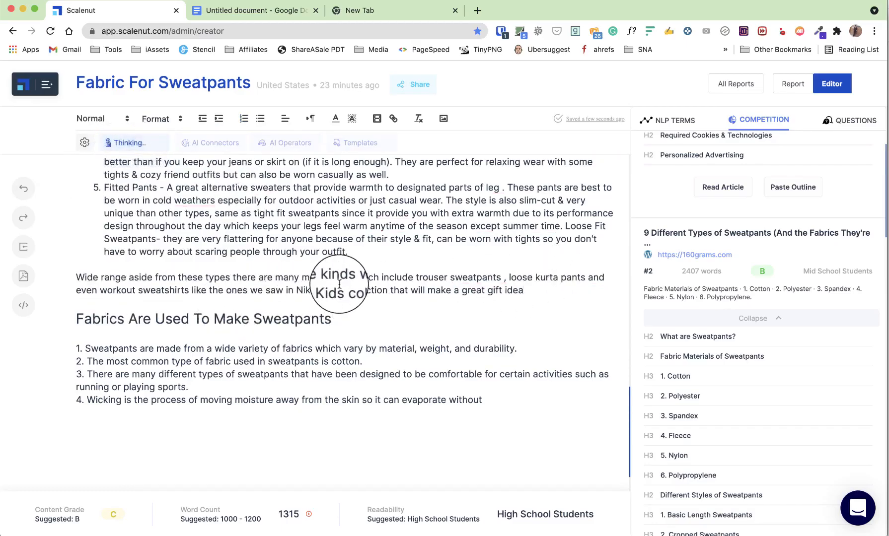
pyautogui.scroll(-2, 470, 292)
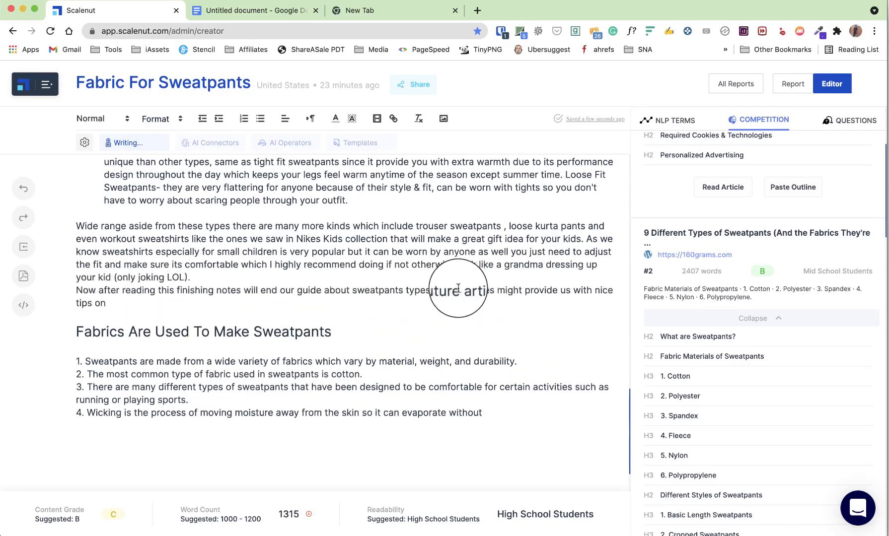
pyautogui.tripleClick(183, 296)
pyautogui.press('BackSpace')
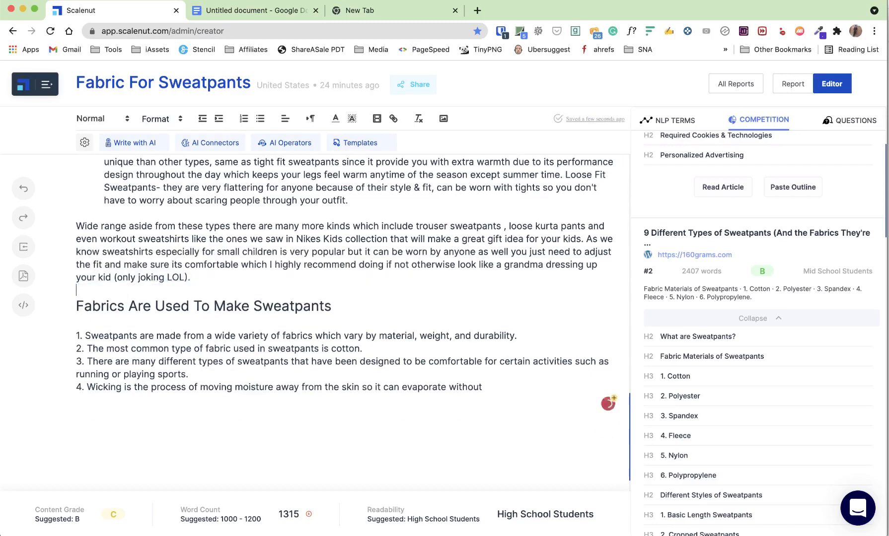
# Step: Delete the "Fabrics Are Used To Make Sweatpants" heading together with its four points at the end of the article
pyautogui.scroll(1, 351, 308)
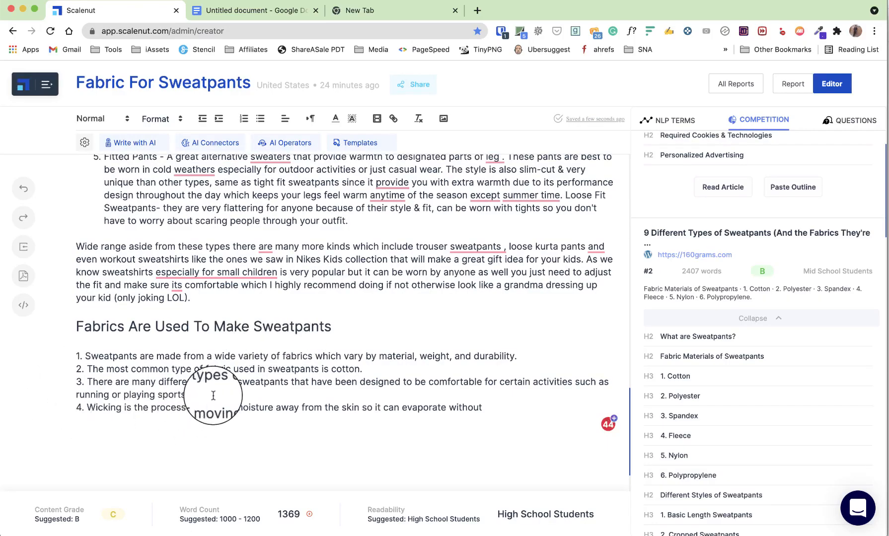
pyautogui.scroll(10, 262, 392)
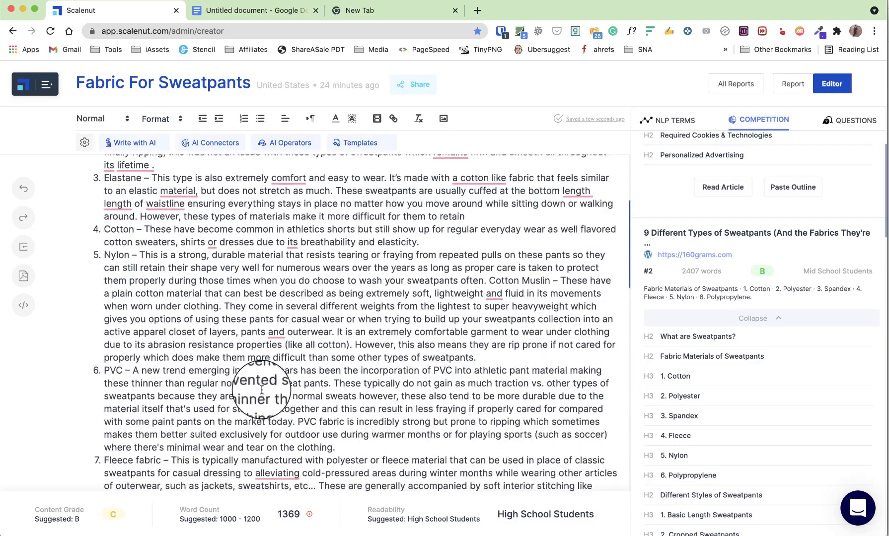
pyautogui.scroll(-10, 262, 390)
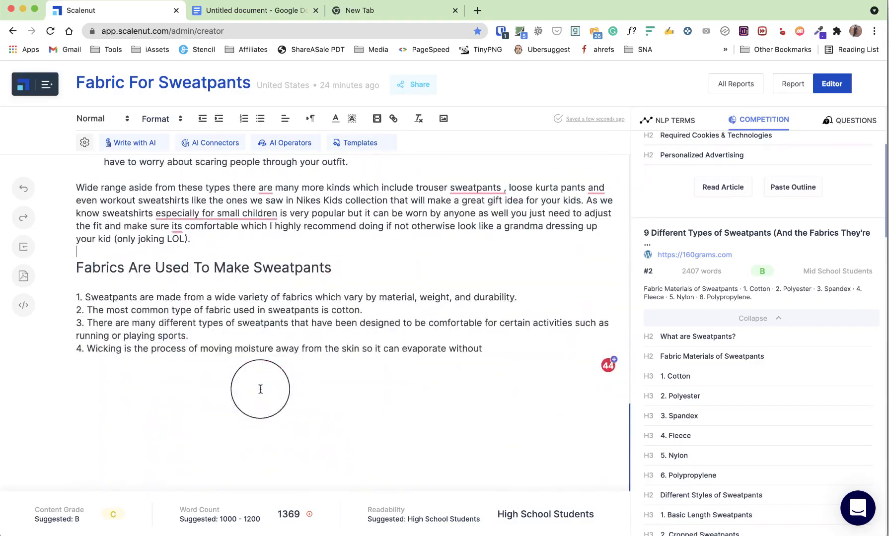
pyautogui.moveTo(516, 351); pyautogui.dragTo(101, 280)
pyautogui.press('BackSpace')
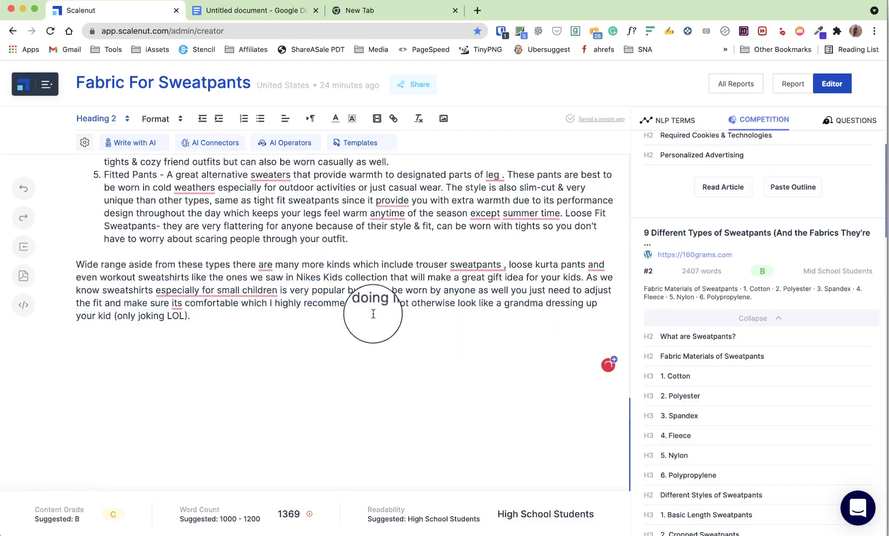
# Step: Sort the NLP terms by Unused and examine which ones the article is missing while skimming its text
pyautogui.scroll(15, 234, 312)
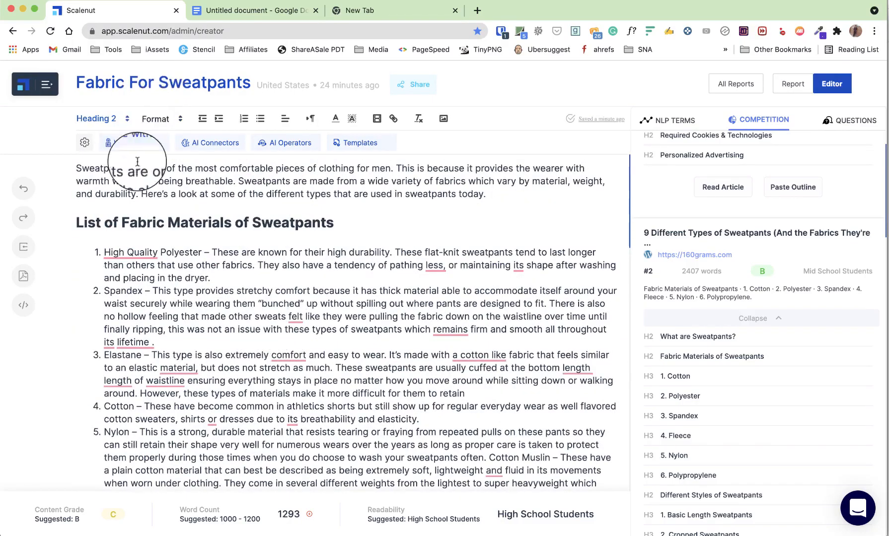
pyautogui.scroll(5, 718, 198)
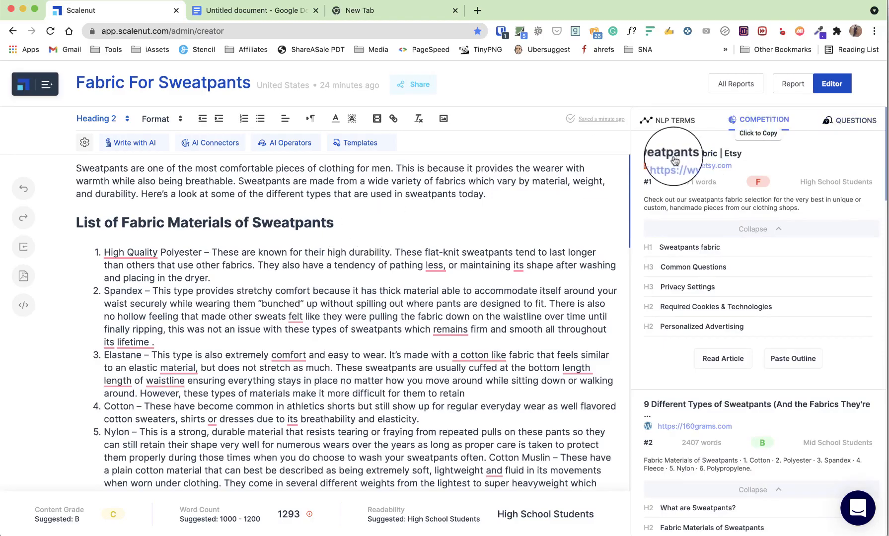
pyautogui.click(669, 124)
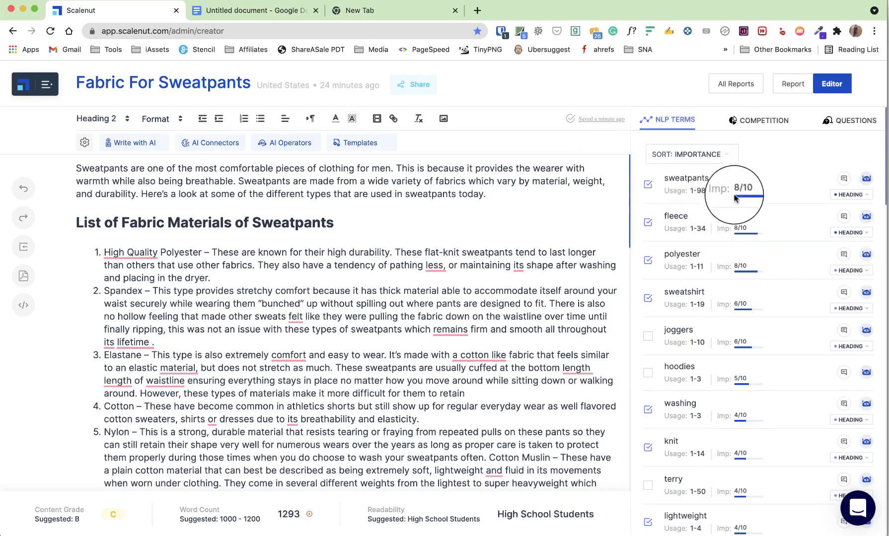
pyautogui.click(709, 156)
pyautogui.click(663, 178)
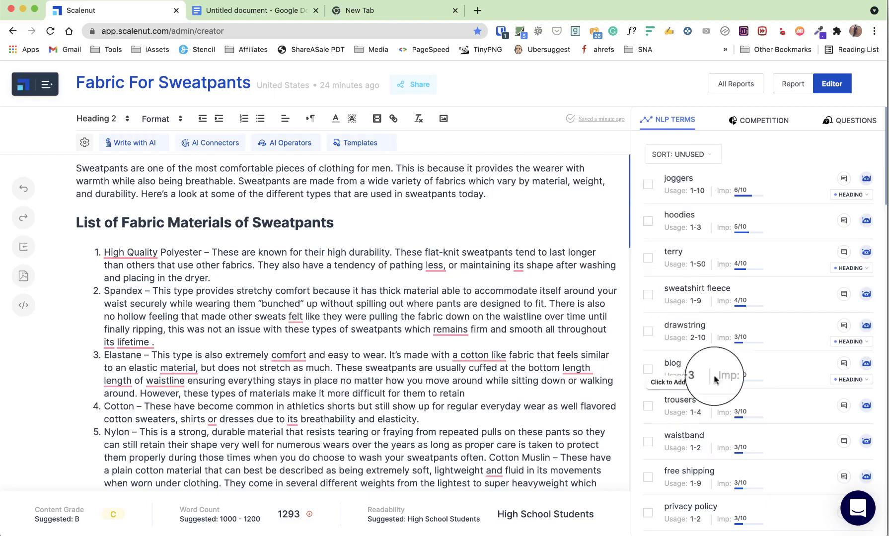
pyautogui.scroll(-3, 745, 342)
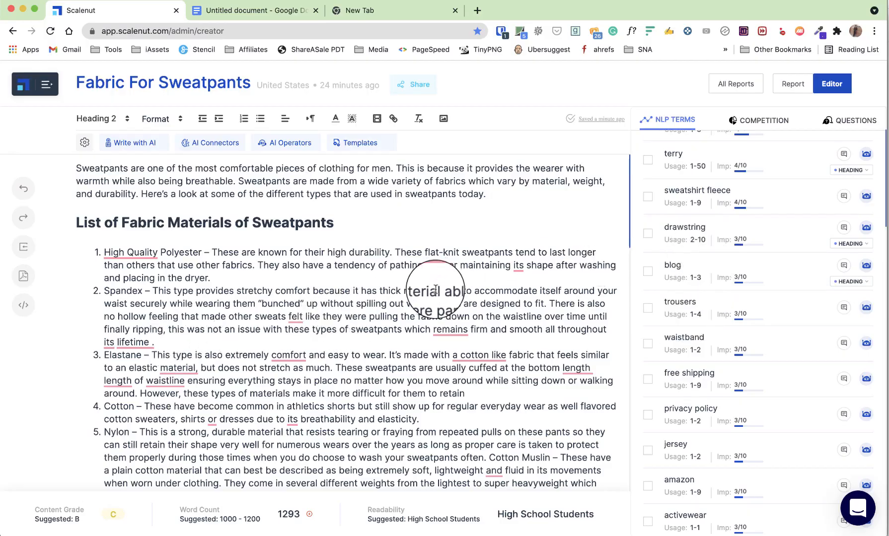
pyautogui.scroll(-10, 385, 330)
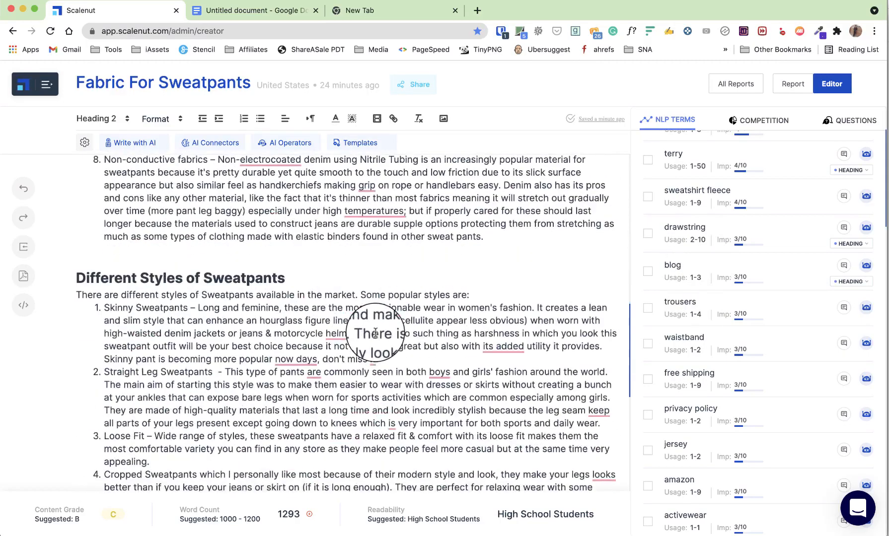
pyautogui.scroll(-8, 375, 333)
pyautogui.scroll(6, 374, 332)
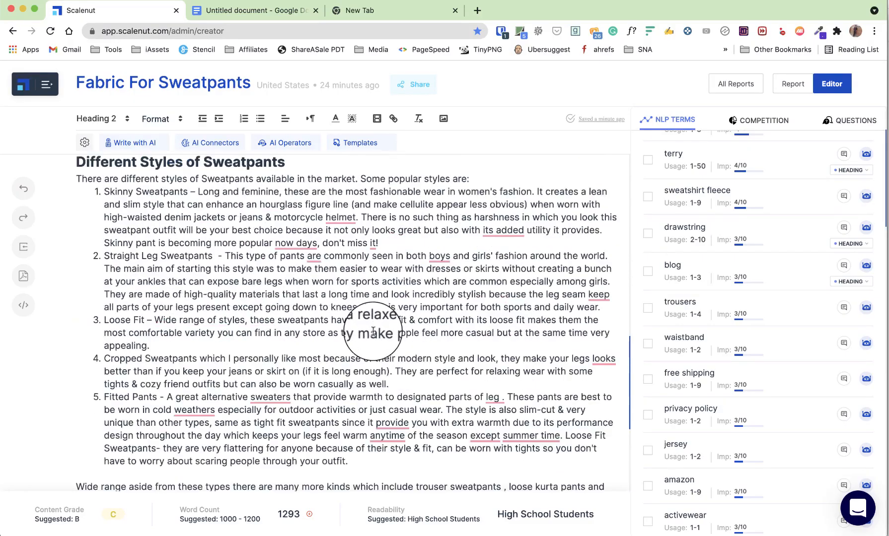
pyautogui.scroll(10, 370, 318)
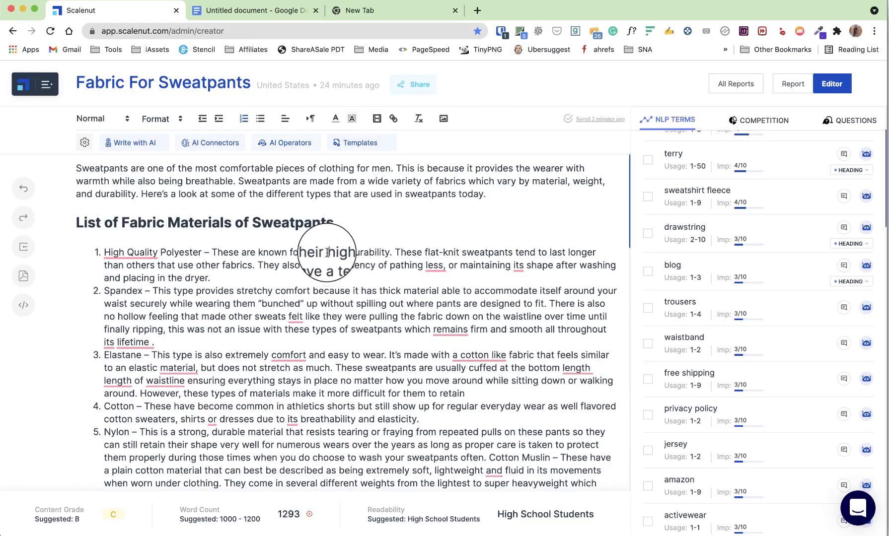
# Step: Copy the entire article and paste it into the untitled Google Docs document
pyautogui.press('super+a')
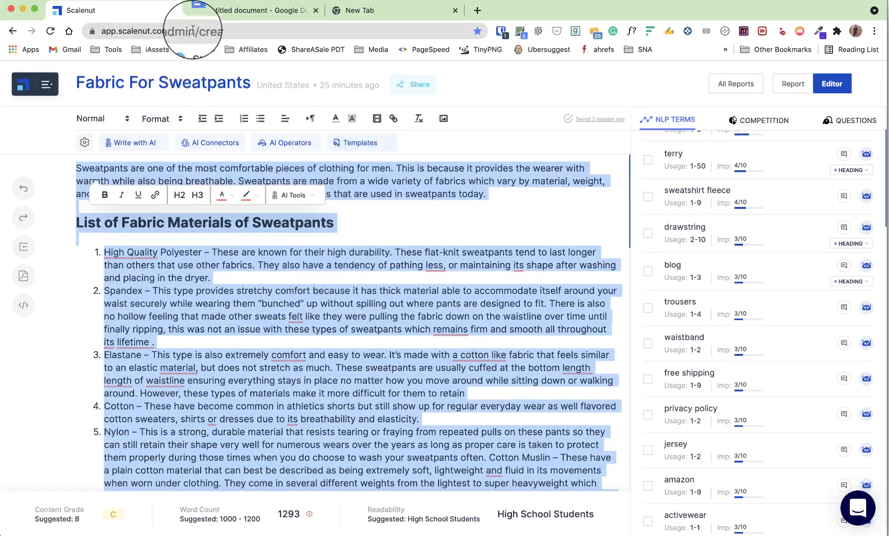
pyautogui.click(238, 10)
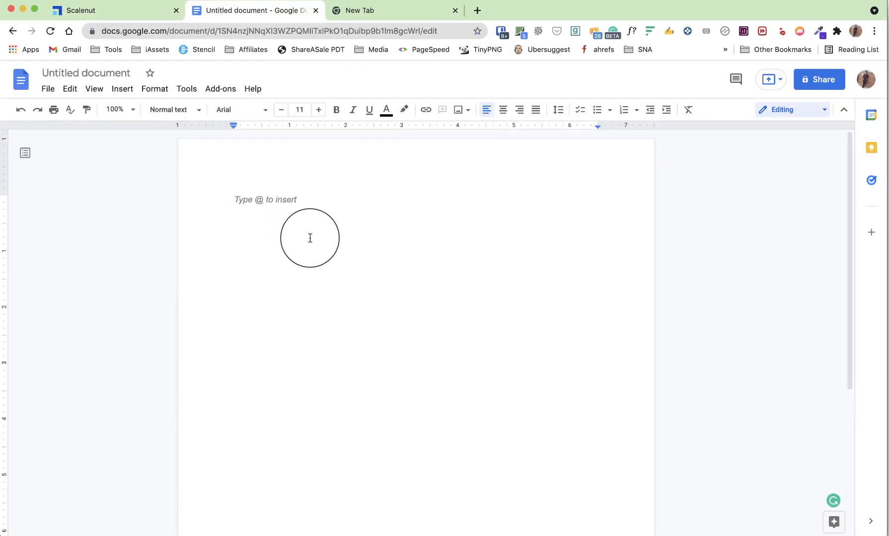
pyautogui.rightClick(301, 219)
pyautogui.click(328, 270)
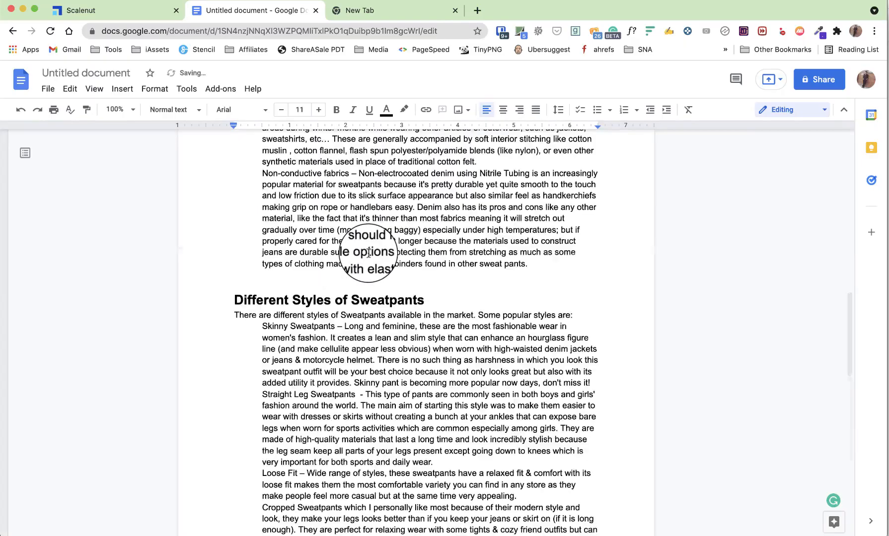
pyautogui.scroll(2, 372, 299)
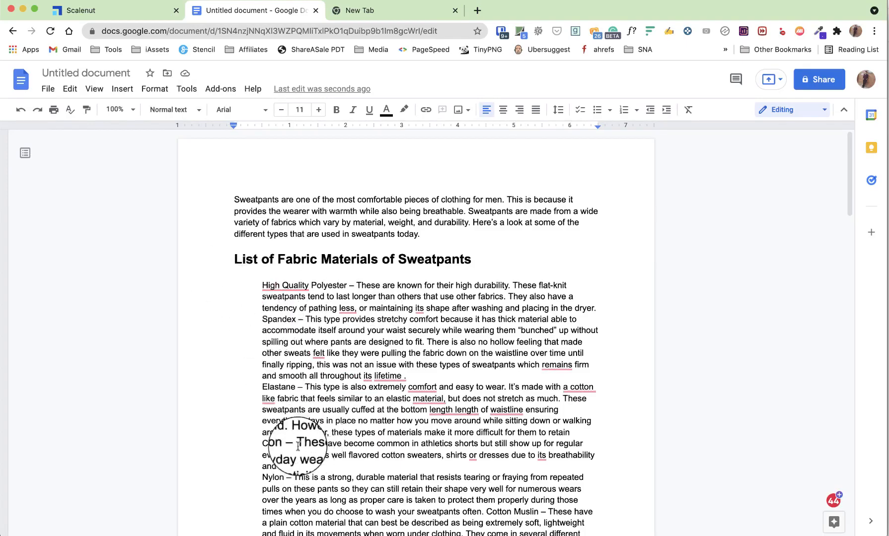
# Step: Switch back to Scalenut, skim the article and preview its PDF export, closing the preview without saving
pyautogui.click(118, 11)
pyautogui.click(543, 278)
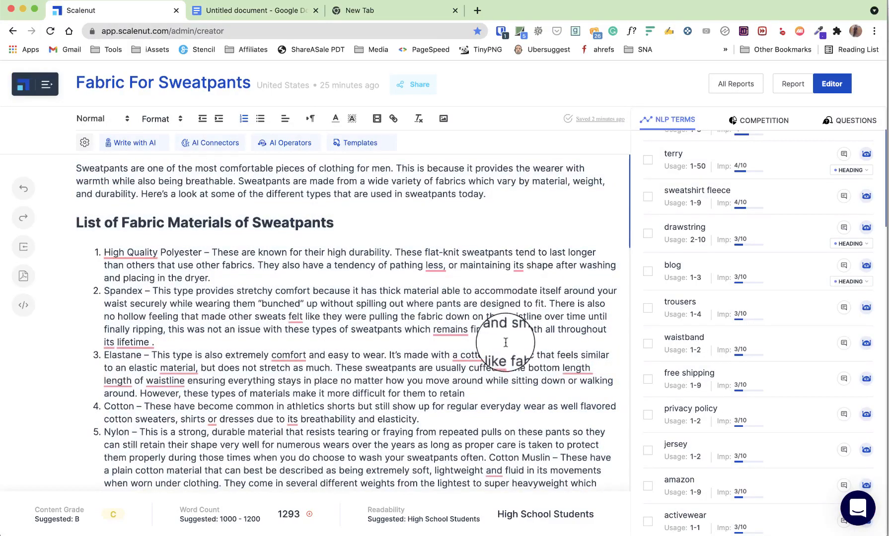
pyautogui.scroll(-8, 501, 380)
pyautogui.scroll(-10, 500, 380)
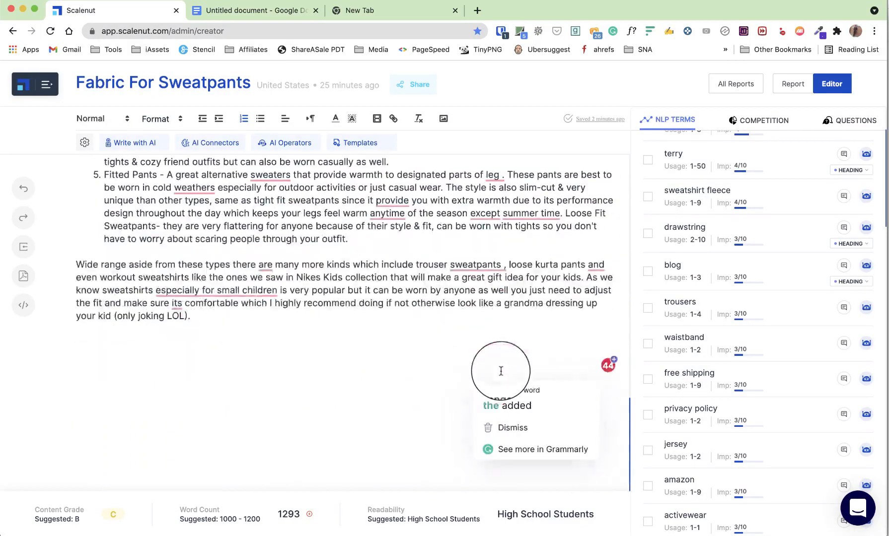
pyautogui.scroll(5, 501, 371)
pyautogui.scroll(10, 501, 372)
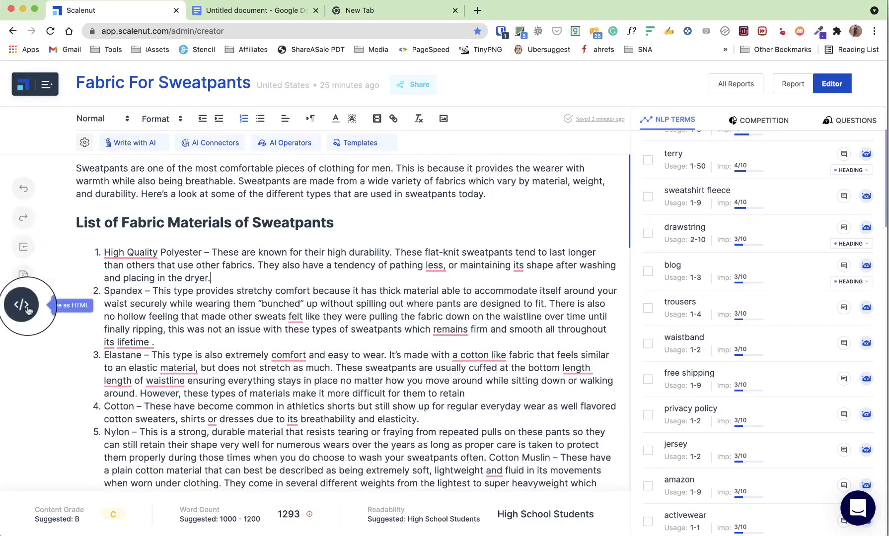
pyautogui.click(22, 274)
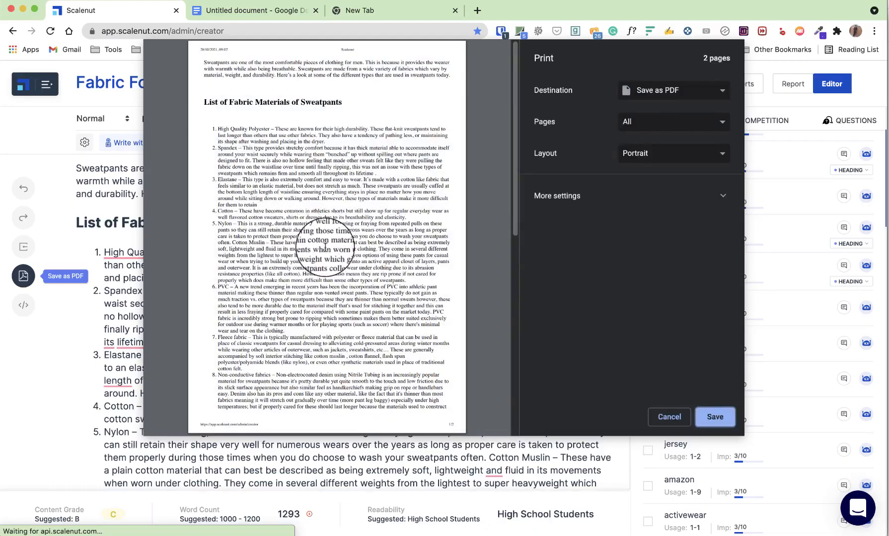
pyautogui.scroll(-10, 321, 243)
pyautogui.scroll(10, 325, 249)
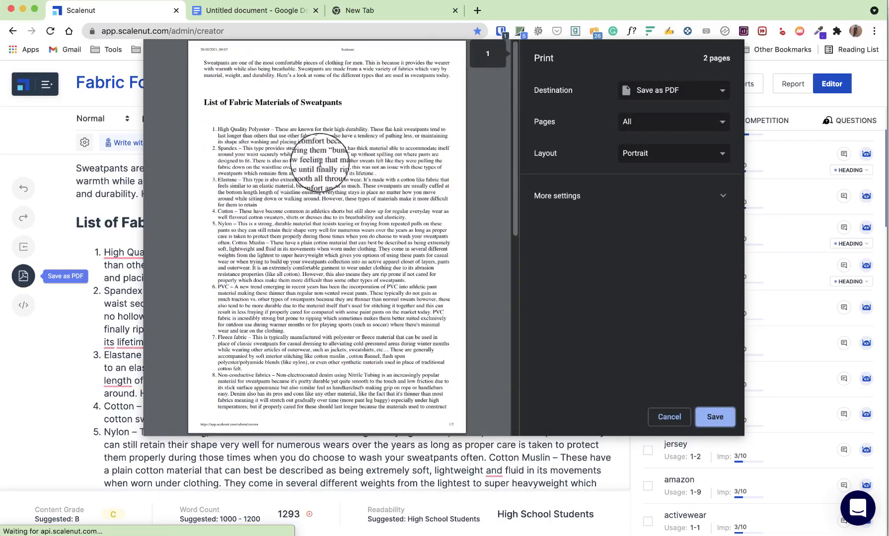
pyautogui.click(673, 415)
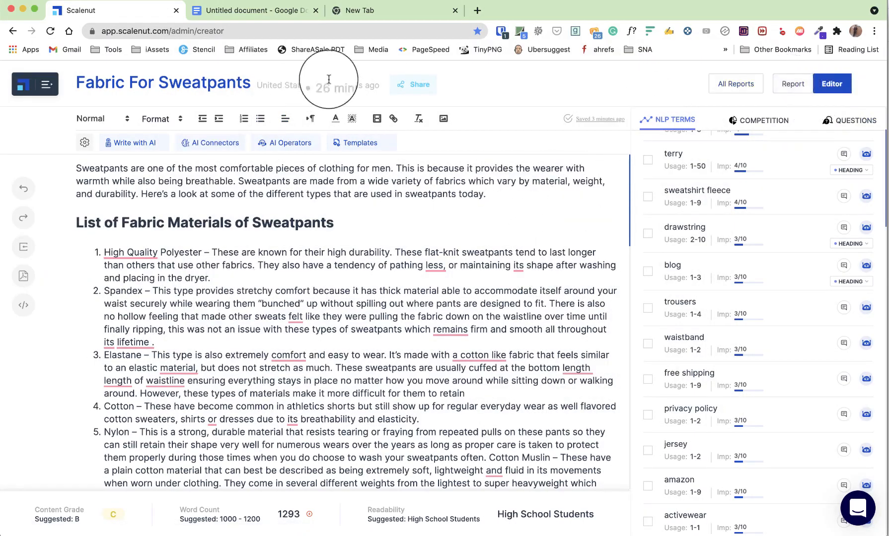
# Step: View the report overview for the article, then return to the editor and select the title "Fabric For Sweatpants"
pyautogui.click(796, 91)
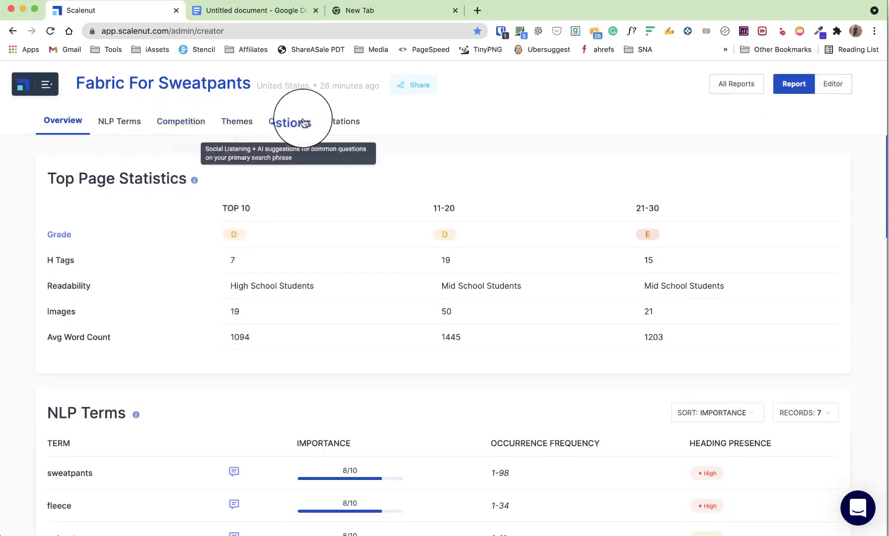
pyautogui.click(827, 84)
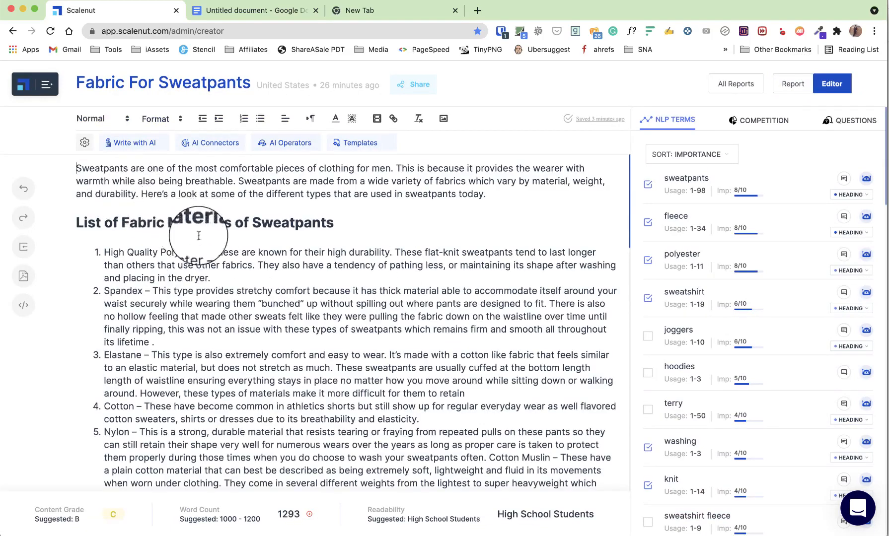
pyautogui.tripleClick(146, 85)
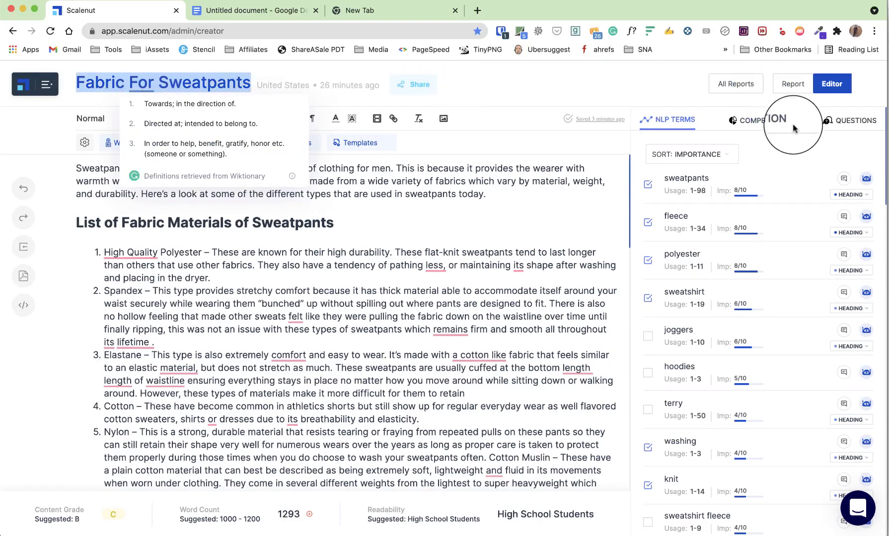
# Step: Insert the title "Fabric For Sweatpants" as a Heading 1 line above the article's introduction
pyautogui.click(218, 276)
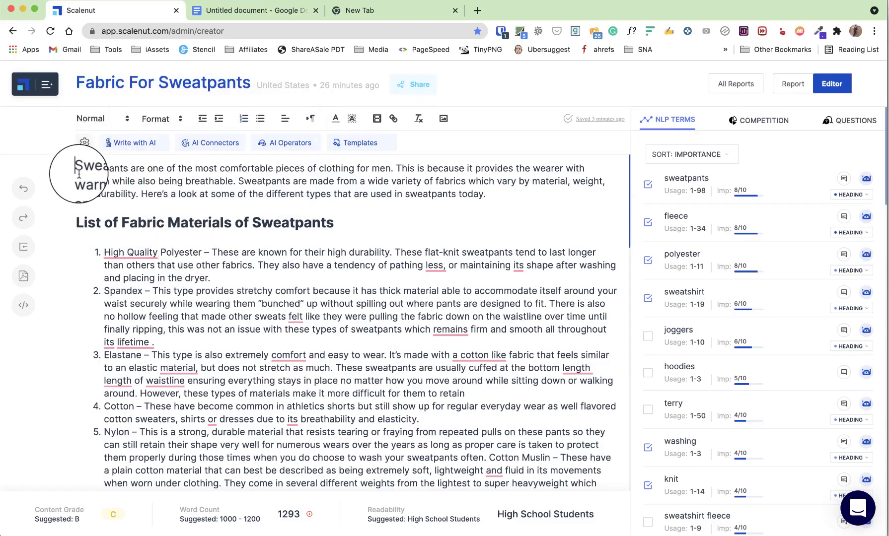
pyautogui.scroll(2, 79, 173)
pyautogui.click(64, 180)
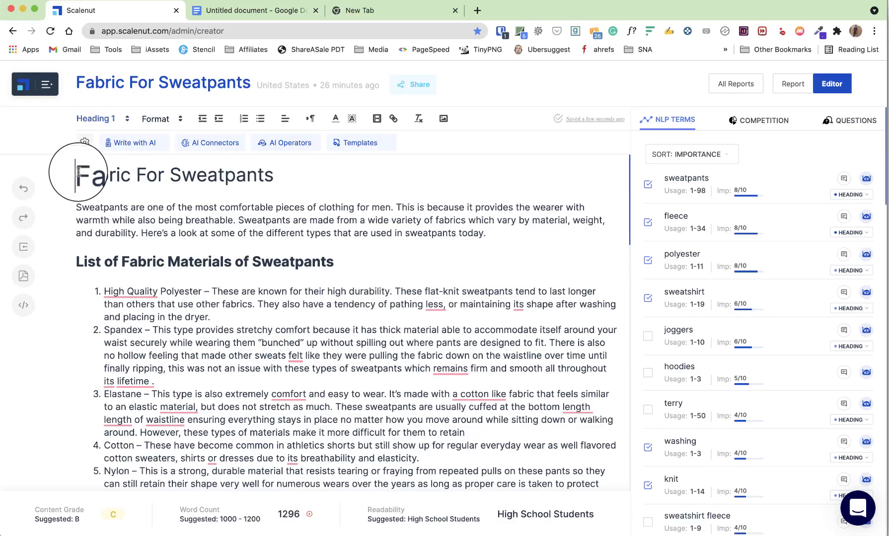
# Step: Reword the article's main heading to "What Are The Fabrics Used To Make Sweatpants?"
pyautogui.write('What Are The')
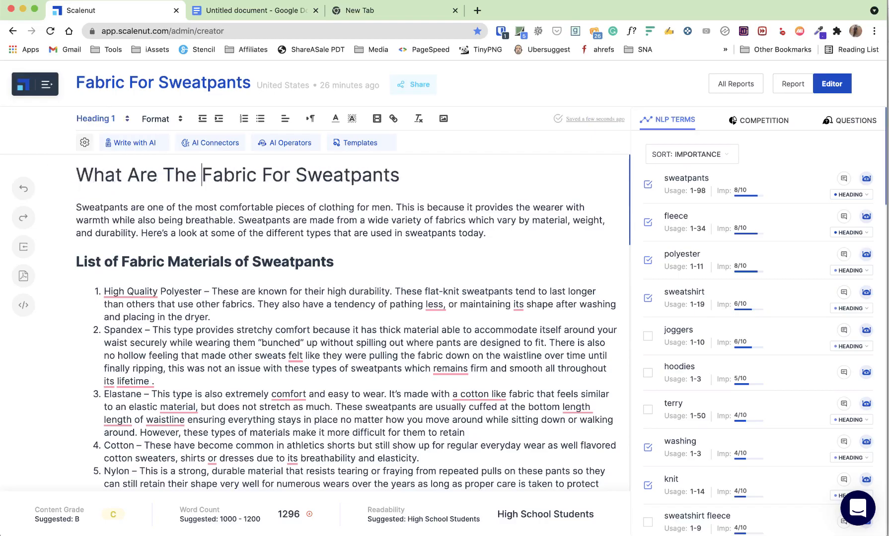
pyautogui.click(259, 175)
pyautogui.write('s')
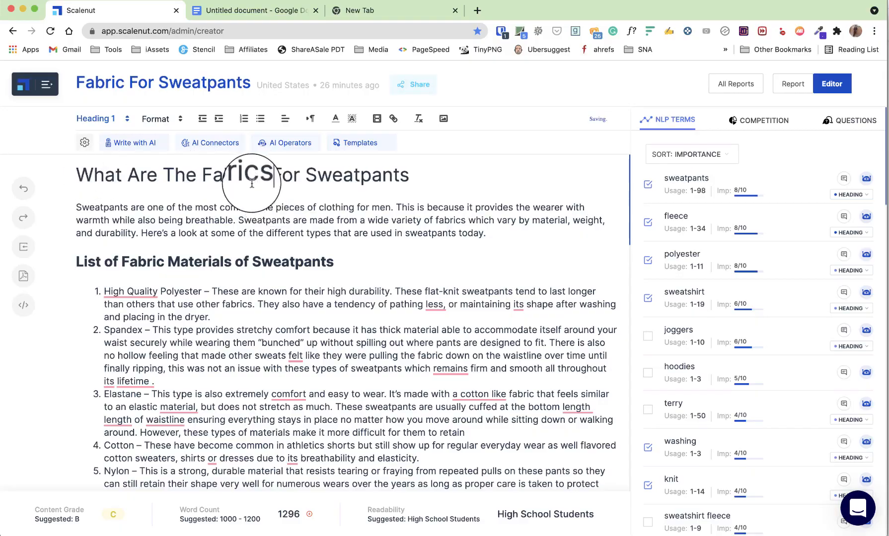
pyautogui.write(' used')
pyautogui.press('BackSpace')
pyautogui.press('BackSpace')
pyautogui.press('BackSpace')
pyautogui.press('BackSpace')
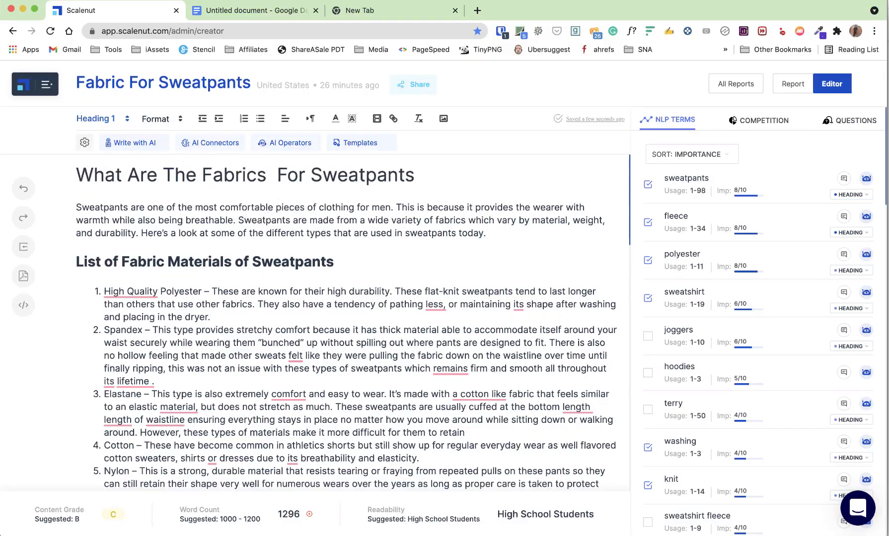
pyautogui.write('A')
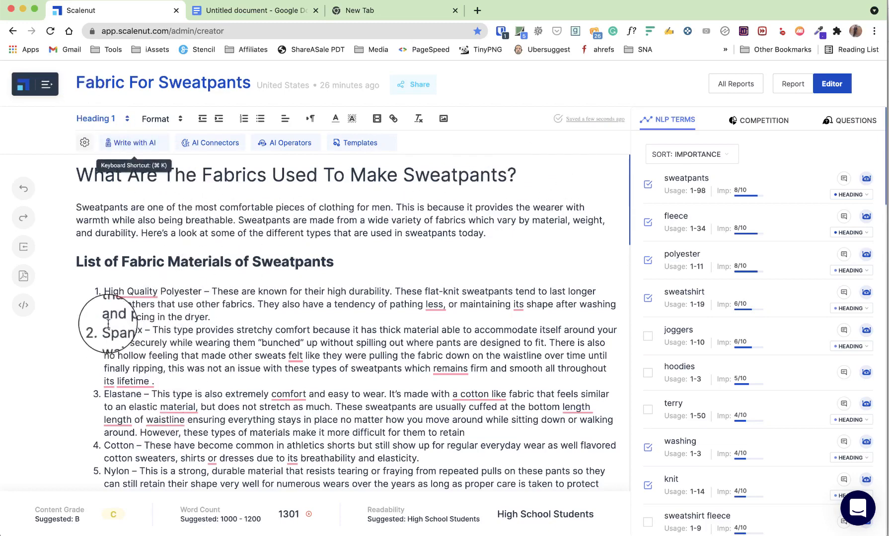
# Step: Apply Grammarly's corrections in the polyester item: "High-Quality", no comma after "less", and "their" instead of "its"
pyautogui.click(125, 296)
pyautogui.click(133, 308)
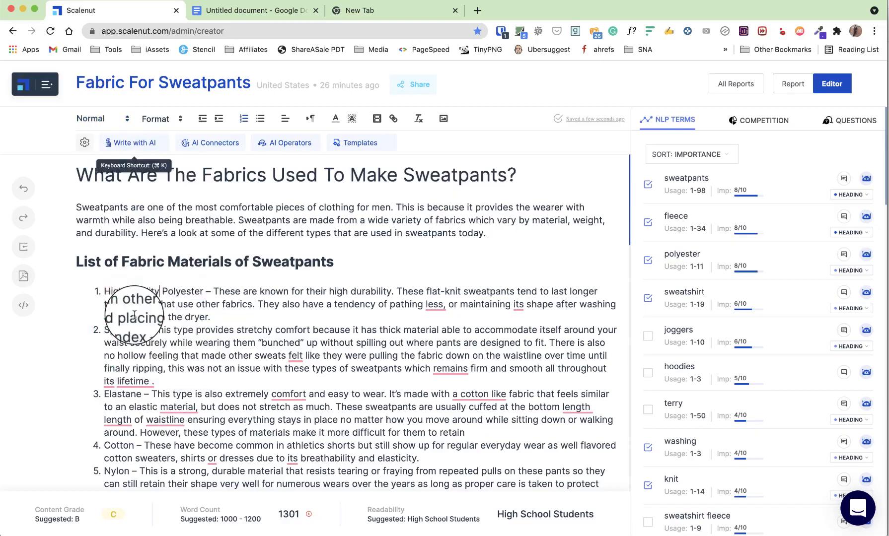
pyautogui.click(454, 311)
pyautogui.click(466, 321)
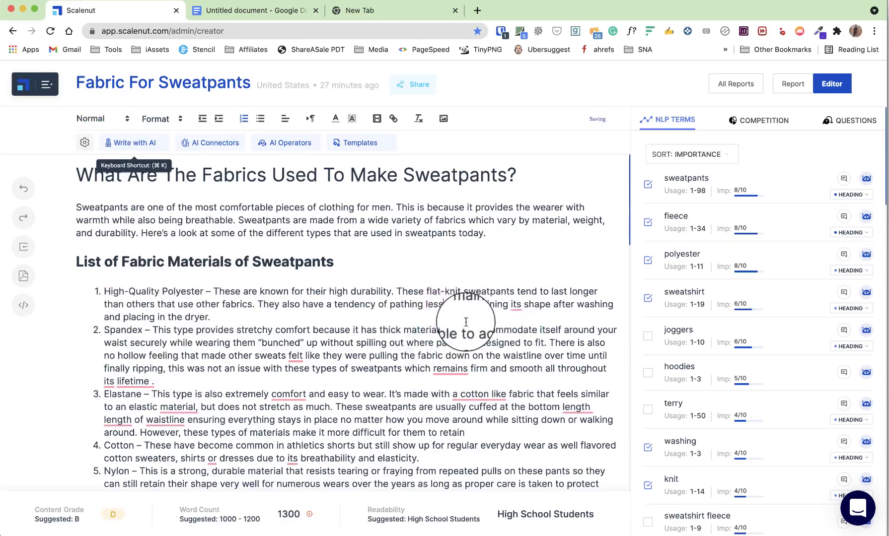
pyautogui.click(517, 304)
pyautogui.click(526, 328)
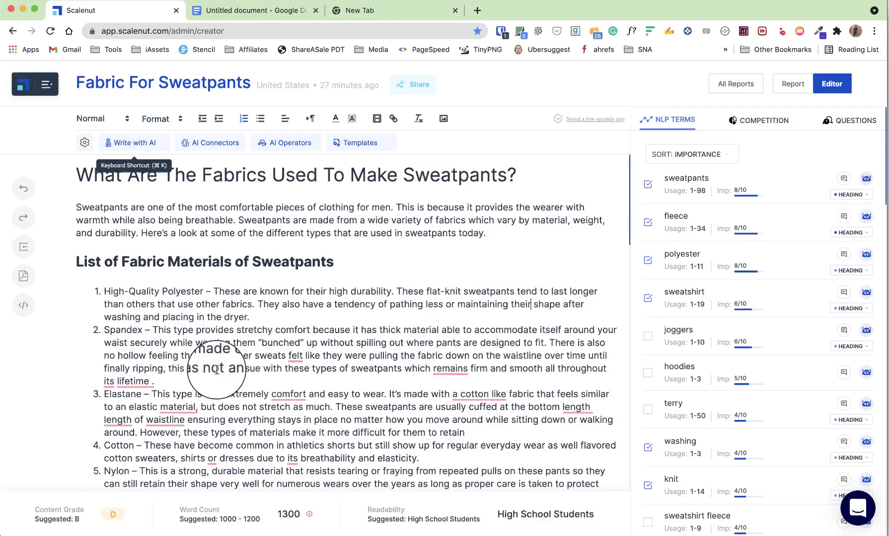
# Step: Correct the Spandex item with Grammarly's suggestions: "feel", no space after "lifetime", and "remain"
pyautogui.click(296, 356)
pyautogui.click(305, 378)
pyautogui.click(125, 382)
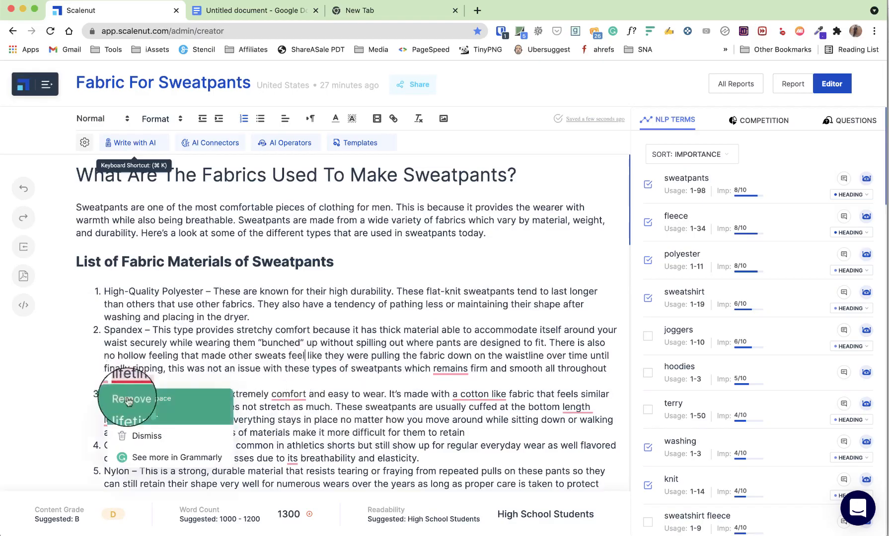
pyautogui.click(122, 394)
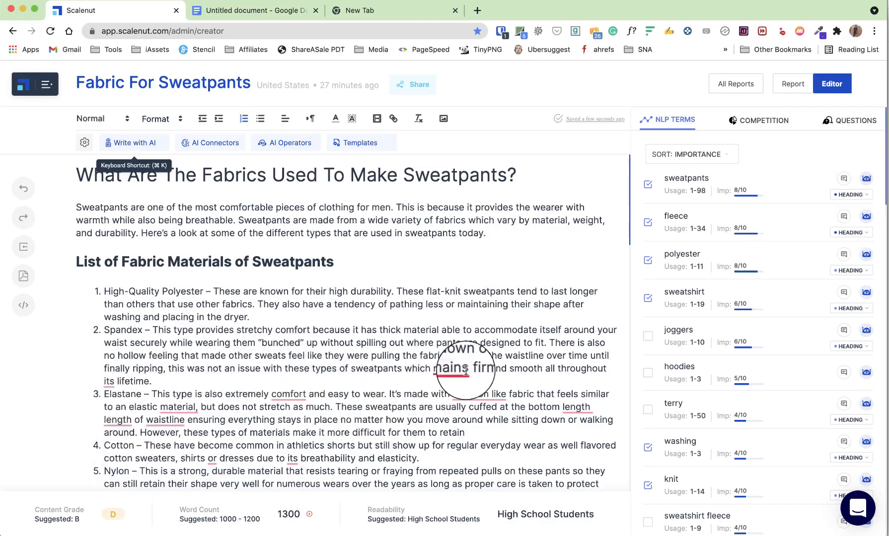
pyautogui.click(450, 369)
pyautogui.click(458, 398)
# Step: Correct the Elastane item with Grammarly: "comfortable", "cotton-like", no comma after "material", a single "length", and "the waistline"
pyautogui.click(290, 394)
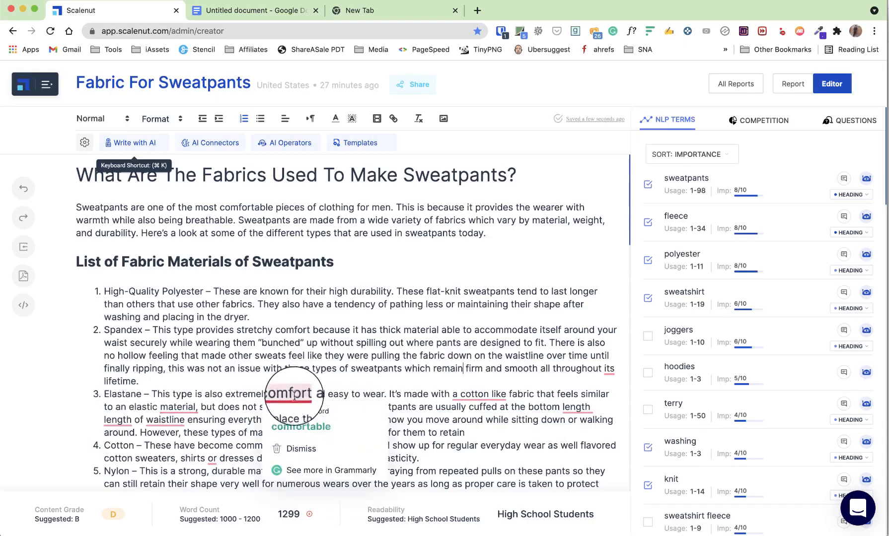
pyautogui.click(293, 422)
pyautogui.click(499, 394)
pyautogui.click(501, 422)
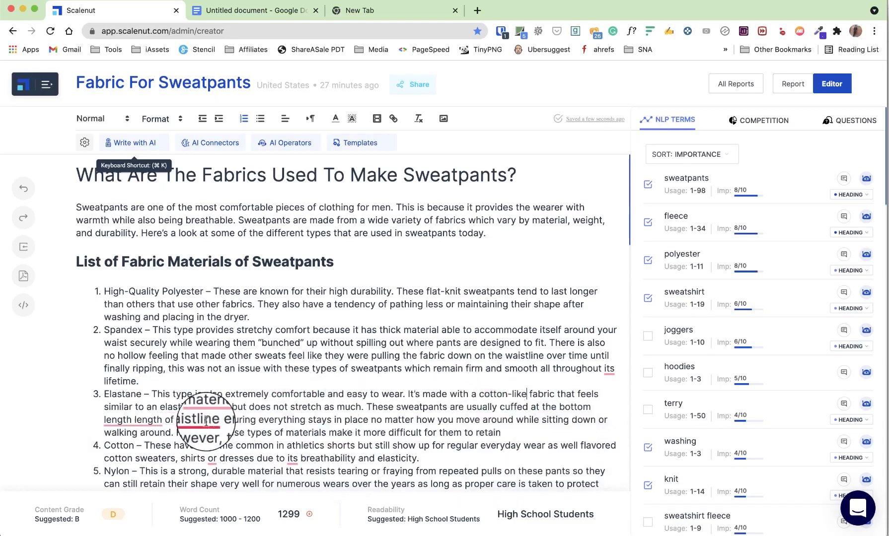
pyautogui.click(209, 407)
pyautogui.click(214, 427)
pyautogui.click(131, 419)
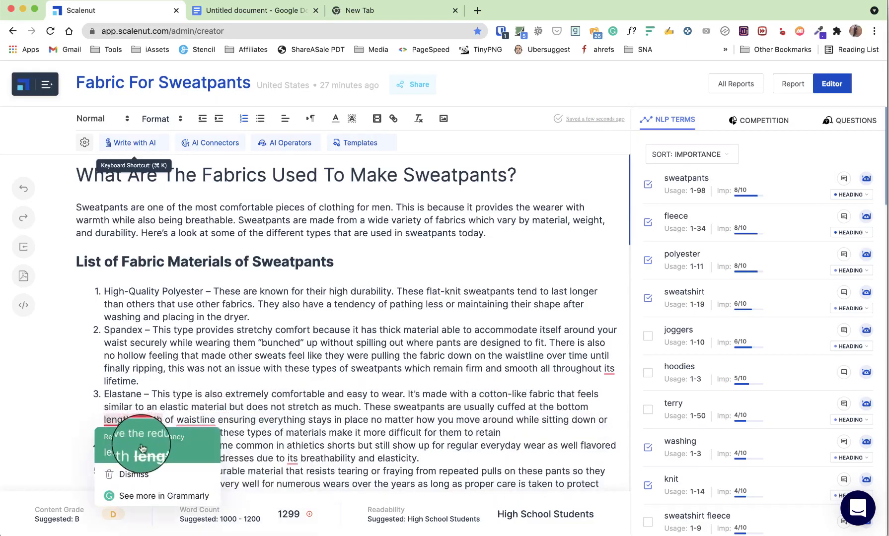
pyautogui.click(134, 438)
pyautogui.click(170, 420)
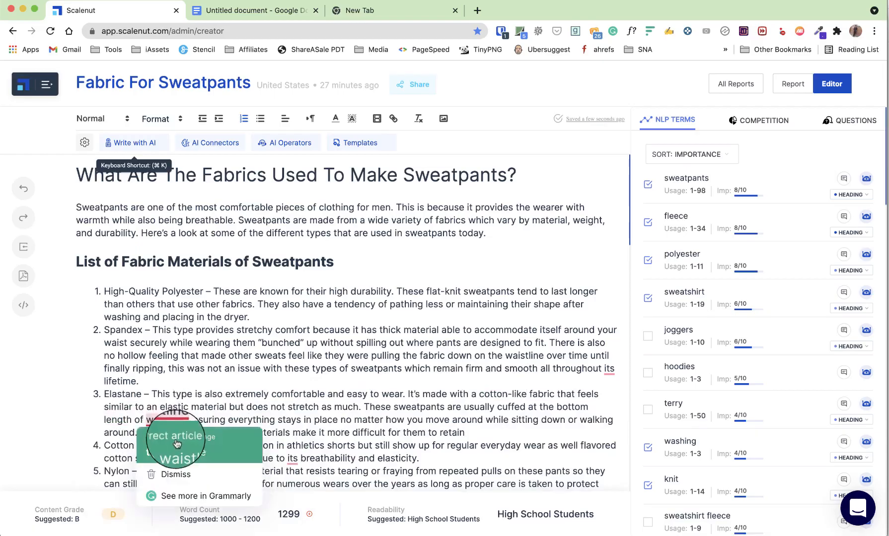
pyautogui.click(174, 438)
# Step: In the Cotton item, accept Grammarly's "their" for "its" and add a comma after "shirts"
pyautogui.click(298, 461)
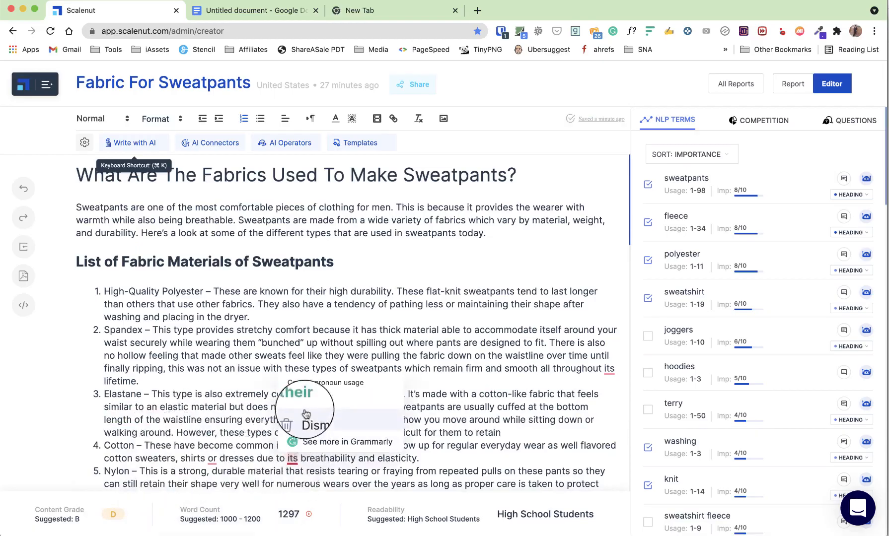
pyautogui.click(298, 392)
pyautogui.moveTo(215, 459)
pyautogui.click(216, 401)
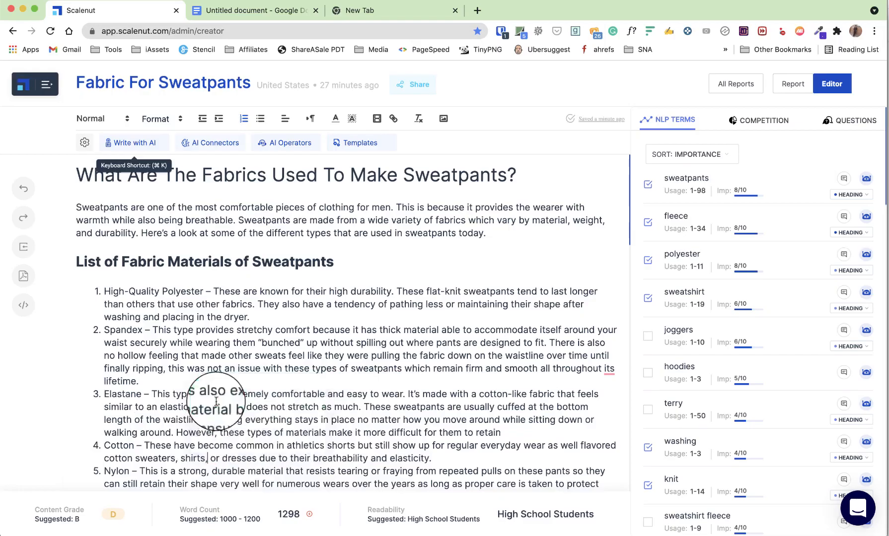
# Step: In the Nylon item, accept Grammarly's commas after "lightweight" and "pants"
pyautogui.scroll(-3, 318, 361)
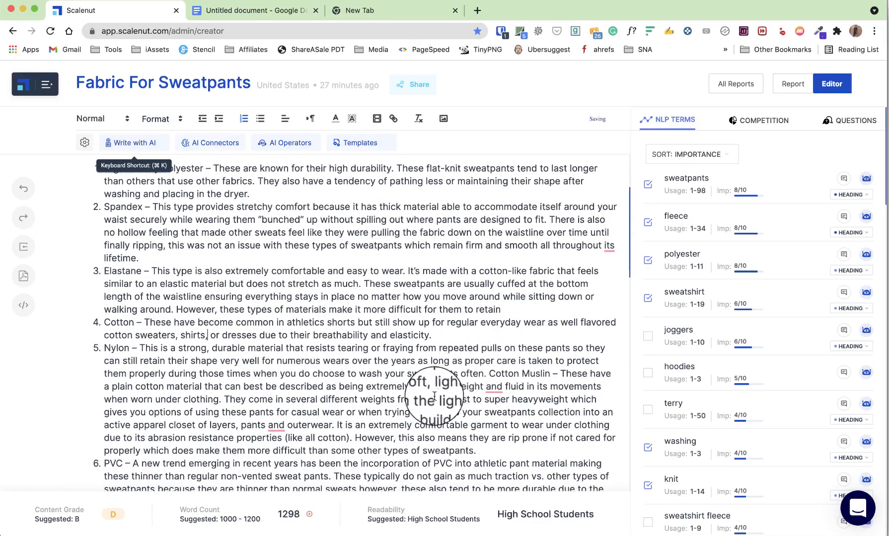
pyautogui.moveTo(494, 389)
pyautogui.click(503, 419)
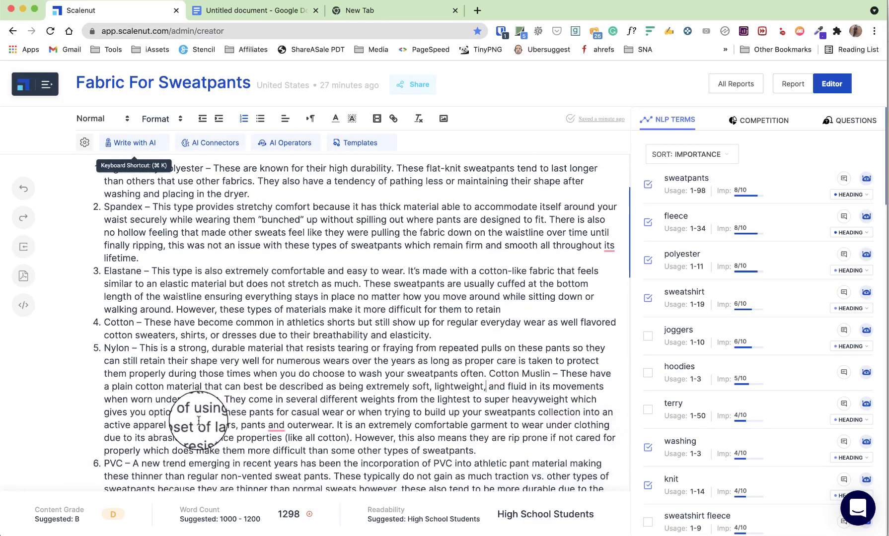
pyautogui.moveTo(276, 427)
pyautogui.click(285, 442)
# Step: Correct the fleece and non-conductive fabric items with Grammarly: "to alleviate", no space after "muslin", "a grip", and a comma after "temperatures"
pyautogui.scroll(-10, 356, 392)
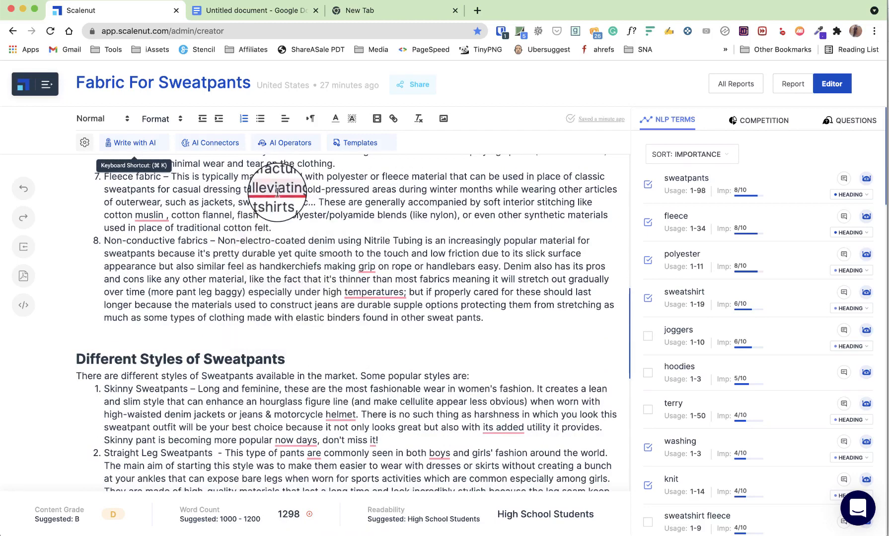
pyautogui.moveTo(273, 190)
pyautogui.click(280, 217)
pyautogui.click(143, 239)
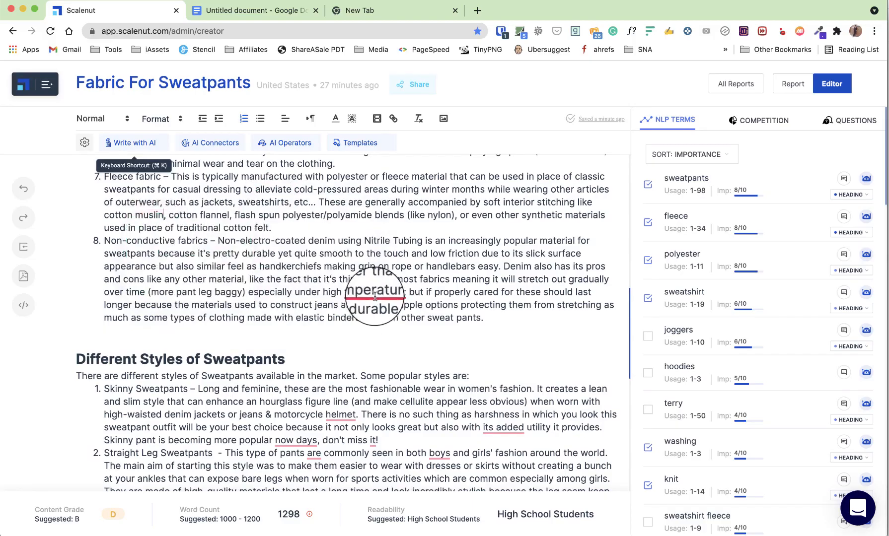
pyautogui.click(379, 323)
pyautogui.click(375, 293)
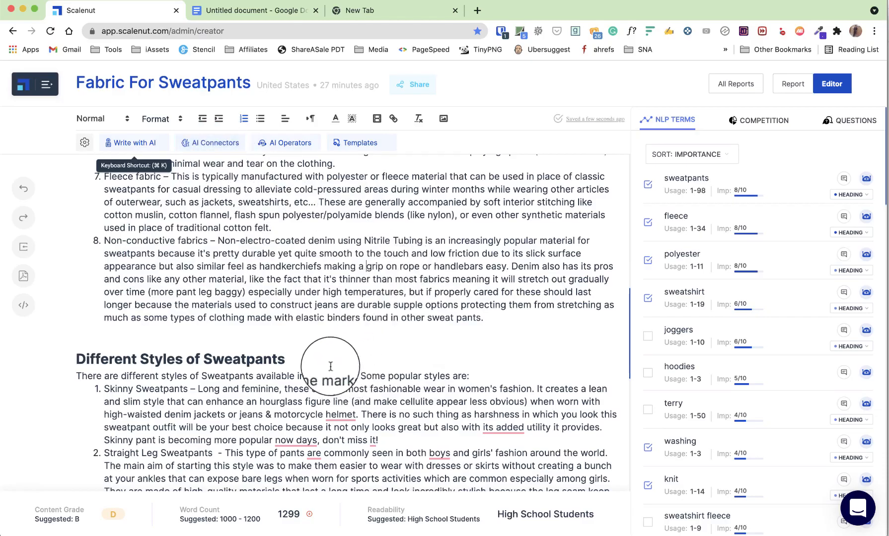
# Step: Correct the Skinny Sweatpants item with Grammarly's suggestions: "helmets", "the added" and "nowadays"
pyautogui.moveTo(346, 408)
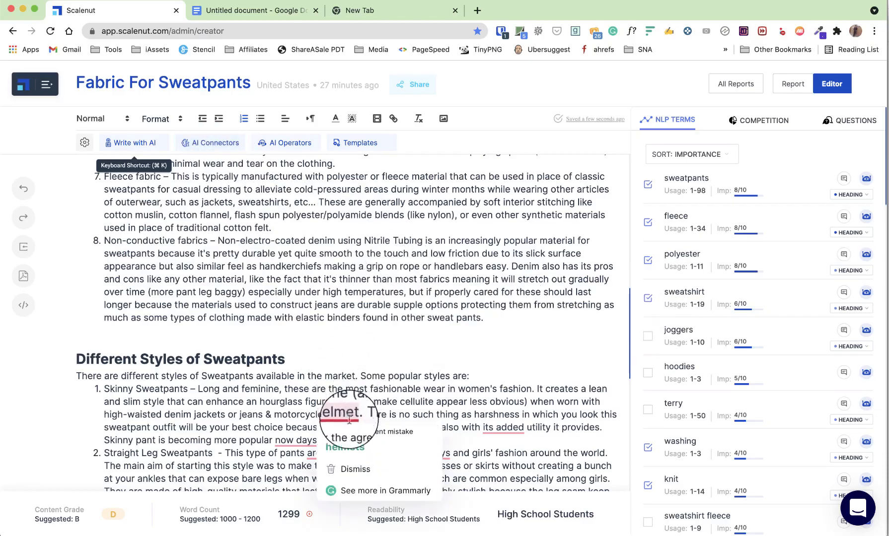
pyautogui.click(352, 445)
pyautogui.click(524, 447)
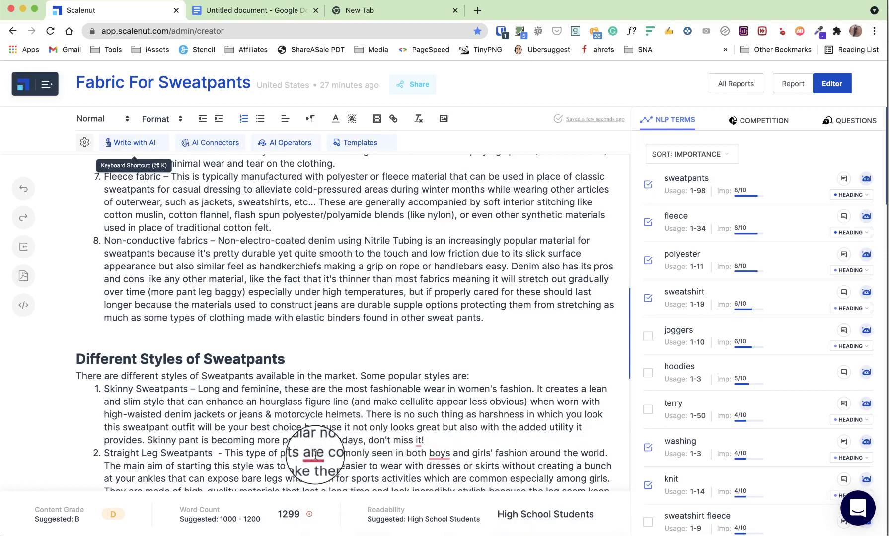
# Step: In the Straight Leg Sweatpants item, accept Grammarly's suggestion for "are" and change "boys" to "boy's"
pyautogui.moveTo(315, 455)
pyautogui.click(311, 397)
pyautogui.moveTo(448, 466)
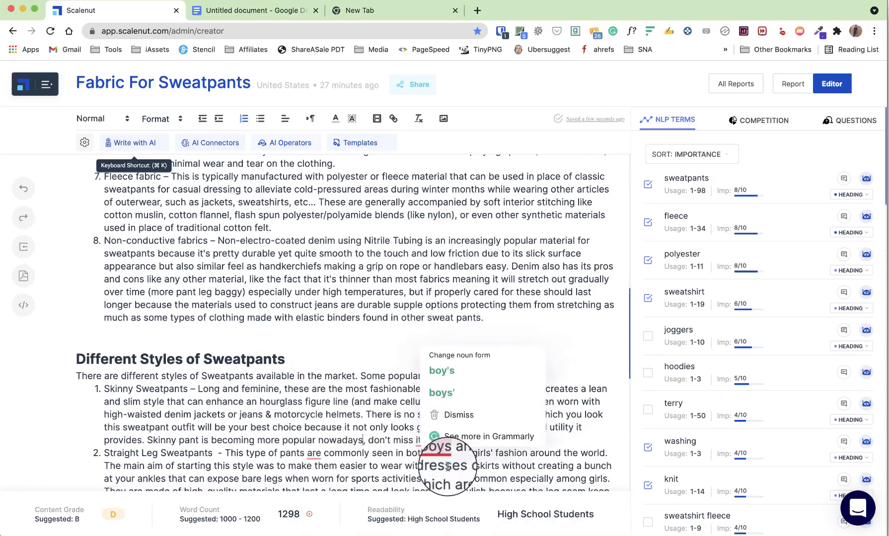
pyautogui.click(449, 370)
# Step: In the Fitted Pants item, accept Grammarly's singular forms "sweater" and "weather"
pyautogui.scroll(-10, 348, 395)
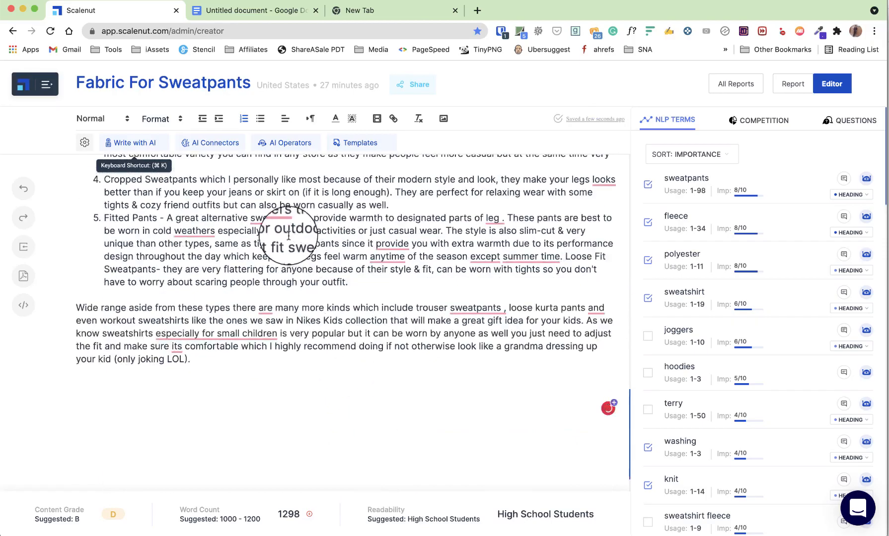
pyautogui.moveTo(276, 219)
pyautogui.click(278, 251)
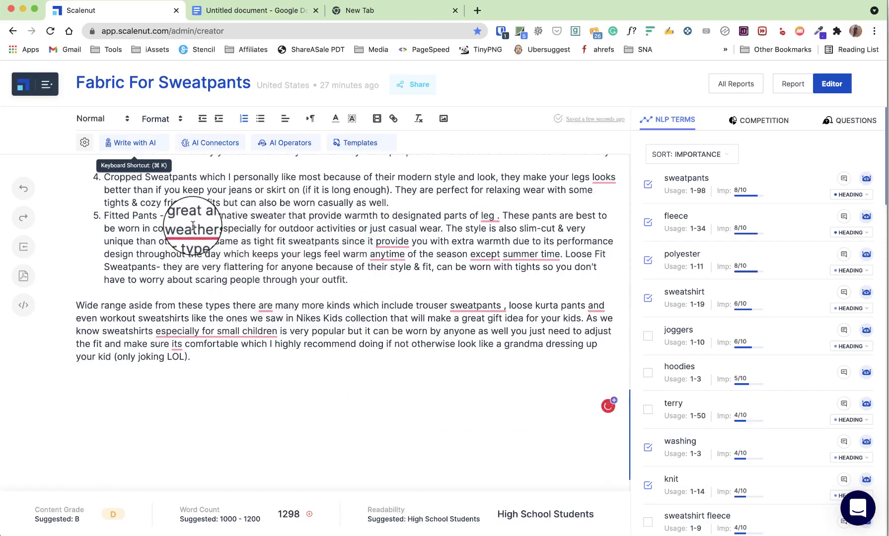
pyautogui.moveTo(193, 226)
pyautogui.click(204, 243)
# Step: In the Fitted Pants item, accept Grammarly's "provides", remove the space after "leg", and change "anytime" to "any time"
pyautogui.moveTo(326, 215)
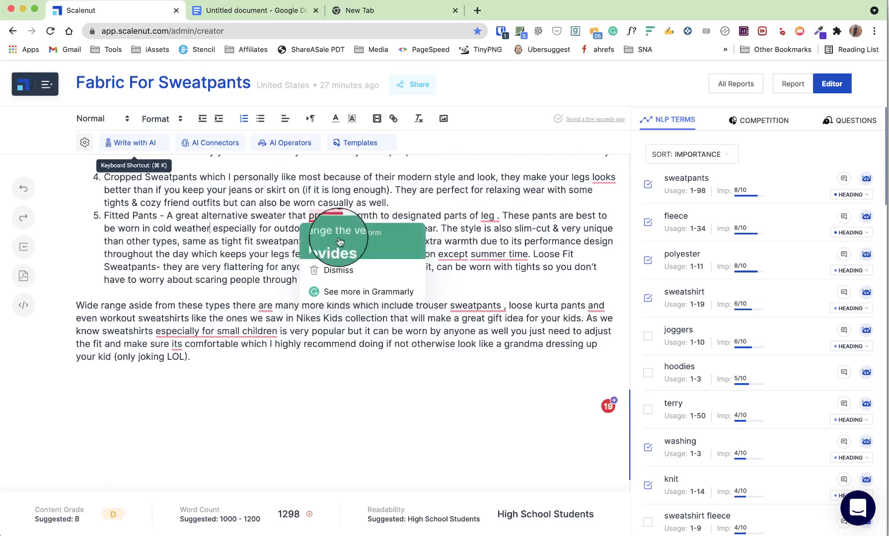
pyautogui.click(340, 242)
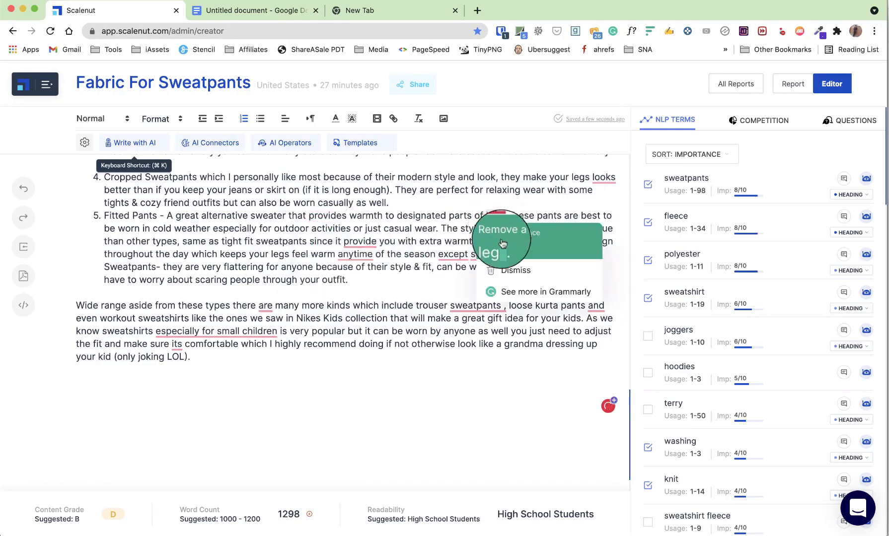
pyautogui.click(503, 244)
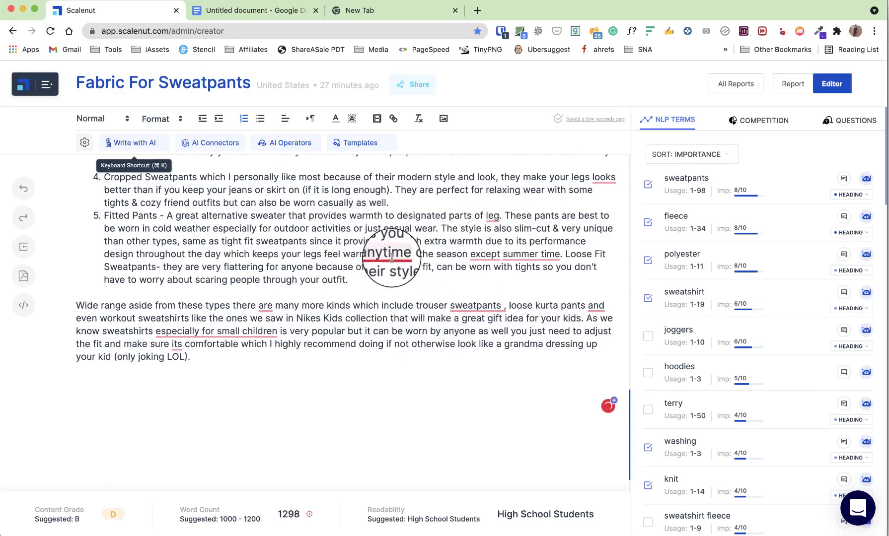
pyautogui.moveTo(392, 258)
pyautogui.click(395, 288)
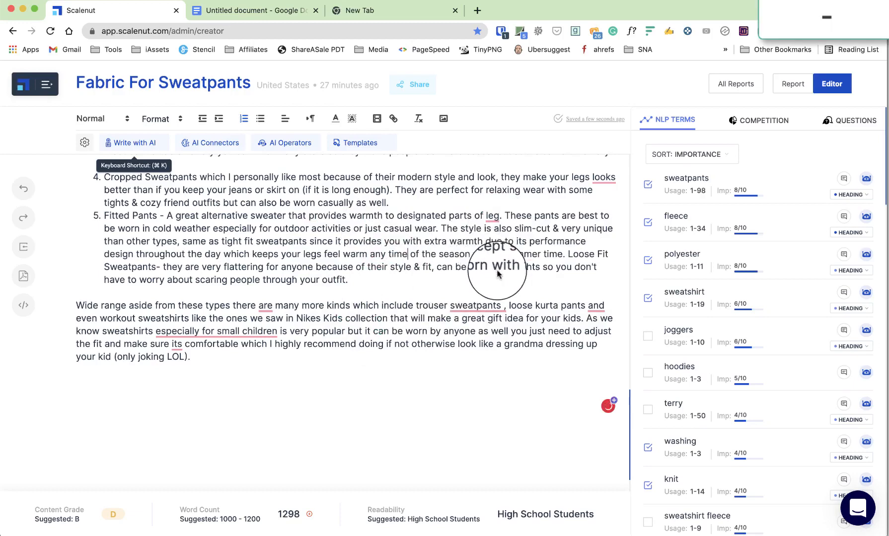